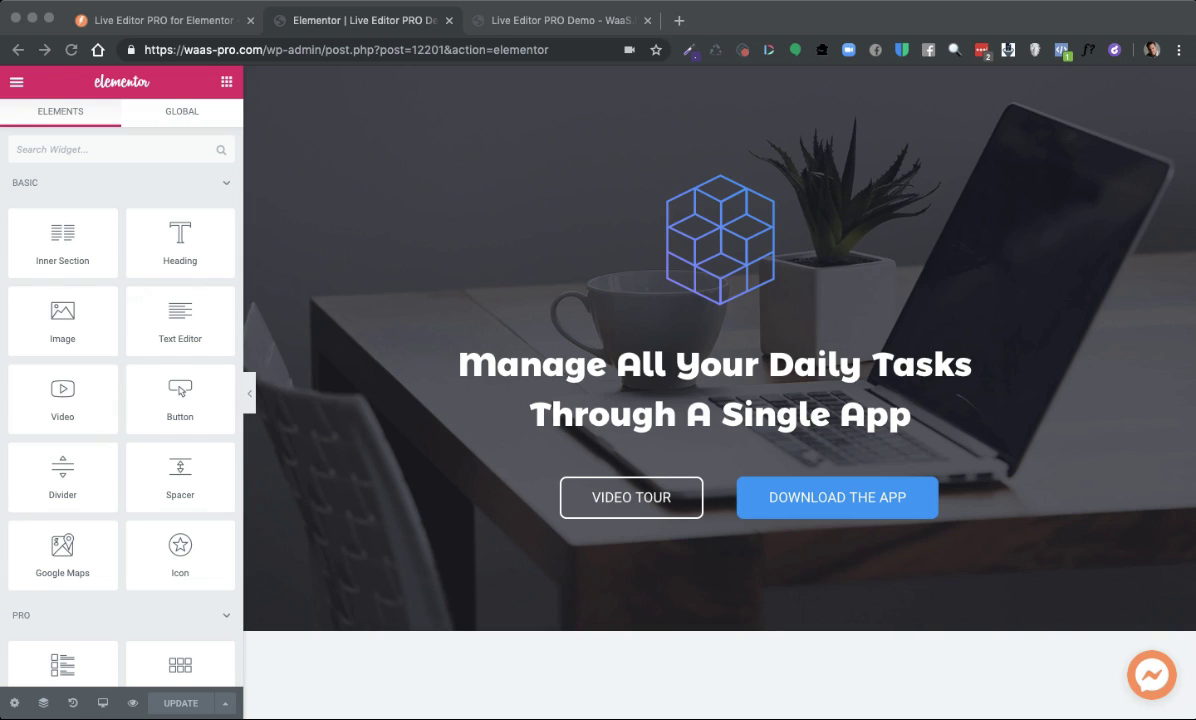
- Examine the settings of the hero section's logo image, section background style, video tour button and main heading
{"action": "left_click", "coordinate": [809, 257]}
{"action": "left_click", "coordinate": [795, 242]}
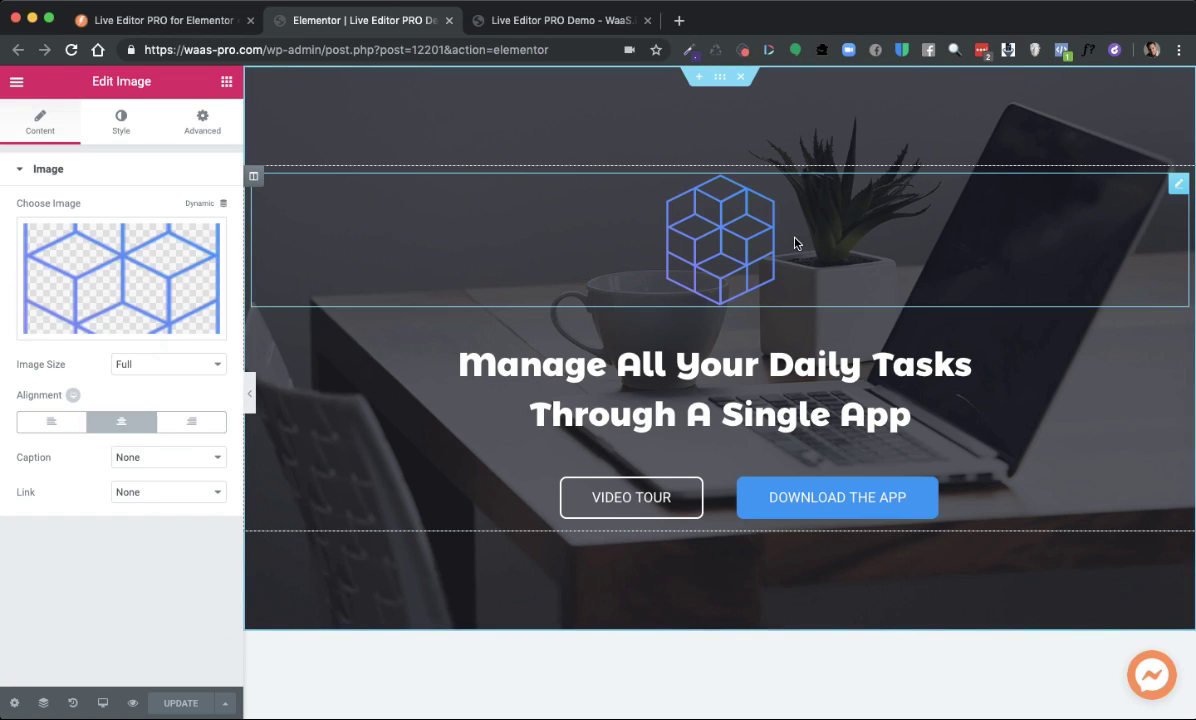
{"action": "left_click", "coordinate": [721, 87]}
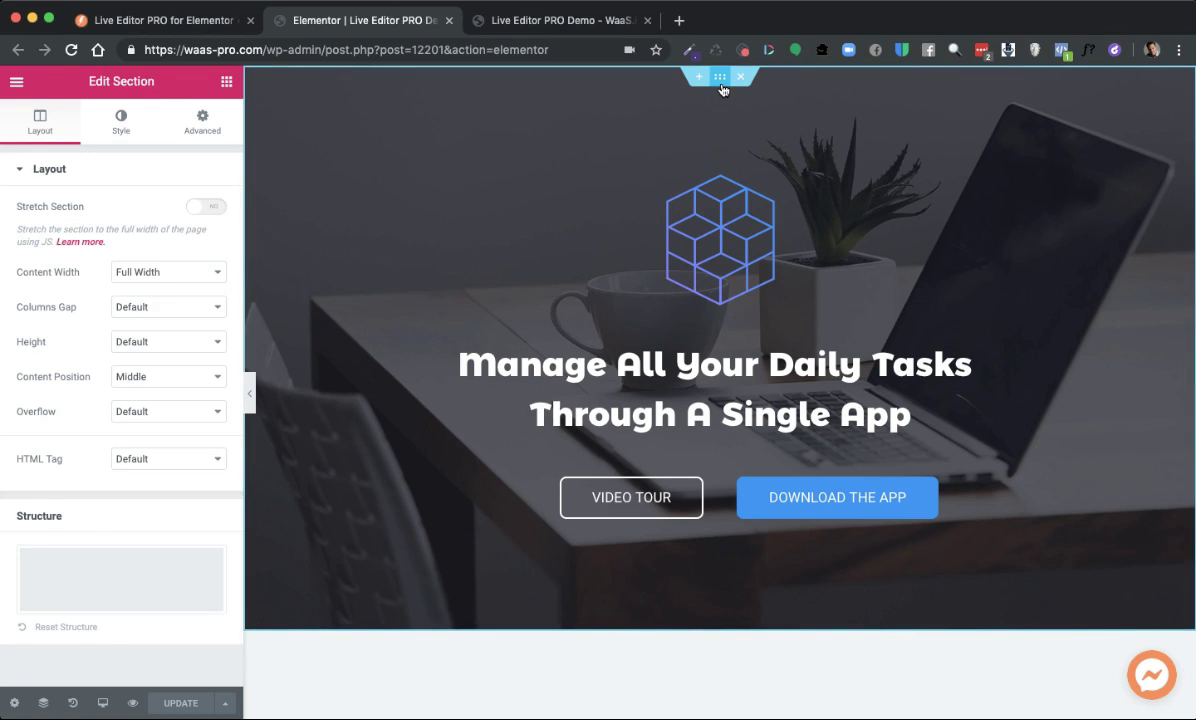
{"action": "left_click", "coordinate": [121, 132]}
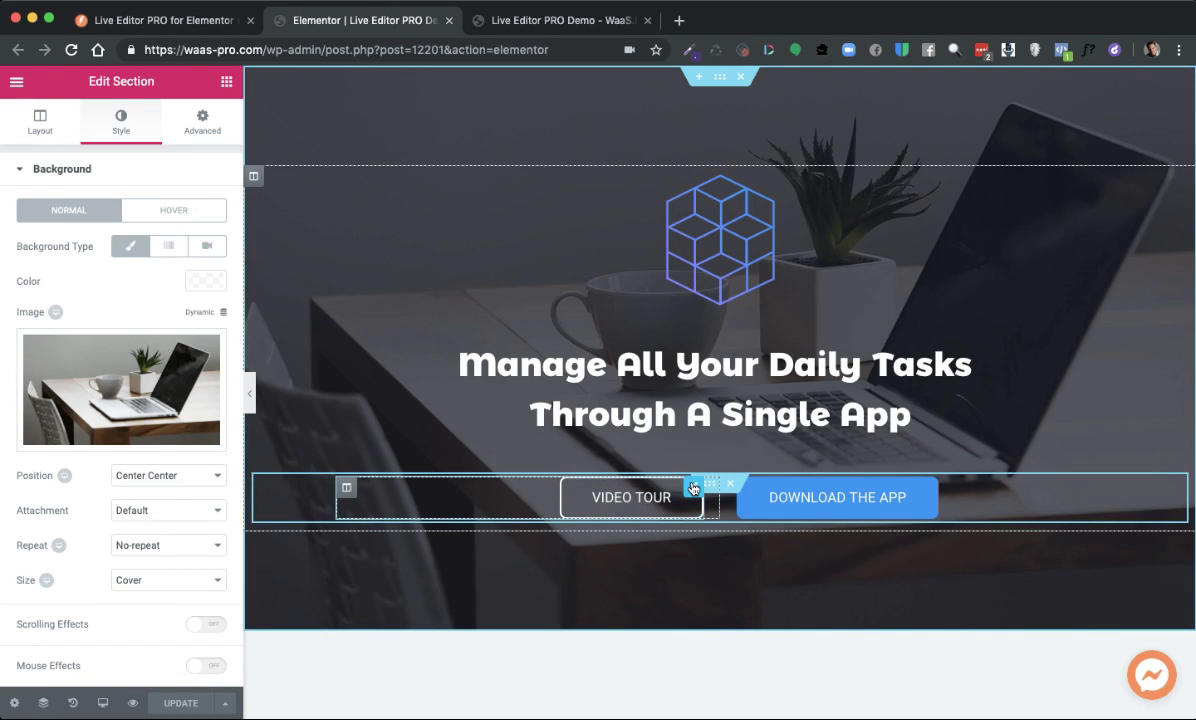
{"action": "left_click", "coordinate": [705, 489]}
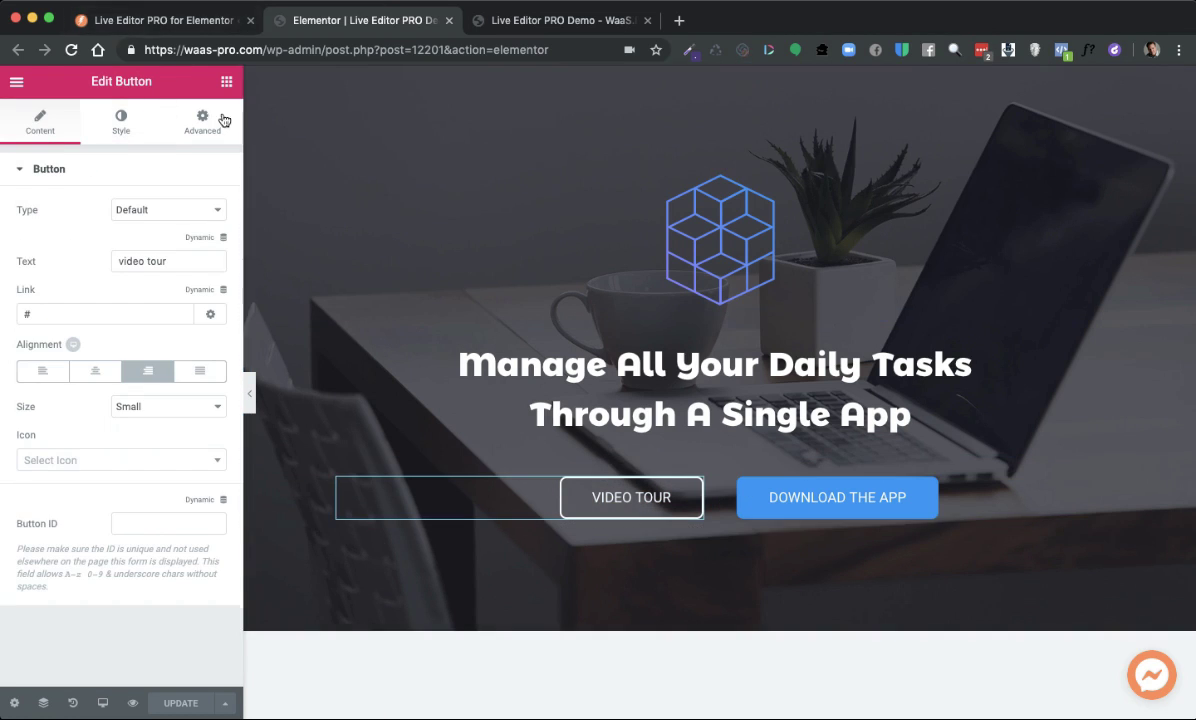
{"action": "left_click", "coordinate": [930, 364]}
- View the settings of the comment icon above "Take notes and reminders" in the Technology section
{"action": "scroll", "coordinate": [884, 420], "scroll_direction": "down", "scroll_amount": 6}
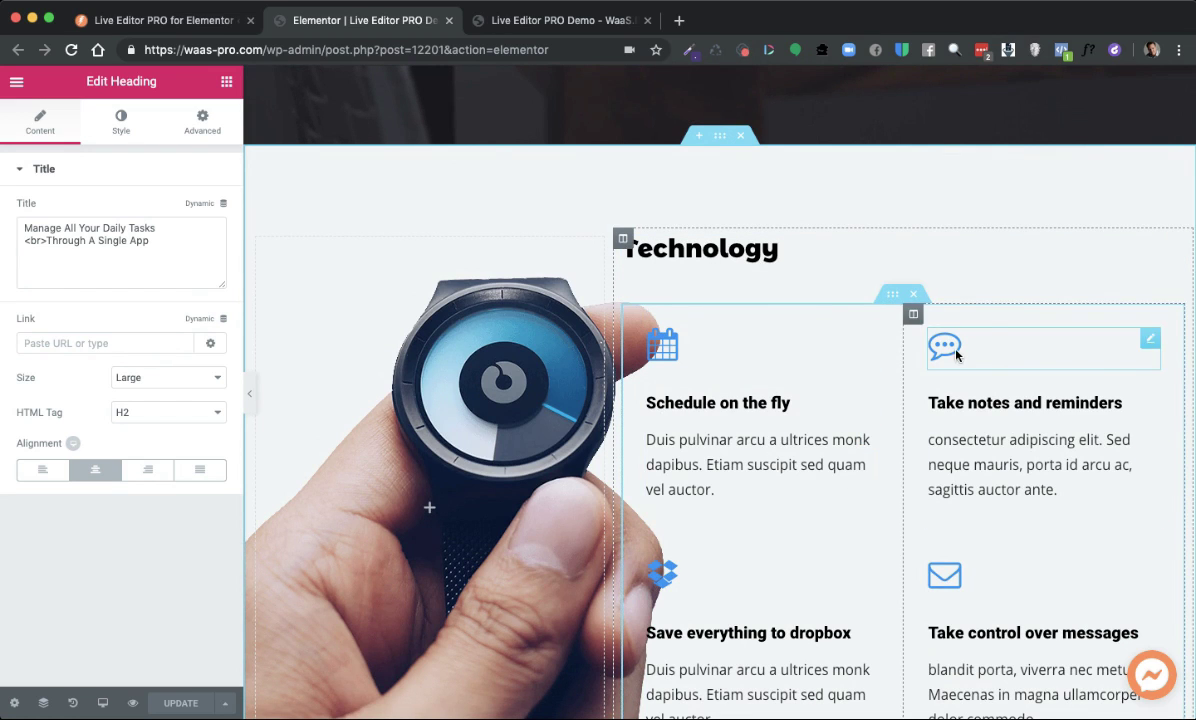
{"action": "scroll", "coordinate": [945, 347], "scroll_direction": "down", "scroll_amount": 1}
{"action": "left_click", "coordinate": [949, 314]}
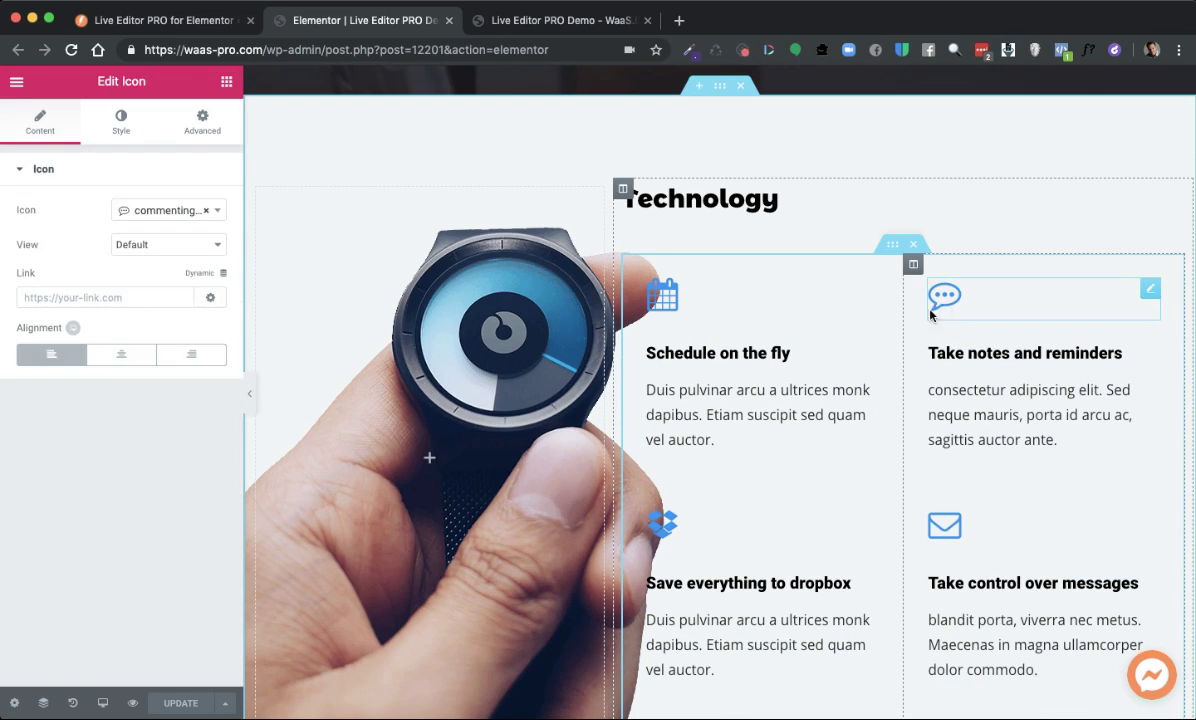
- Examine the "Our experts" heading, the middle card's photo, text and name settings, and the testimonial and client sections below
{"action": "scroll", "coordinate": [647, 370], "scroll_direction": "down", "scroll_amount": 5}
{"action": "scroll", "coordinate": [660, 365], "scroll_direction": "down", "scroll_amount": 3}
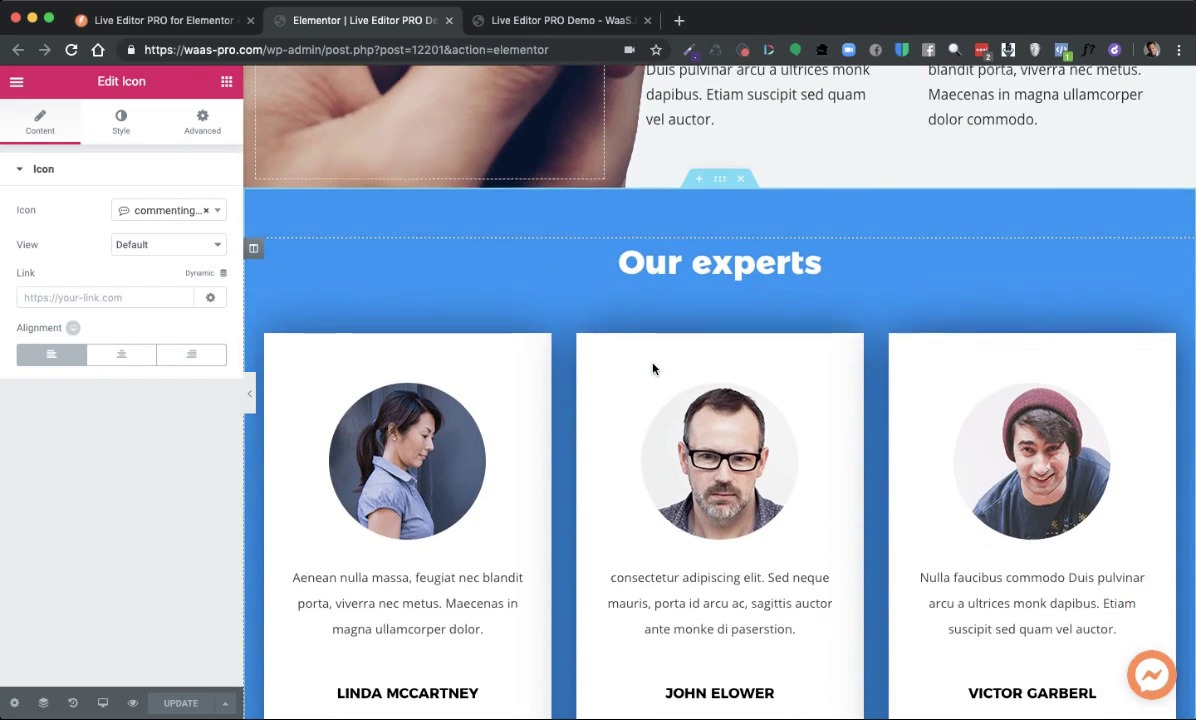
{"action": "scroll", "coordinate": [795, 406], "scroll_direction": "down", "scroll_amount": 1}
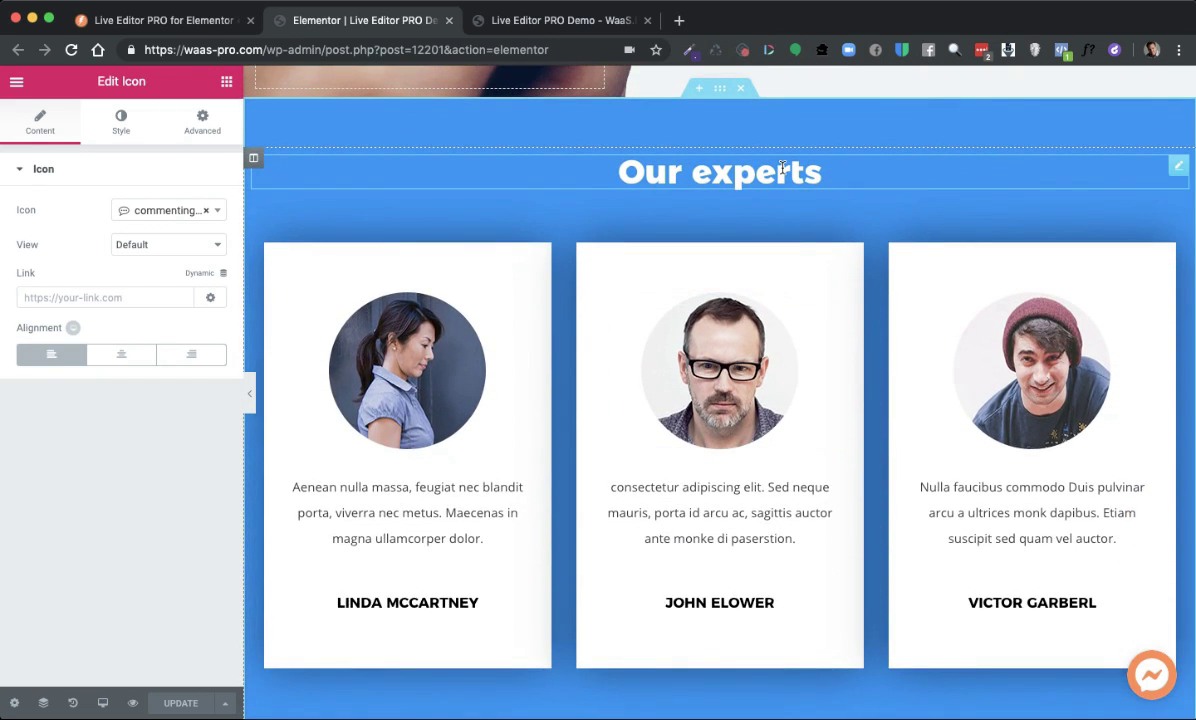
{"action": "left_click", "coordinate": [731, 155]}
{"action": "left_click", "coordinate": [737, 320]}
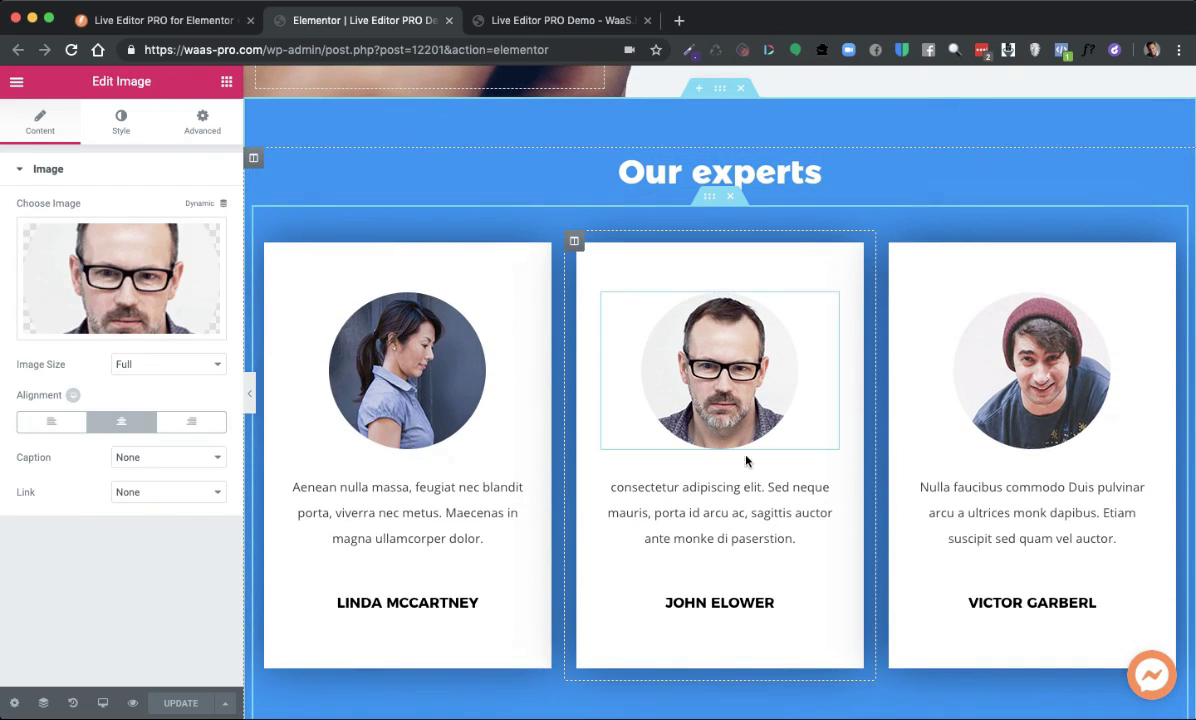
{"action": "left_click", "coordinate": [692, 490]}
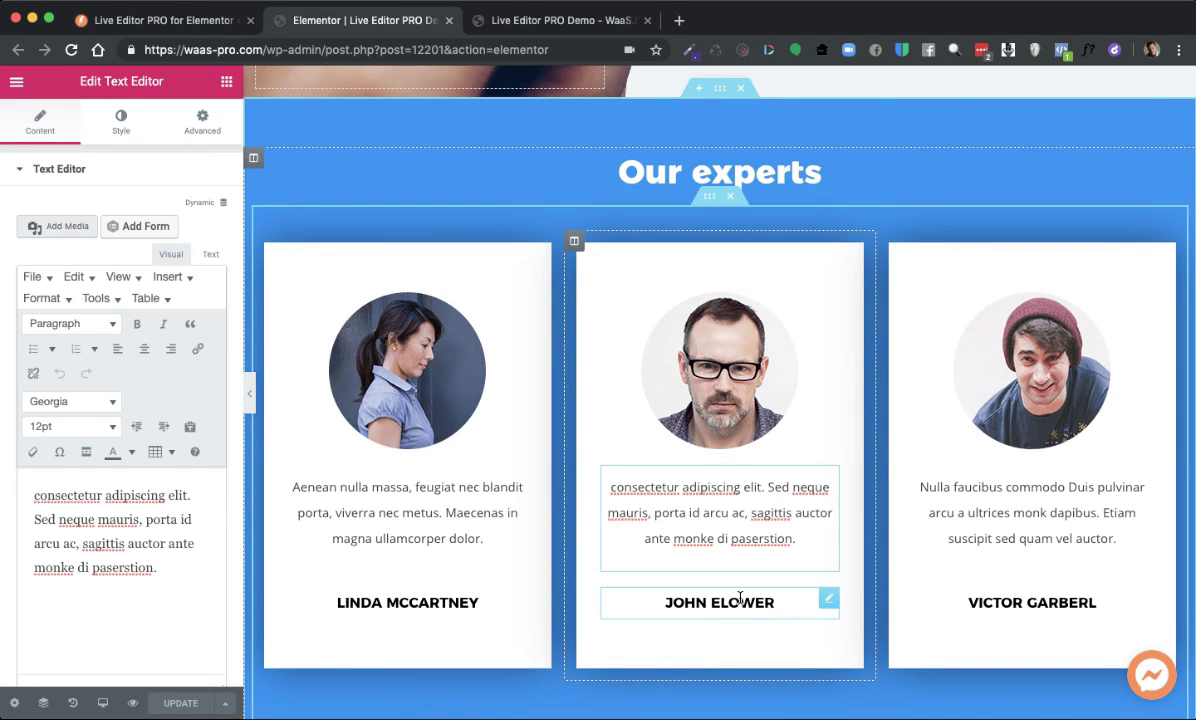
{"action": "left_click", "coordinate": [741, 600]}
{"action": "scroll", "coordinate": [780, 563], "scroll_direction": "down", "scroll_amount": 5}
{"action": "scroll", "coordinate": [779, 560], "scroll_direction": "down", "scroll_amount": 5}
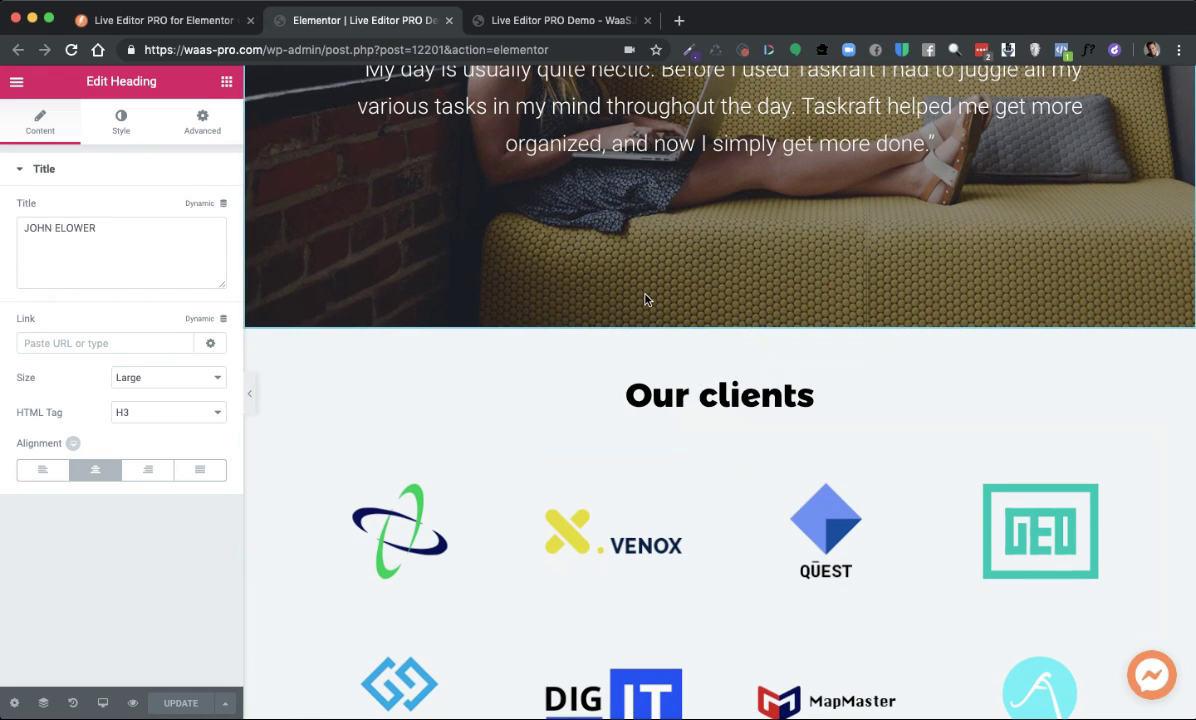
{"action": "scroll", "coordinate": [608, 293], "scroll_direction": "up", "scroll_amount": 8}
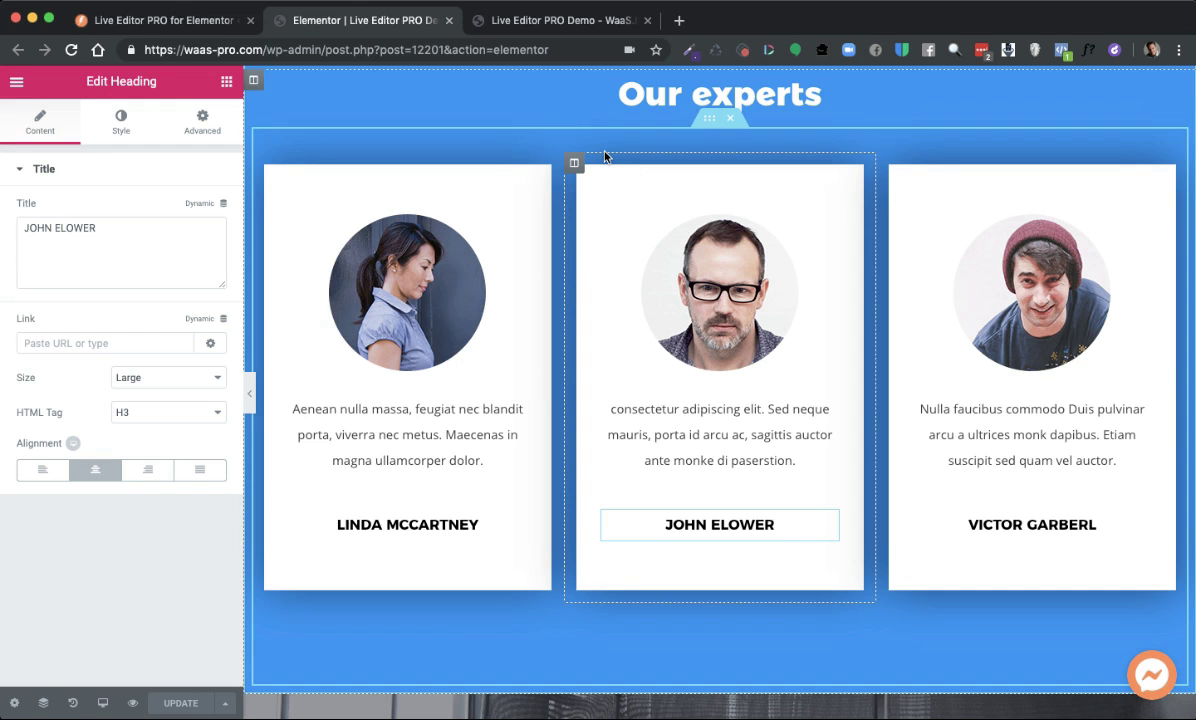
- Start Live Editor on the published demo page and replace the hero background with the city street image 11E20A0779.jpg
{"action": "left_click", "coordinate": [544, 22]}
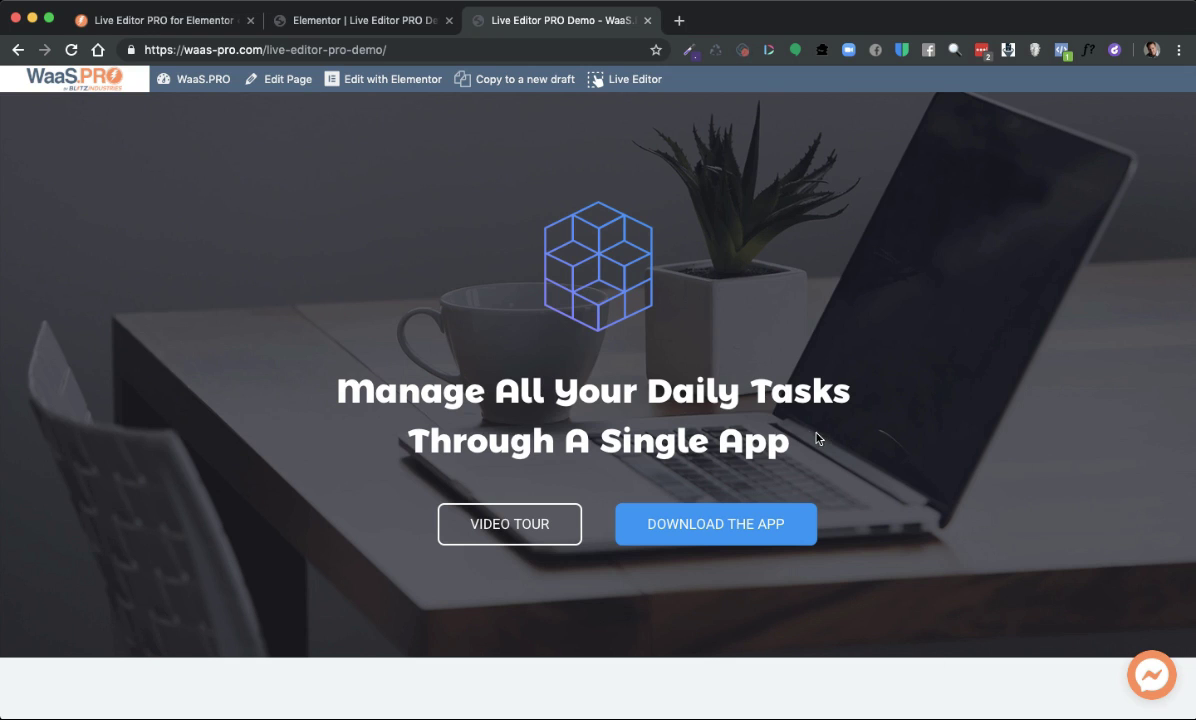
{"action": "left_click", "coordinate": [630, 81]}
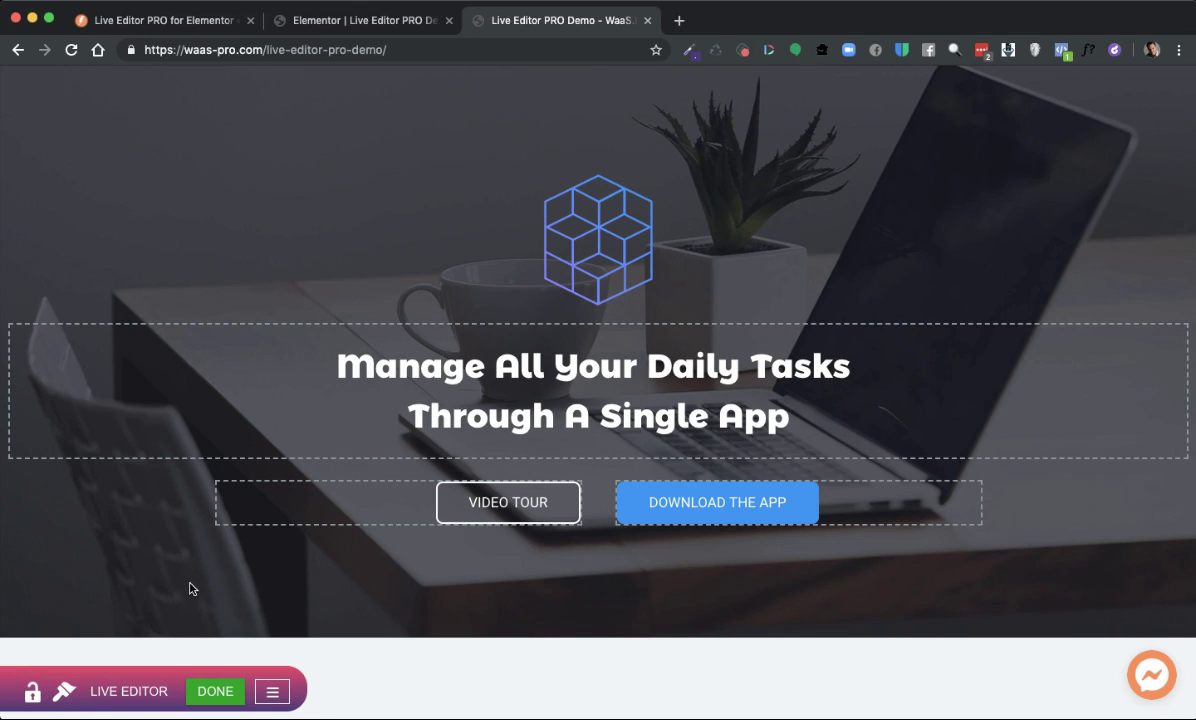
{"action": "left_click", "coordinate": [64, 691]}
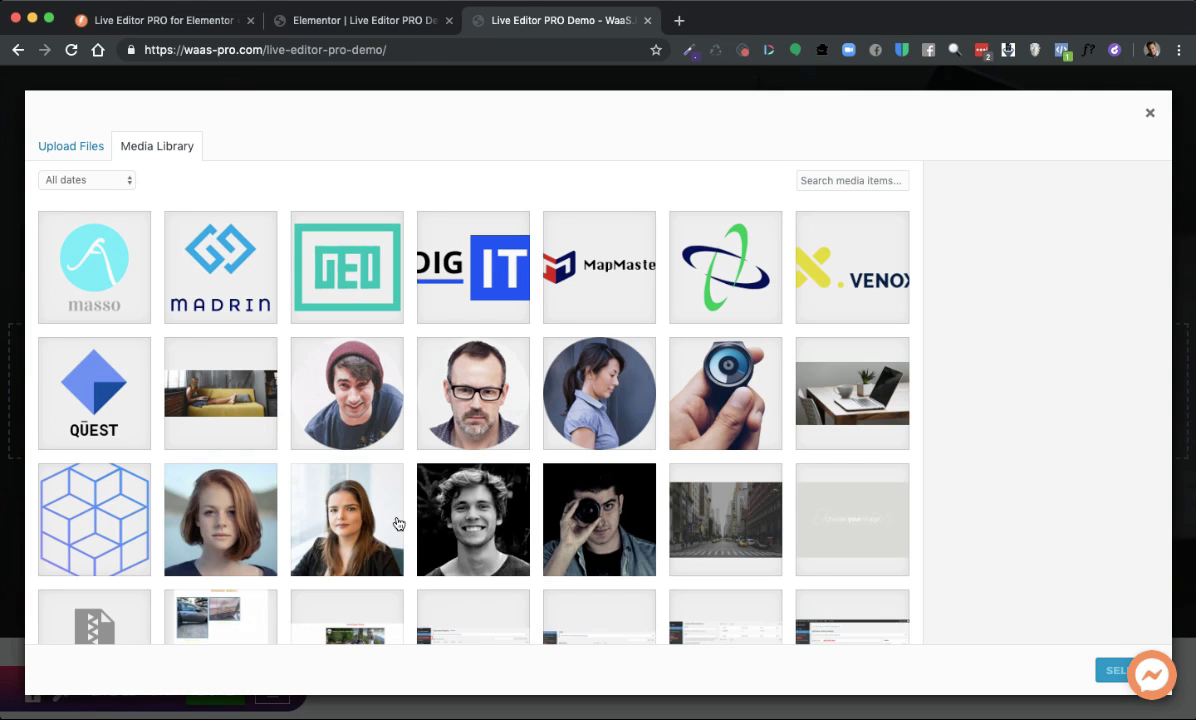
{"action": "scroll", "coordinate": [413, 497], "scroll_direction": "down", "scroll_amount": 1}
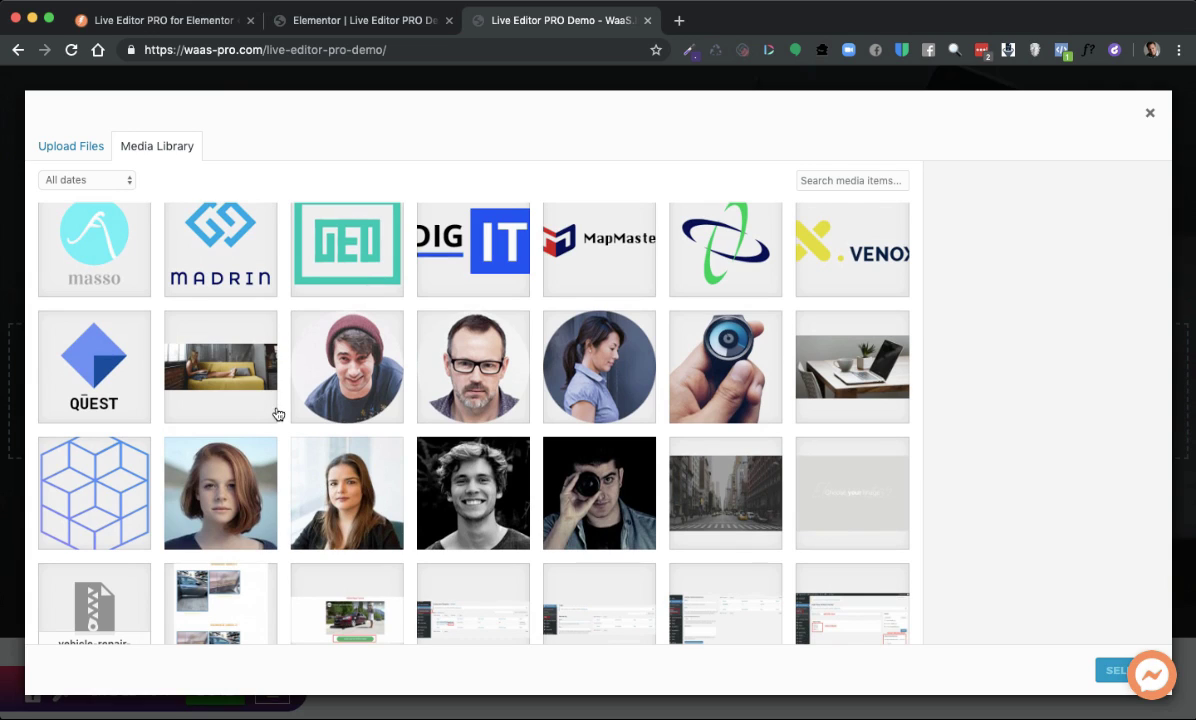
{"action": "left_click", "coordinate": [726, 496]}
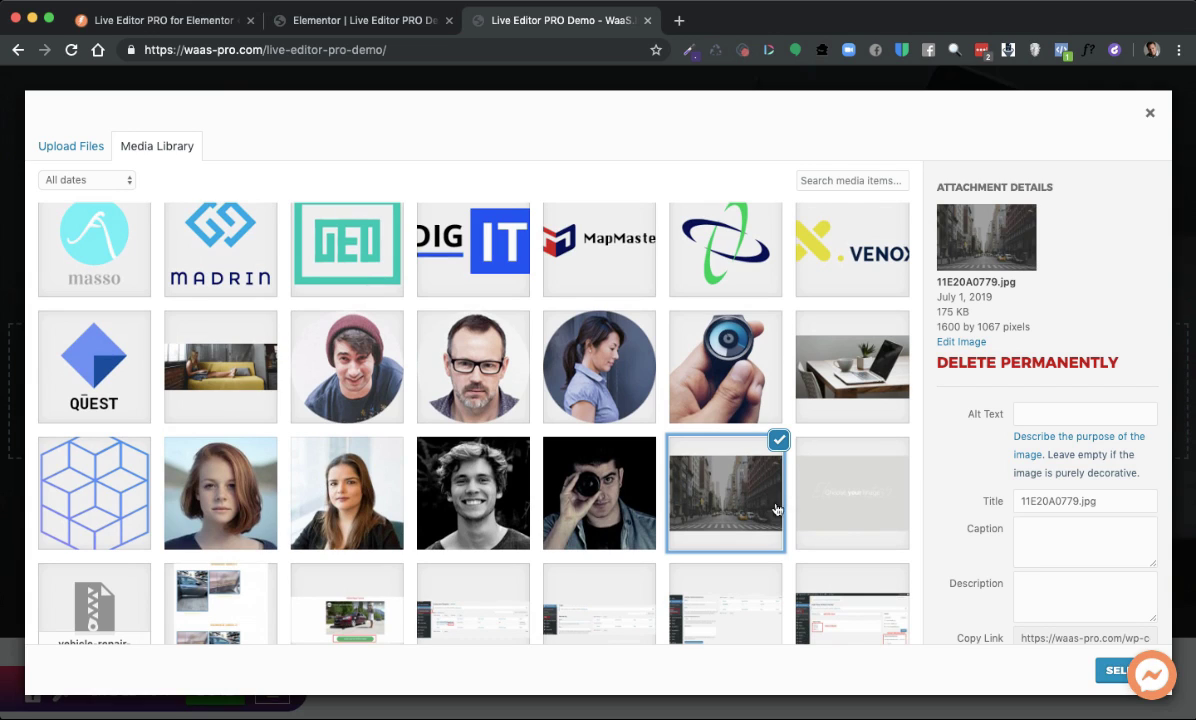
{"action": "left_click", "coordinate": [1110, 672]}
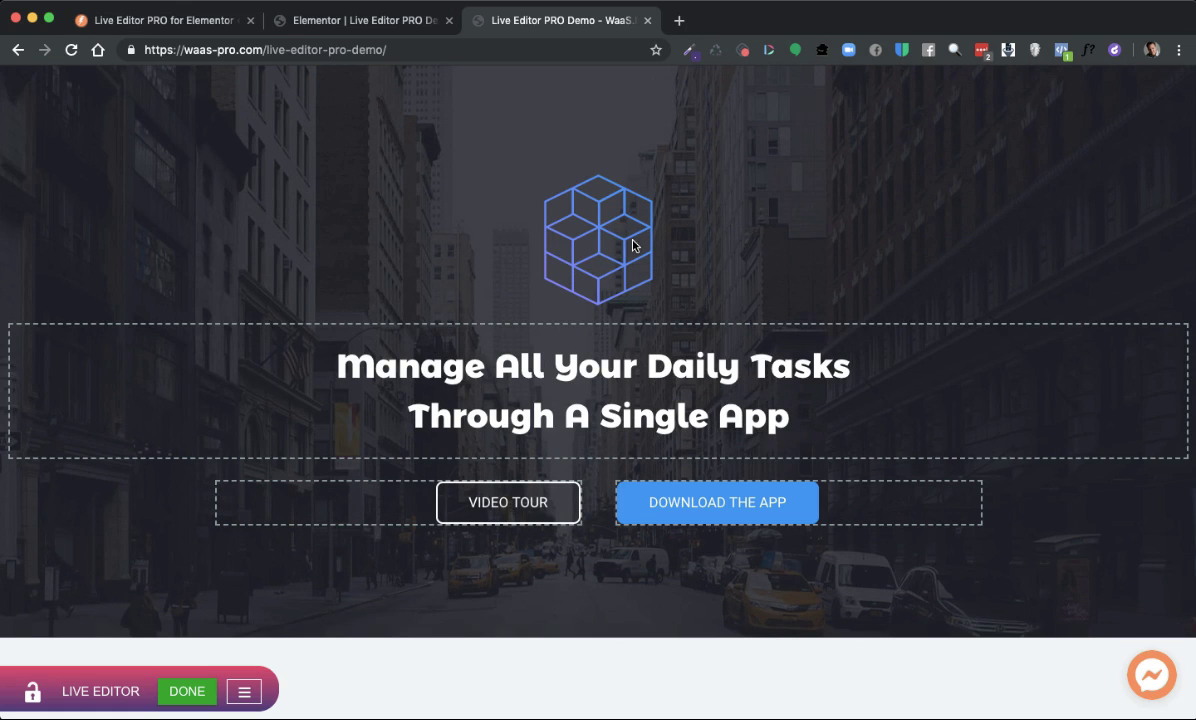
- Replace the hero logo image with x.venox_.png from the media library
{"action": "mouse_move", "coordinate": [619, 243]}
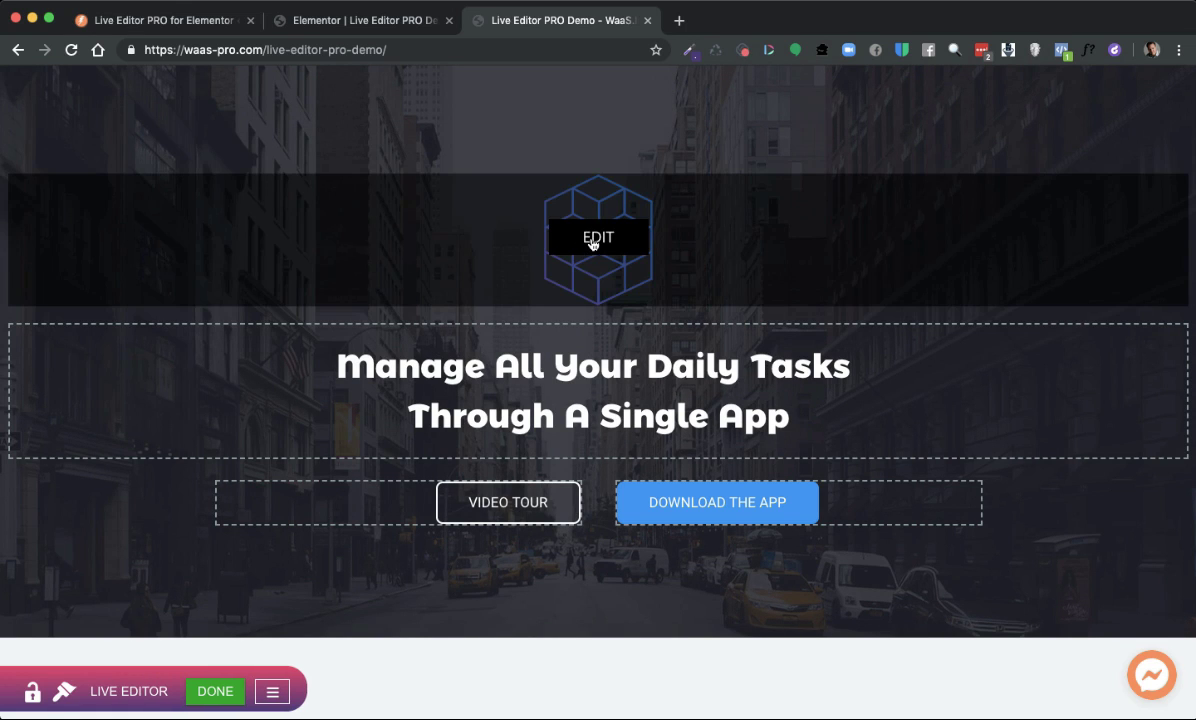
{"action": "left_click", "coordinate": [592, 244]}
{"action": "scroll", "coordinate": [561, 427], "scroll_direction": "down", "scroll_amount": 1}
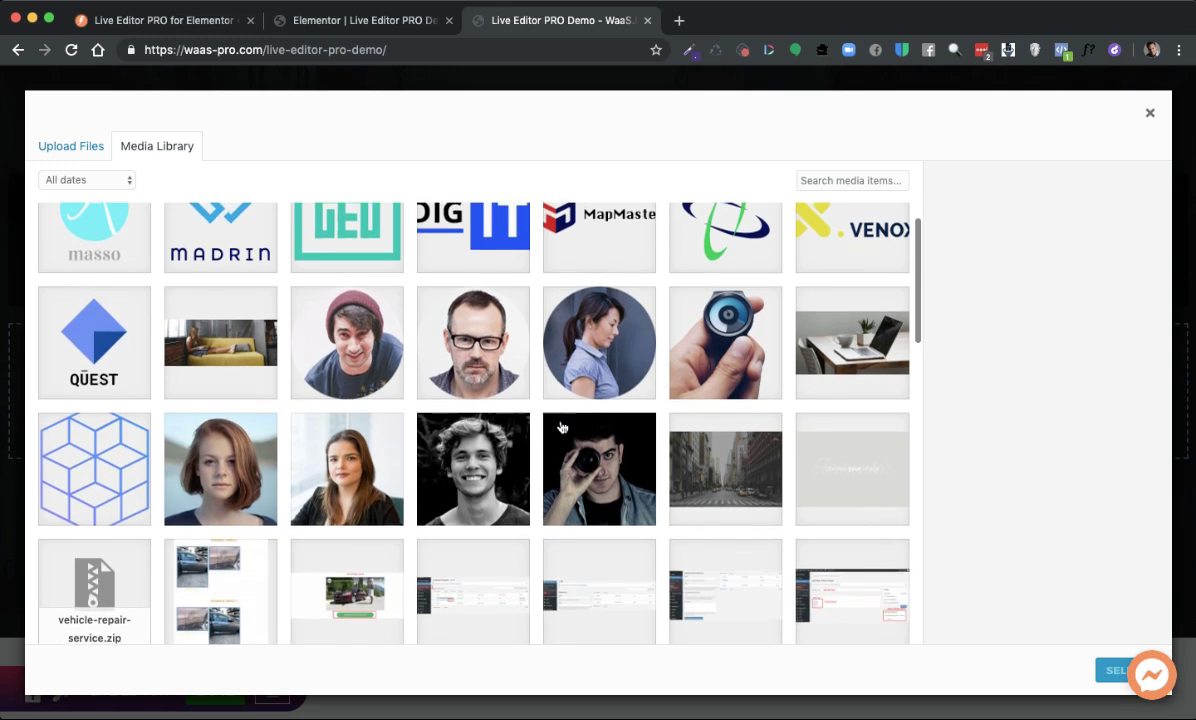
{"action": "scroll", "coordinate": [561, 427], "scroll_direction": "up", "scroll_amount": 1}
{"action": "left_click", "coordinate": [830, 268]}
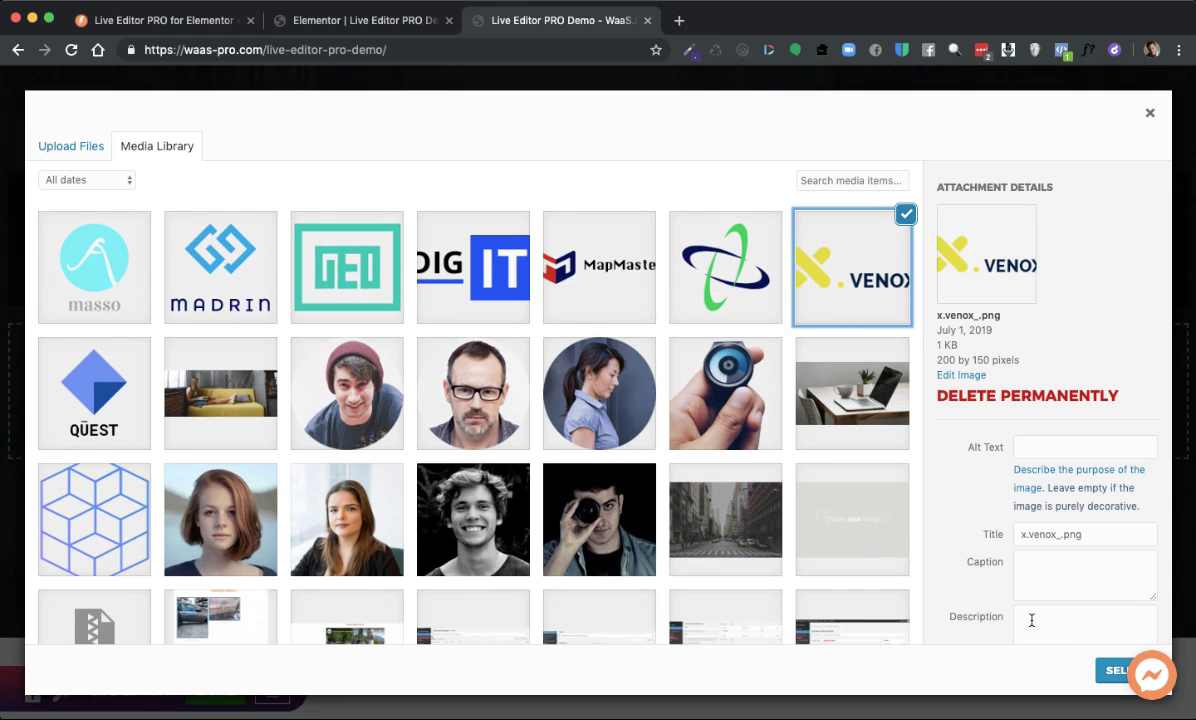
{"action": "left_click", "coordinate": [1111, 671]}
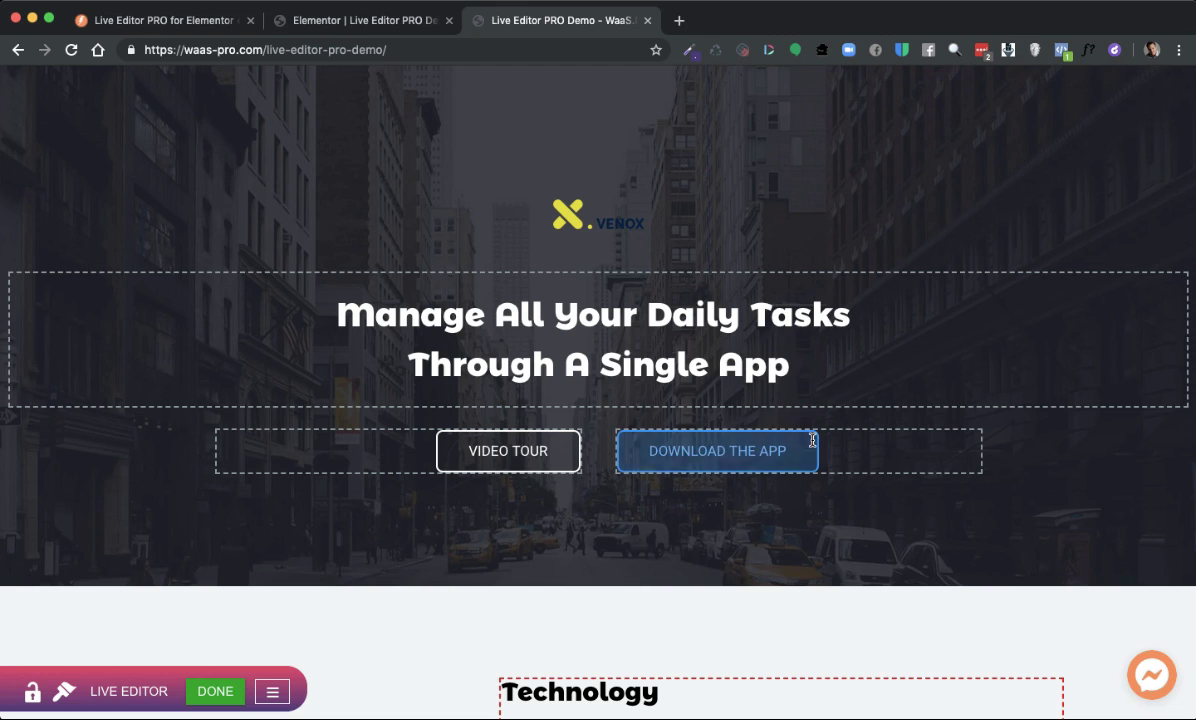
- Change "Your" to "My" in the hero heading and underline the words "All My"
{"action": "left_click", "coordinate": [657, 323]}
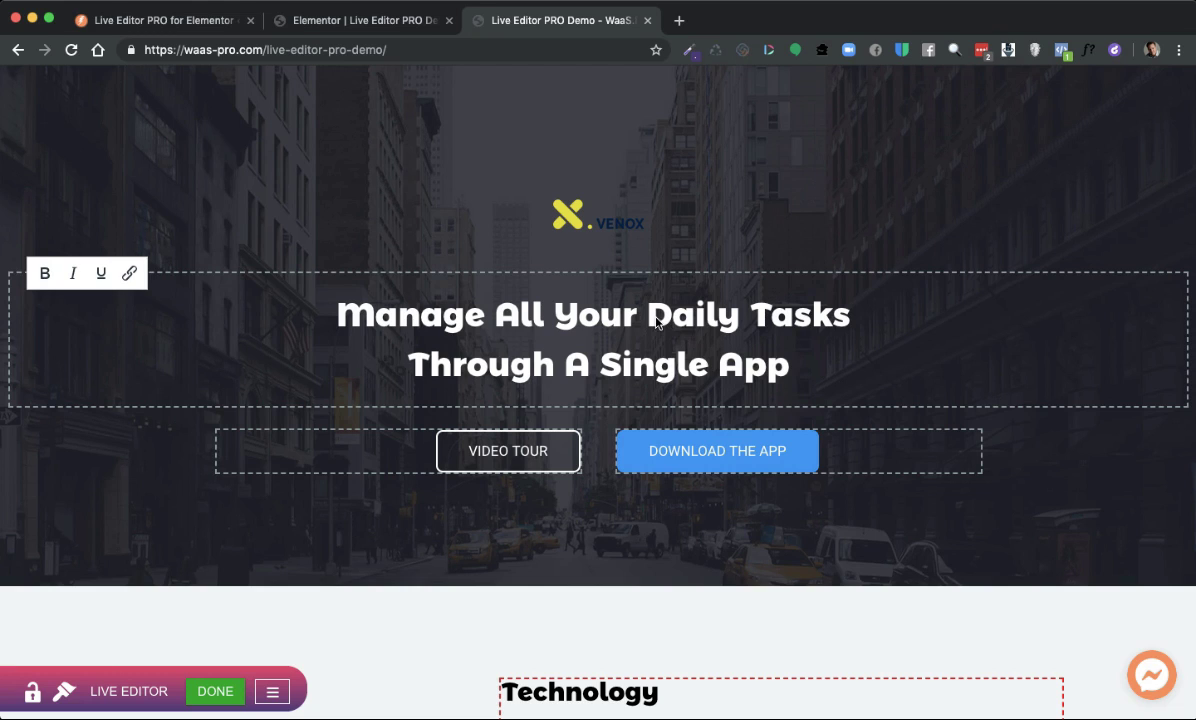
{"action": "double_click", "coordinate": [639, 320]}
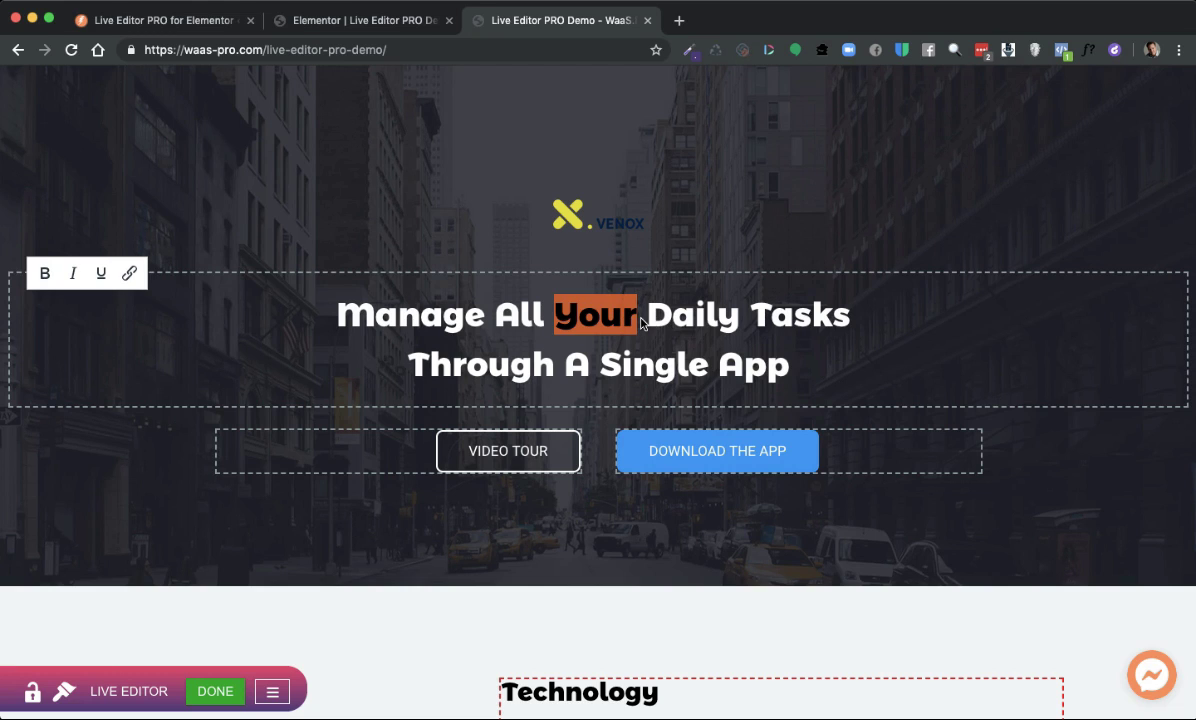
{"action": "type", "text": "My"}
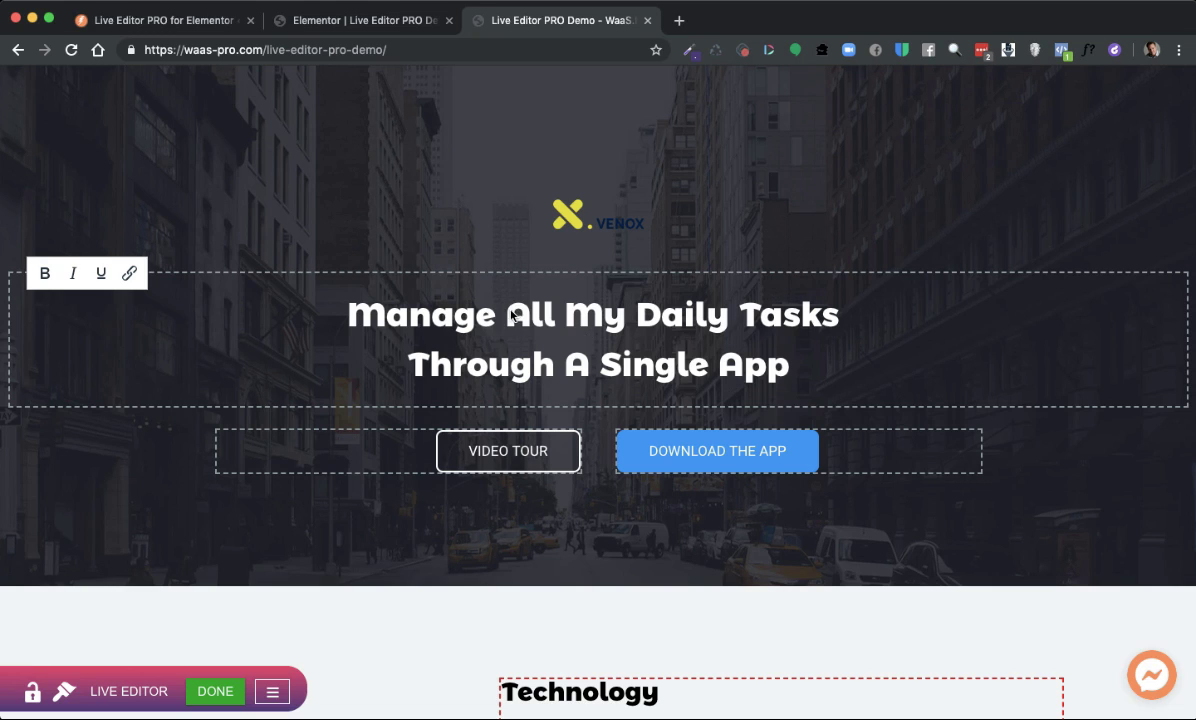
{"action": "left_click_drag", "start_coordinate": [503, 314], "coordinate": [619, 319]}
{"action": "left_click", "coordinate": [100, 273]}
{"action": "left_click", "coordinate": [663, 369]}
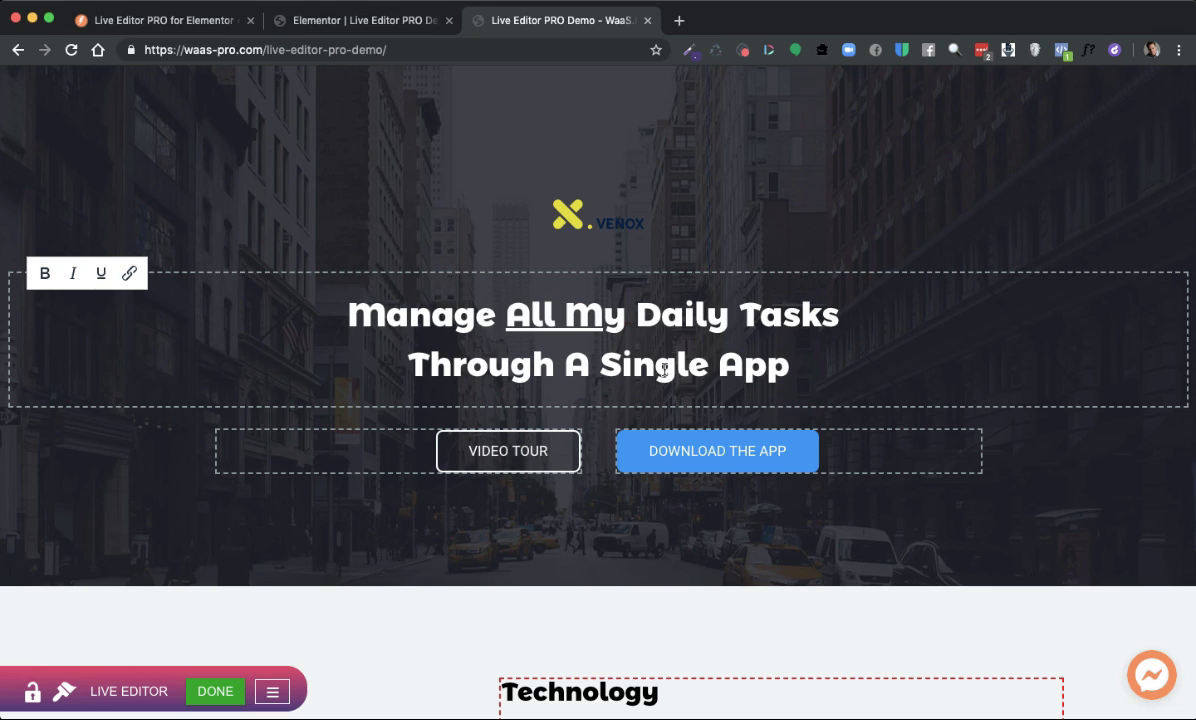
- Shorten the label of the video tour button to "Video To"
{"action": "left_click", "coordinate": [552, 452]}
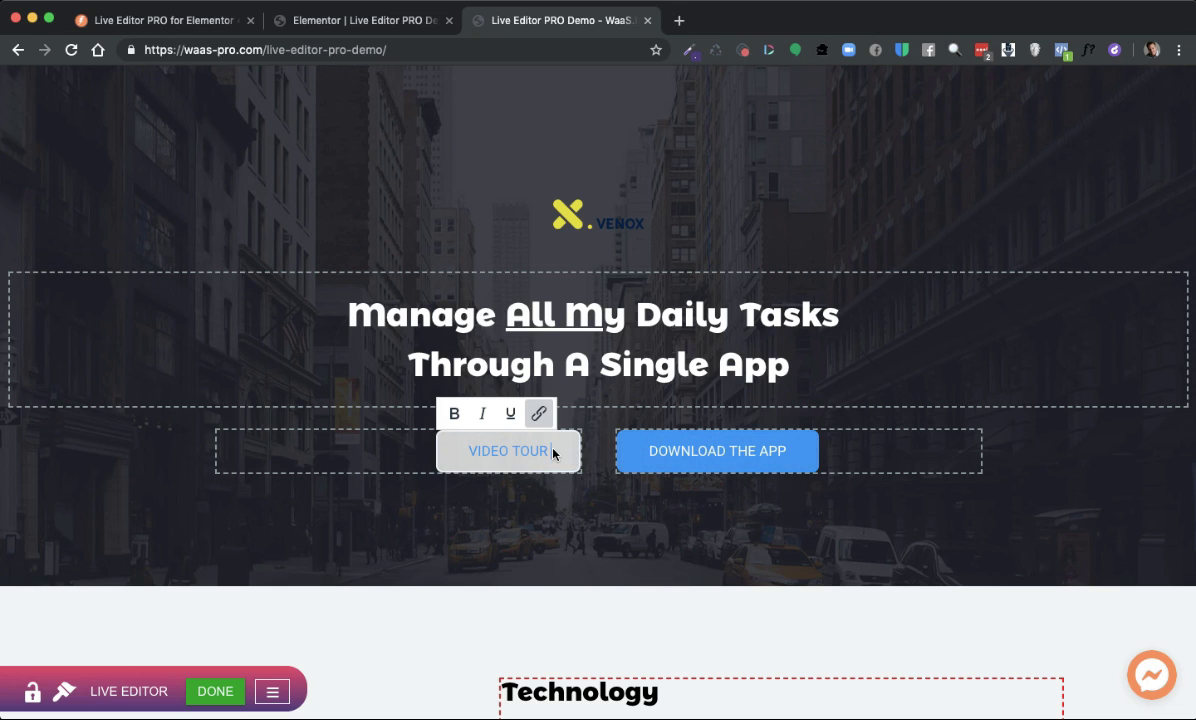
{"action": "key", "text": "BackSpace"}
{"action": "key", "text": "BackSpace"}
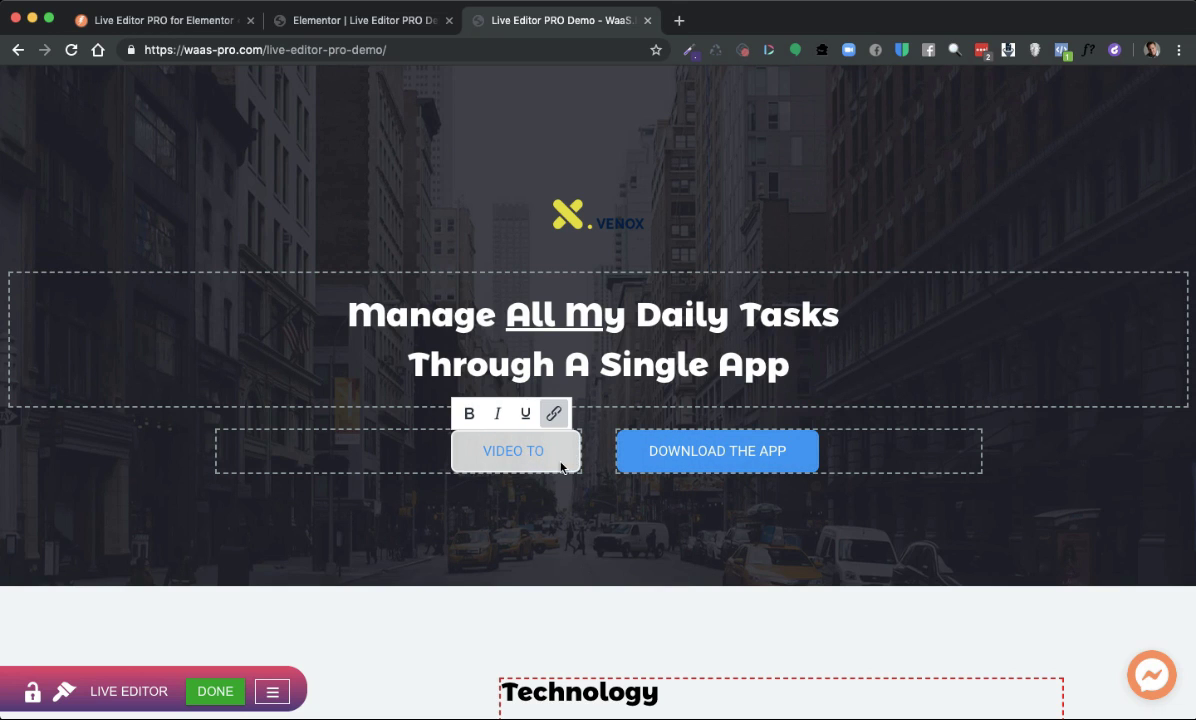
- Try italic and bold formatting on the video button's label and remove both again
{"action": "left_click_drag", "start_coordinate": [545, 450], "coordinate": [481, 449]}
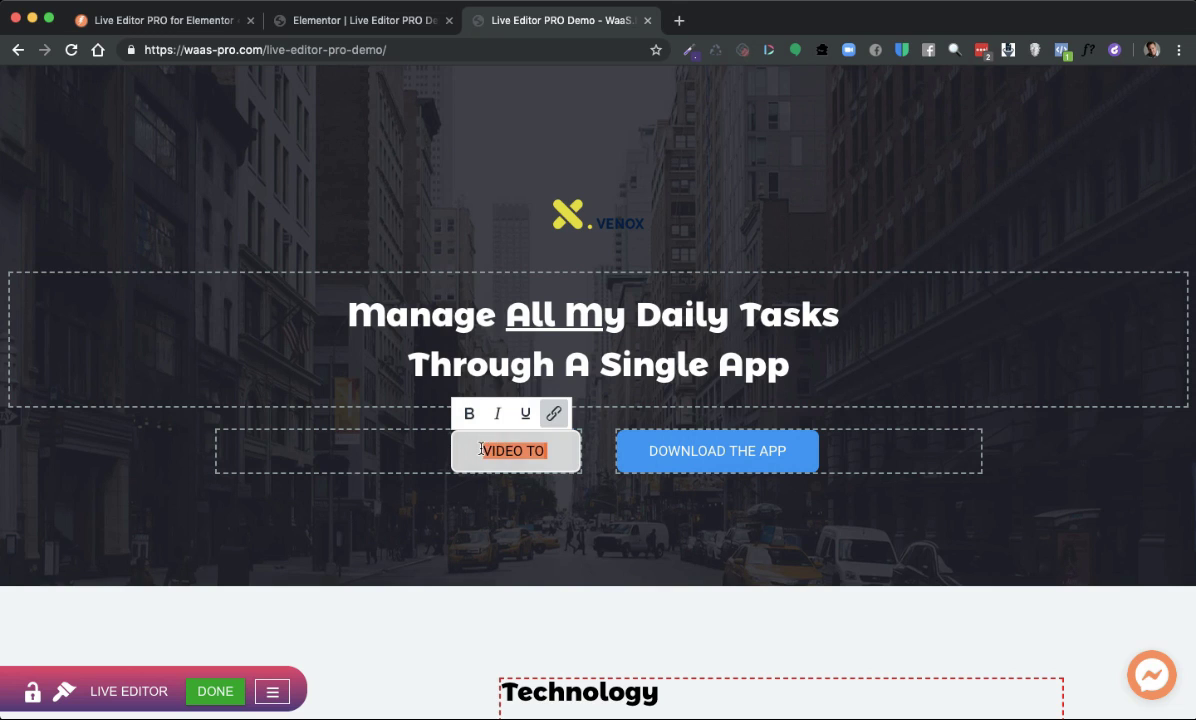
{"action": "left_click", "coordinate": [497, 413]}
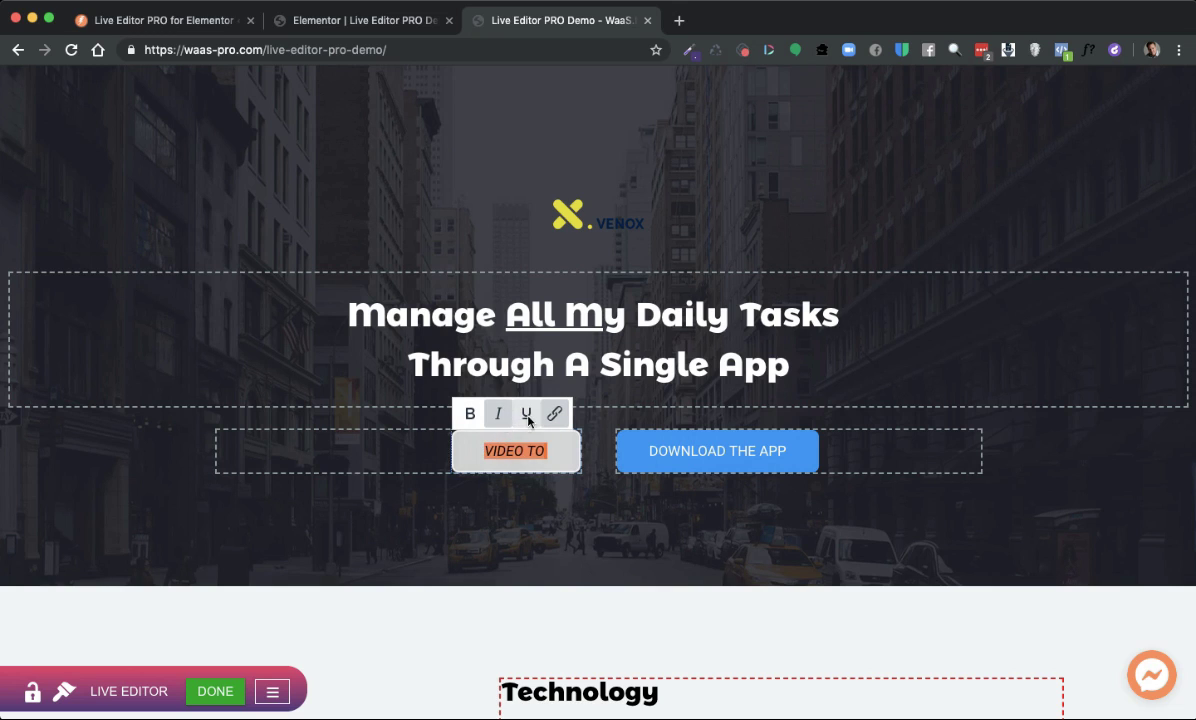
{"action": "left_click", "coordinate": [471, 418]}
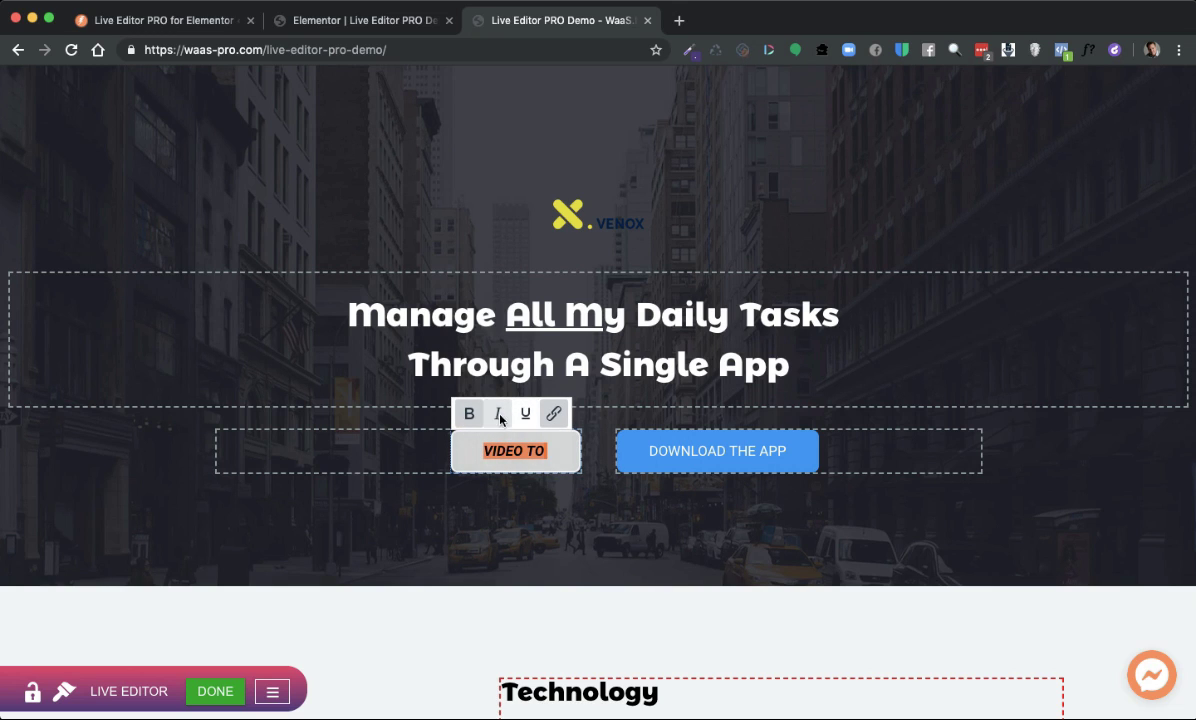
{"action": "left_click", "coordinate": [497, 413]}
{"action": "left_click", "coordinate": [471, 416]}
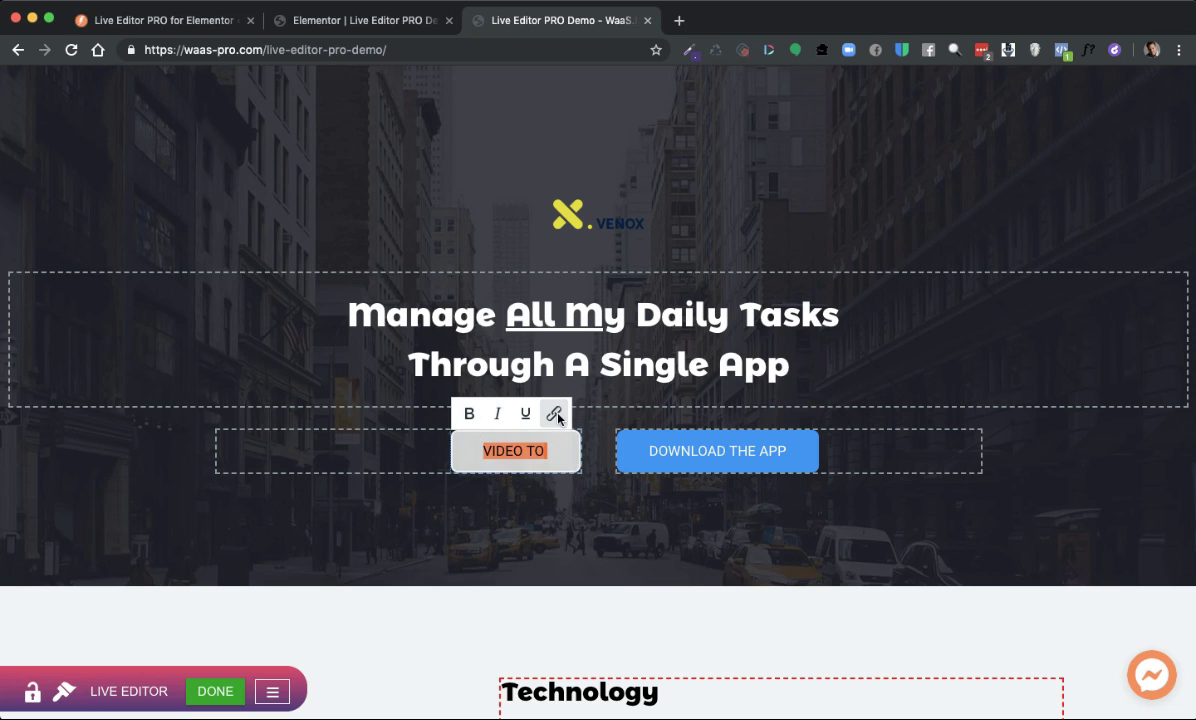
- View the video button's link settings and close them without making changes
{"action": "left_click", "coordinate": [555, 414]}
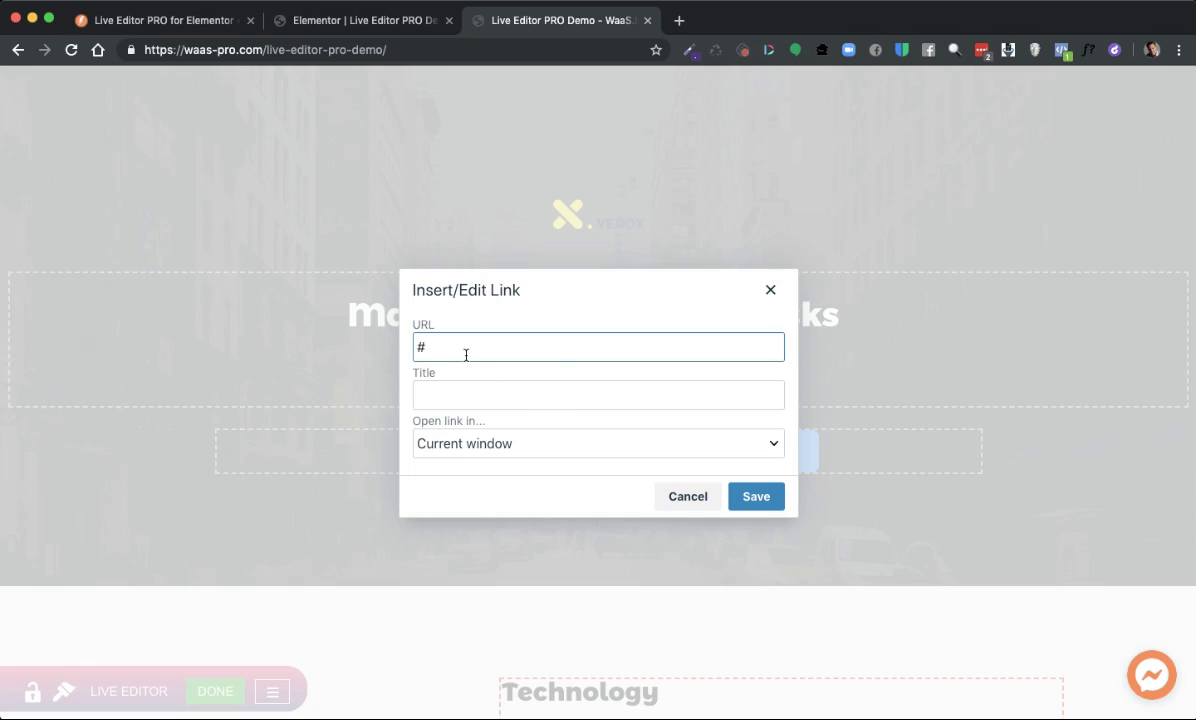
{"action": "left_click", "coordinate": [770, 290]}
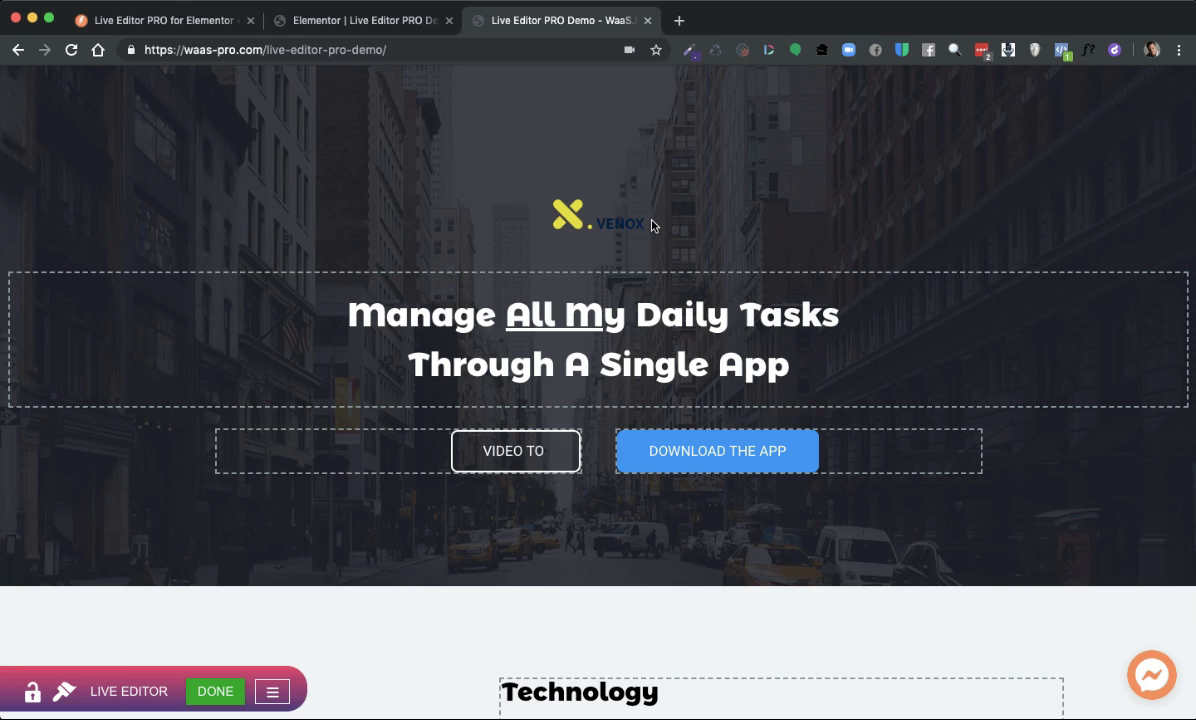
{"action": "scroll", "coordinate": [659, 238], "scroll_direction": "down", "scroll_amount": 2}
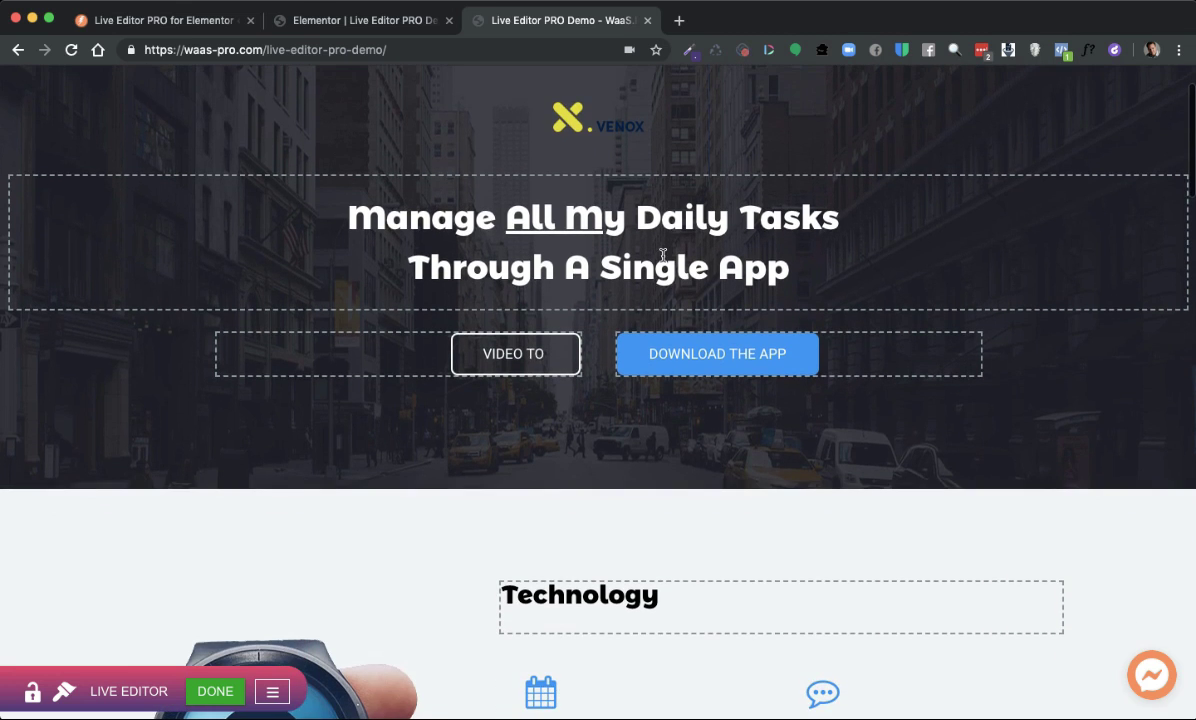
- Change the calendar icon above "Schedule on the fly" in the Technology section to the arrow-left icon
{"action": "scroll", "coordinate": [662, 255], "scroll_direction": "down", "scroll_amount": 6}
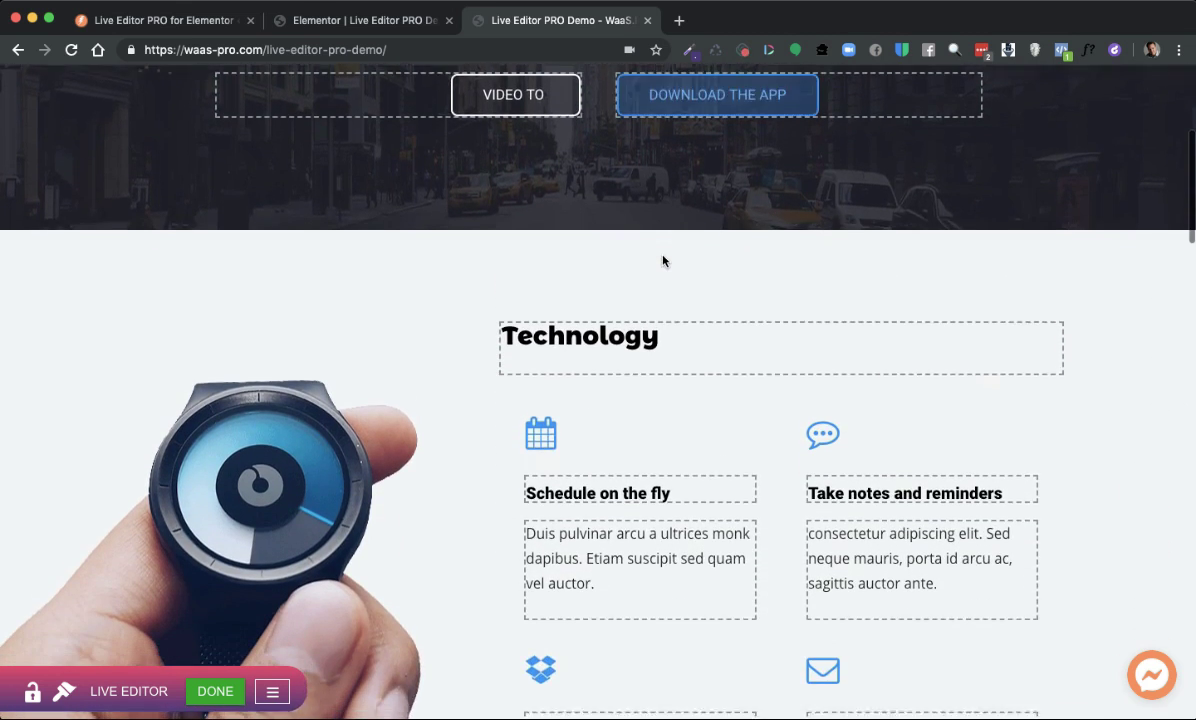
{"action": "scroll", "coordinate": [655, 266], "scroll_direction": "down", "scroll_amount": 1}
{"action": "scroll", "coordinate": [547, 376], "scroll_direction": "down", "scroll_amount": 1}
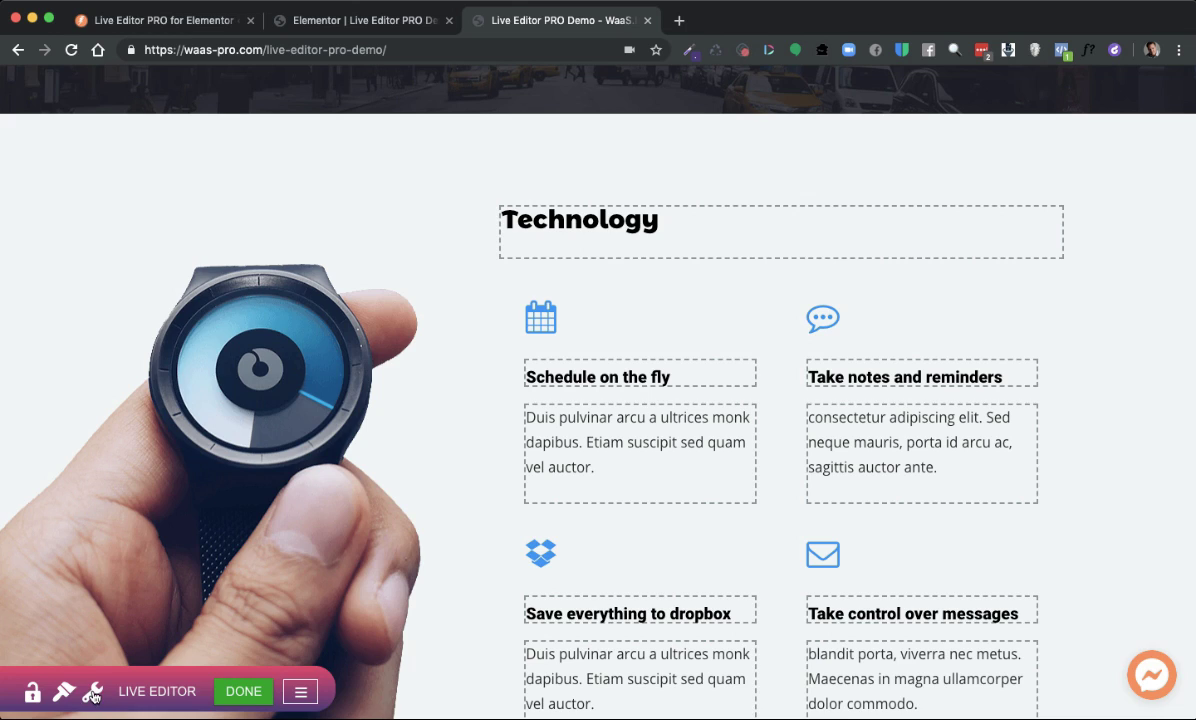
{"action": "left_click", "coordinate": [92, 692]}
{"action": "left_click", "coordinate": [632, 375]}
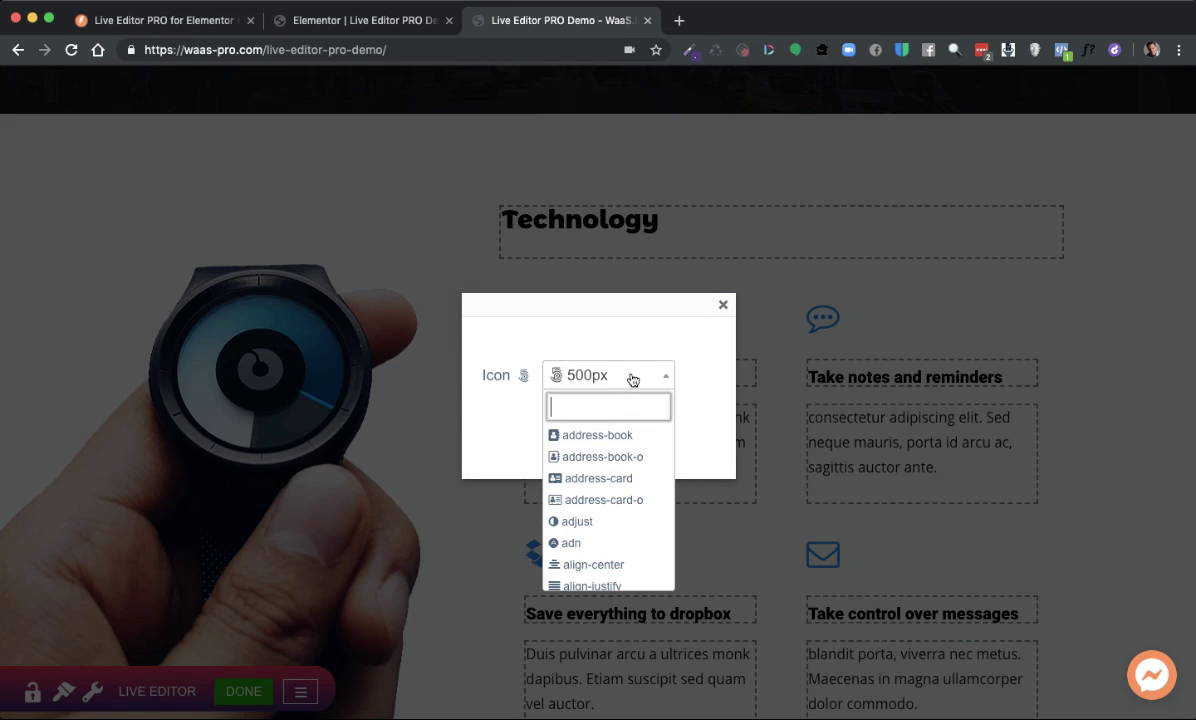
{"action": "scroll", "coordinate": [612, 470], "scroll_direction": "down", "scroll_amount": 5}
{"action": "scroll", "coordinate": [608, 488], "scroll_direction": "down", "scroll_amount": 10}
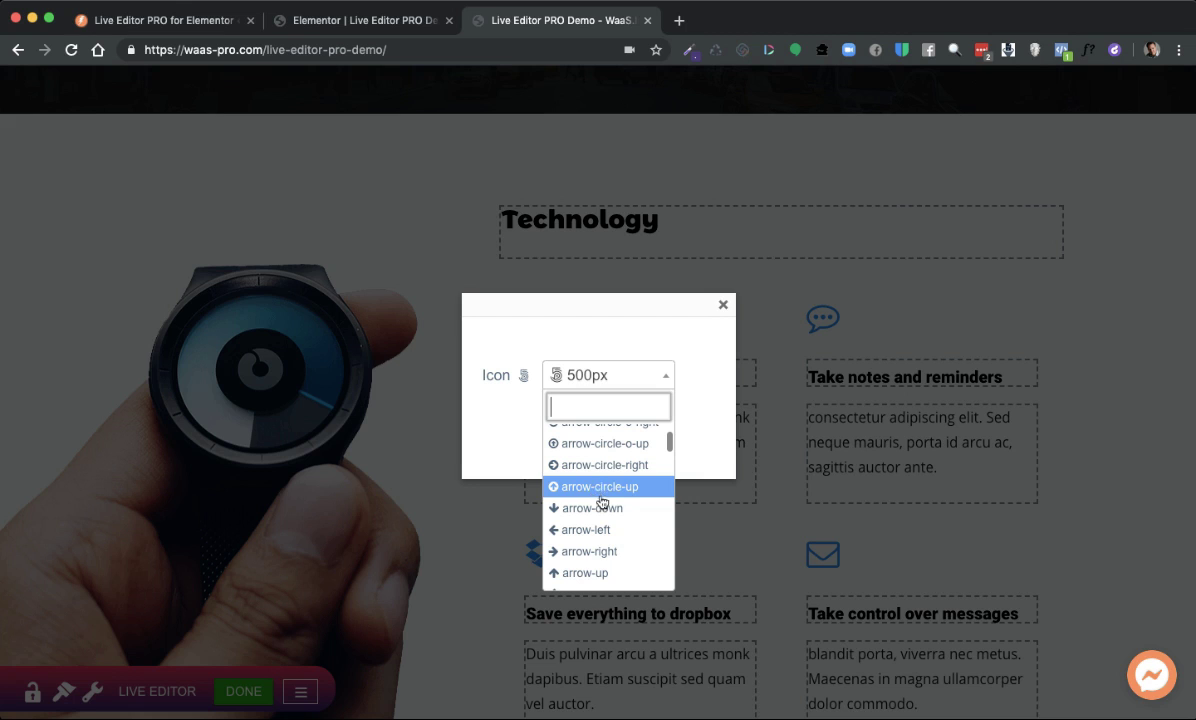
{"action": "left_click", "coordinate": [595, 530]}
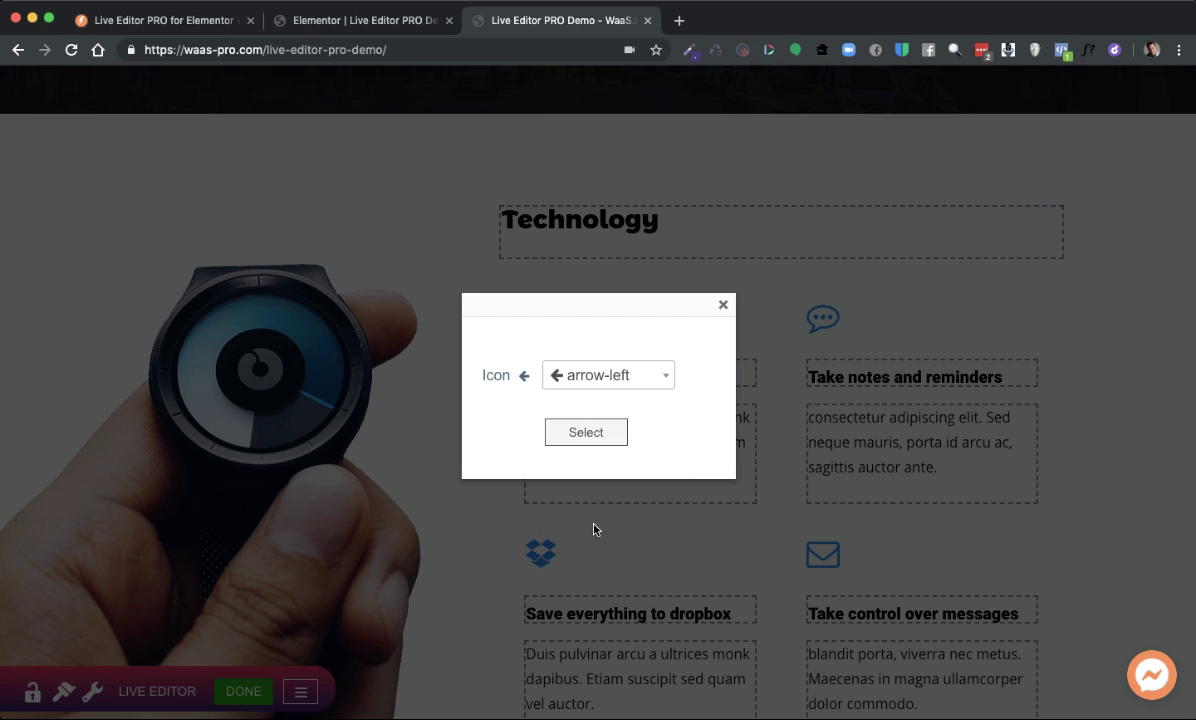
{"action": "left_click", "coordinate": [586, 432]}
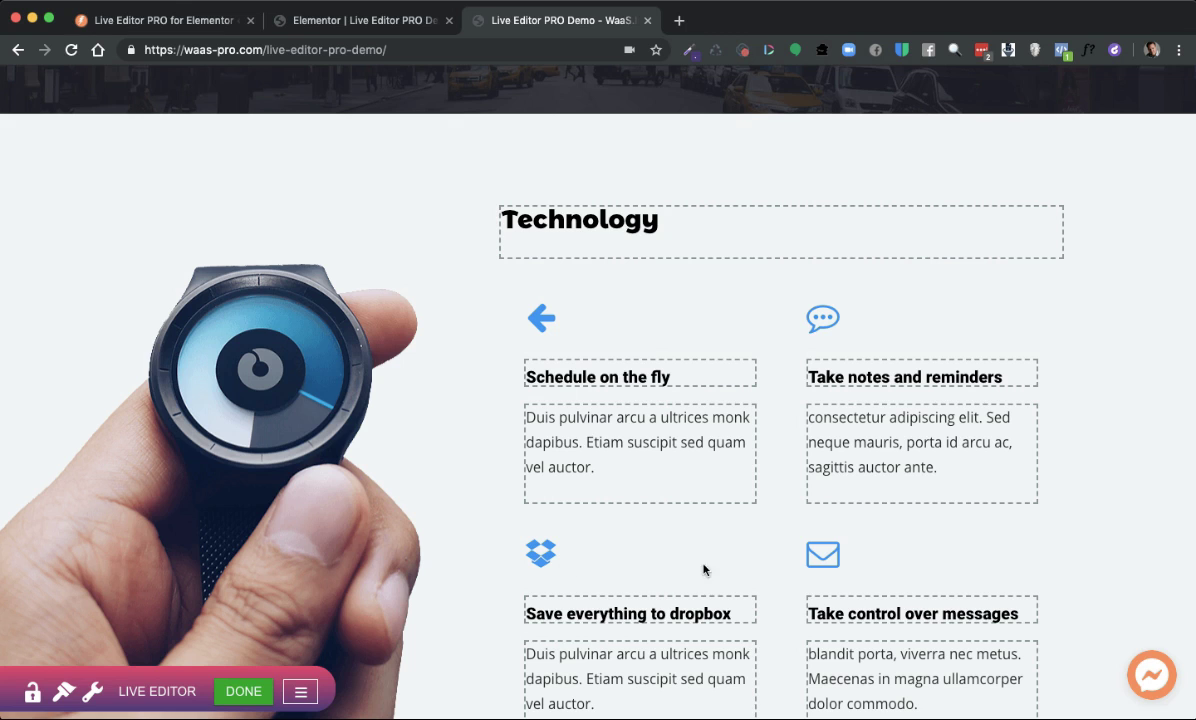
- Select part of the "Save everything to dropbox" heading and of the paragraph below it to show their text formatting options
{"action": "scroll", "coordinate": [714, 568], "scroll_direction": "down", "scroll_amount": 2}
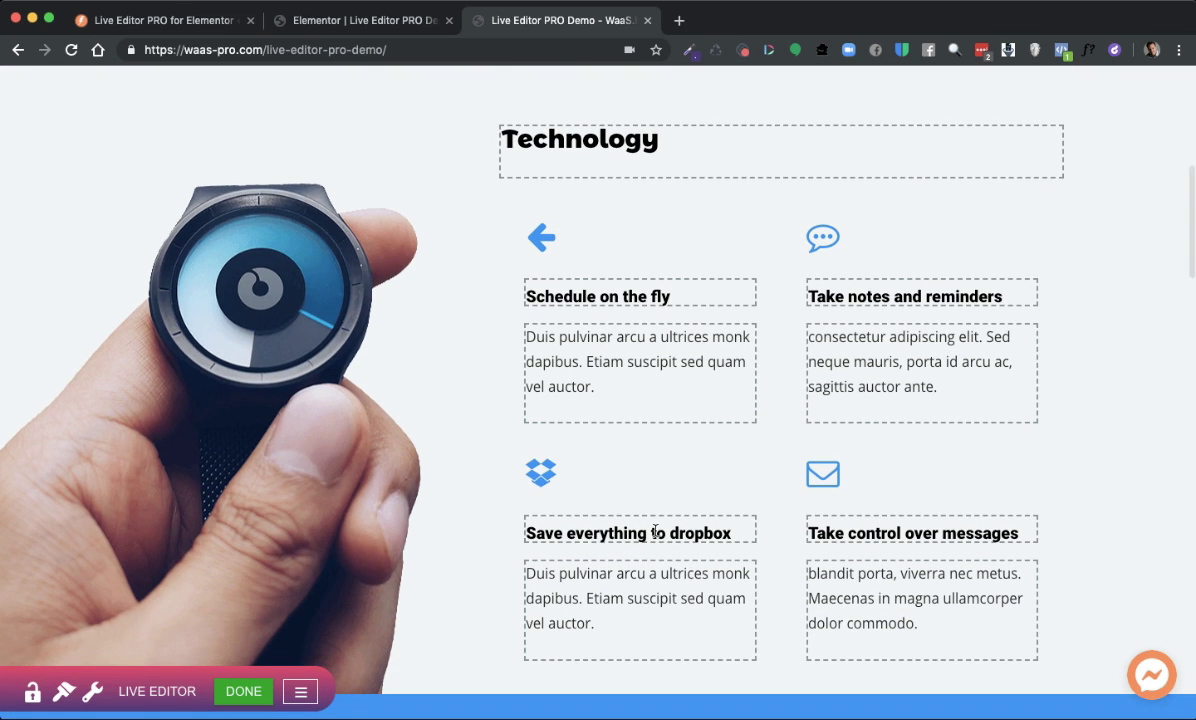
{"action": "left_click_drag", "start_coordinate": [655, 531], "coordinate": [687, 533]}
{"action": "left_click_drag", "start_coordinate": [650, 582], "coordinate": [688, 583]}
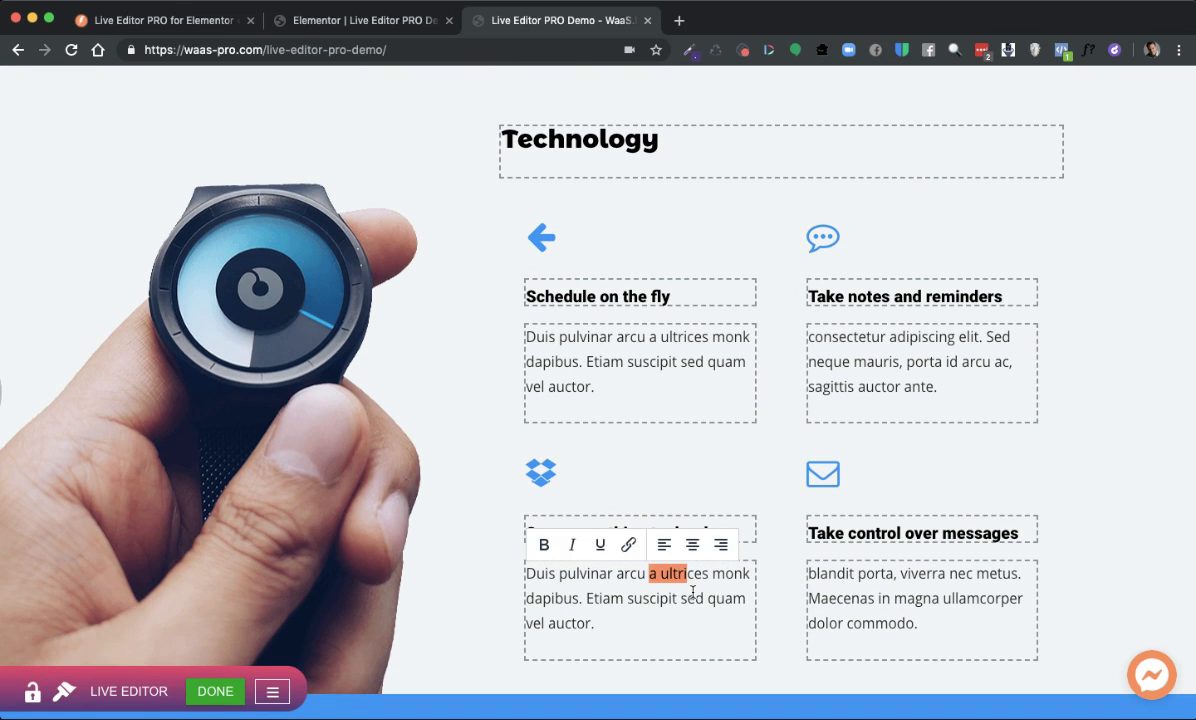
- Replace the middle expert's photo in the "Our experts" section with team_4.jpg from the media library
{"action": "scroll", "coordinate": [676, 616], "scroll_direction": "down", "scroll_amount": 5}
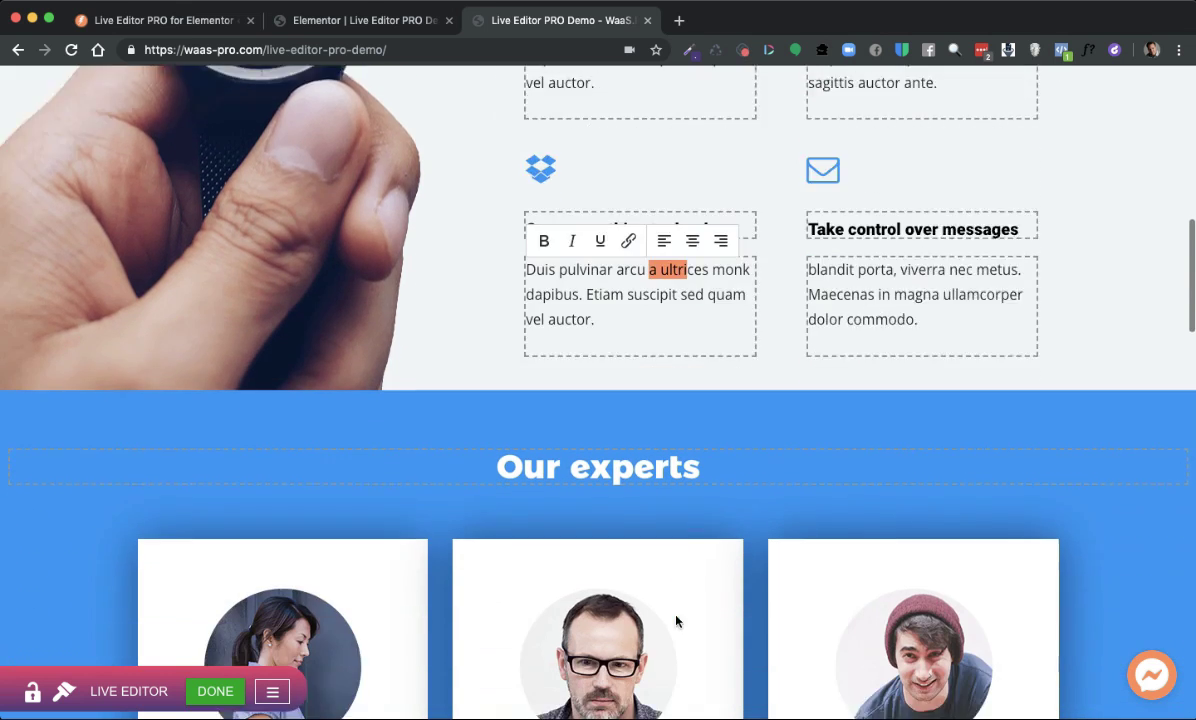
{"action": "scroll", "coordinate": [676, 622], "scroll_direction": "down", "scroll_amount": 1}
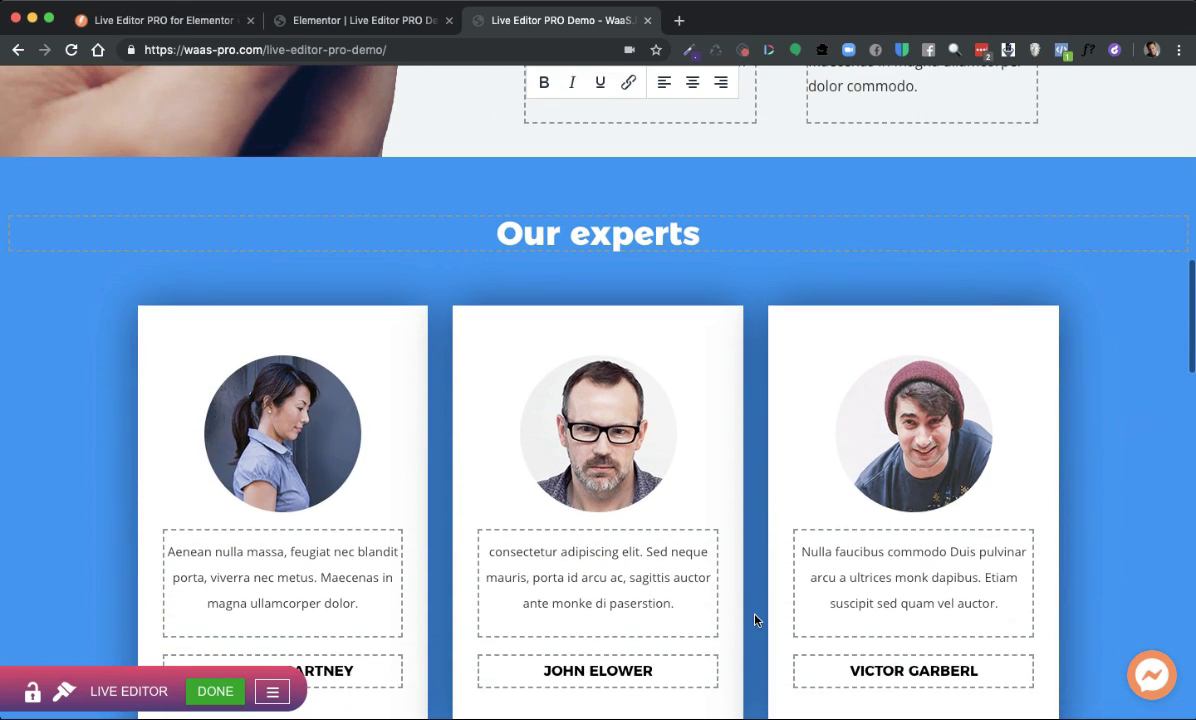
{"action": "scroll", "coordinate": [755, 620], "scroll_direction": "down", "scroll_amount": 1}
{"action": "mouse_move", "coordinate": [555, 393]}
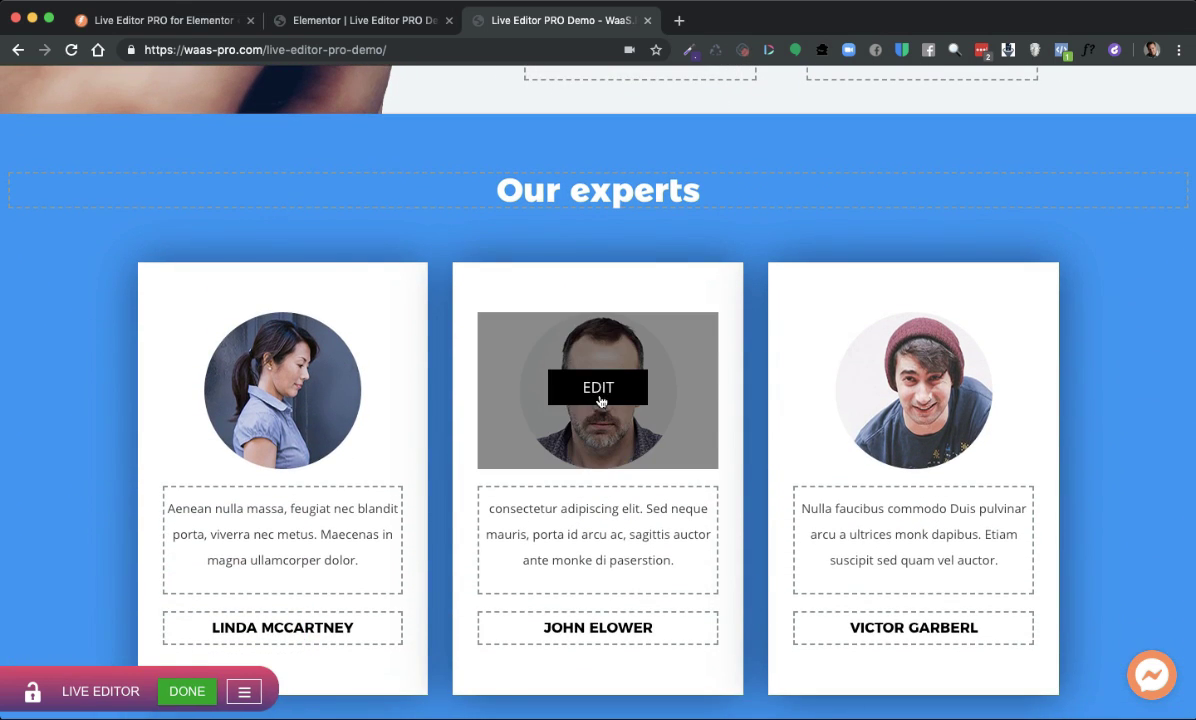
{"action": "left_click", "coordinate": [601, 403]}
{"action": "left_click", "coordinate": [445, 488]}
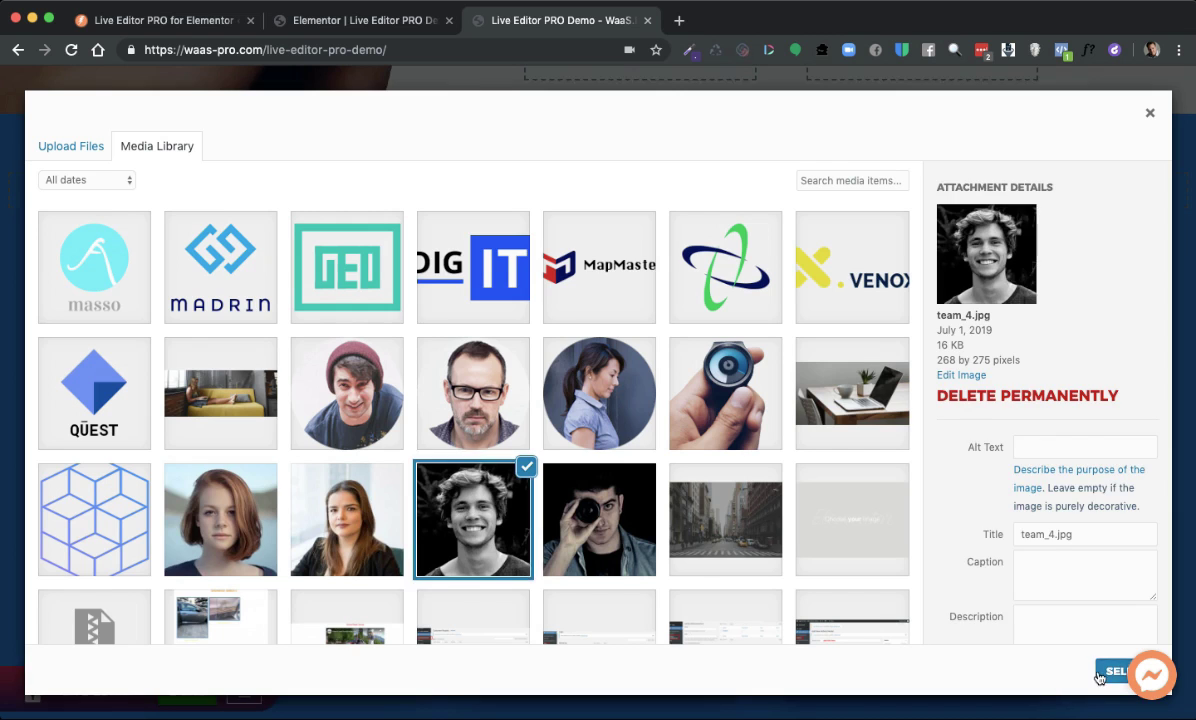
{"action": "left_click", "coordinate": [1105, 672]}
- Change the diamond icon above the testimonial quote to the amazon icon
{"action": "scroll", "coordinate": [620, 450], "scroll_direction": "down", "scroll_amount": 12}
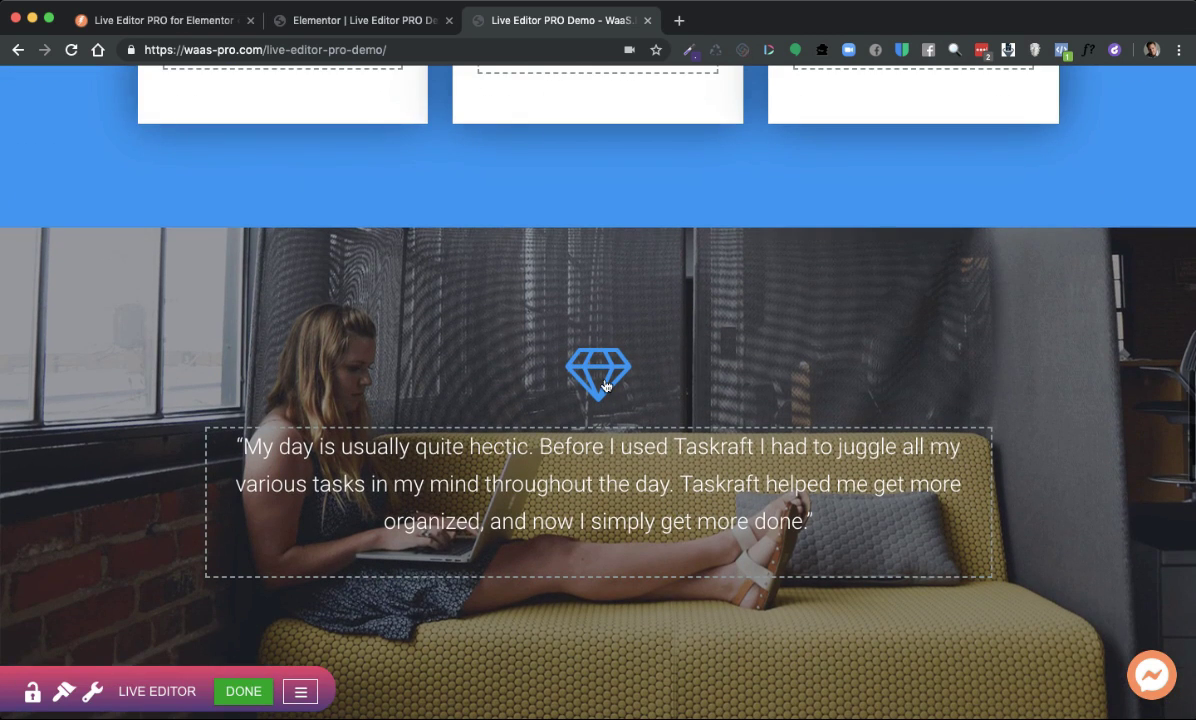
{"action": "left_click", "coordinate": [90, 693]}
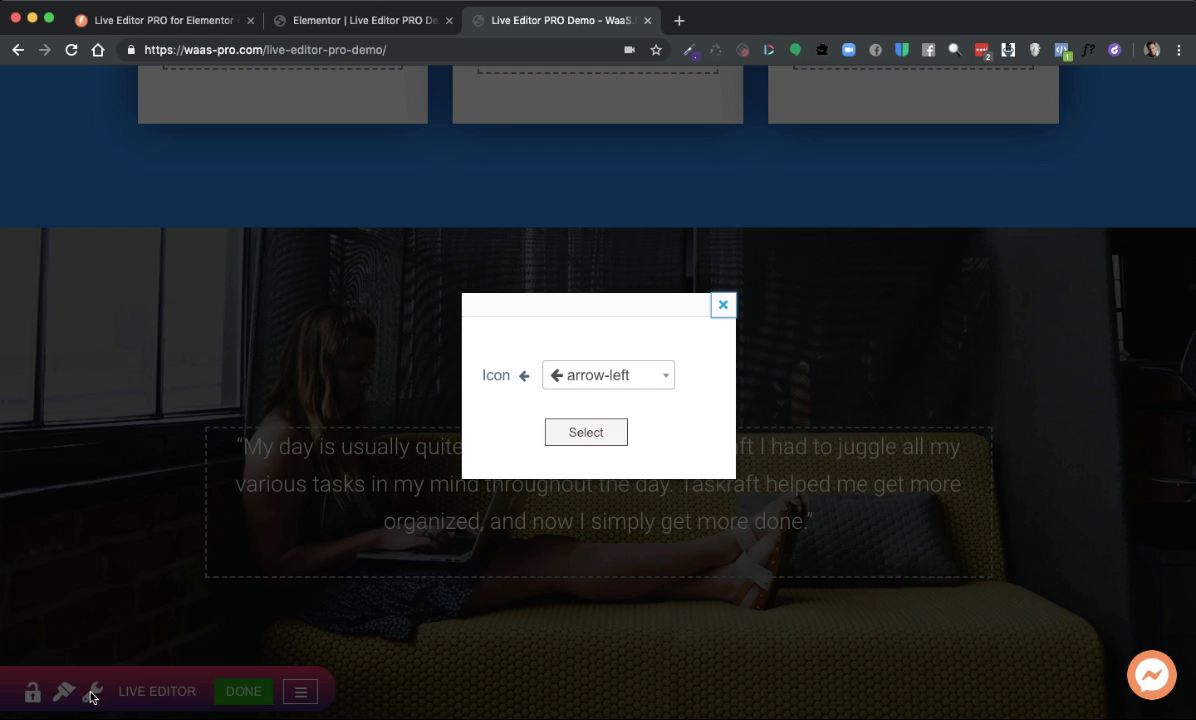
{"action": "left_click", "coordinate": [622, 379]}
{"action": "scroll", "coordinate": [619, 515], "scroll_direction": "down", "scroll_amount": 5}
{"action": "left_click", "coordinate": [599, 541]}
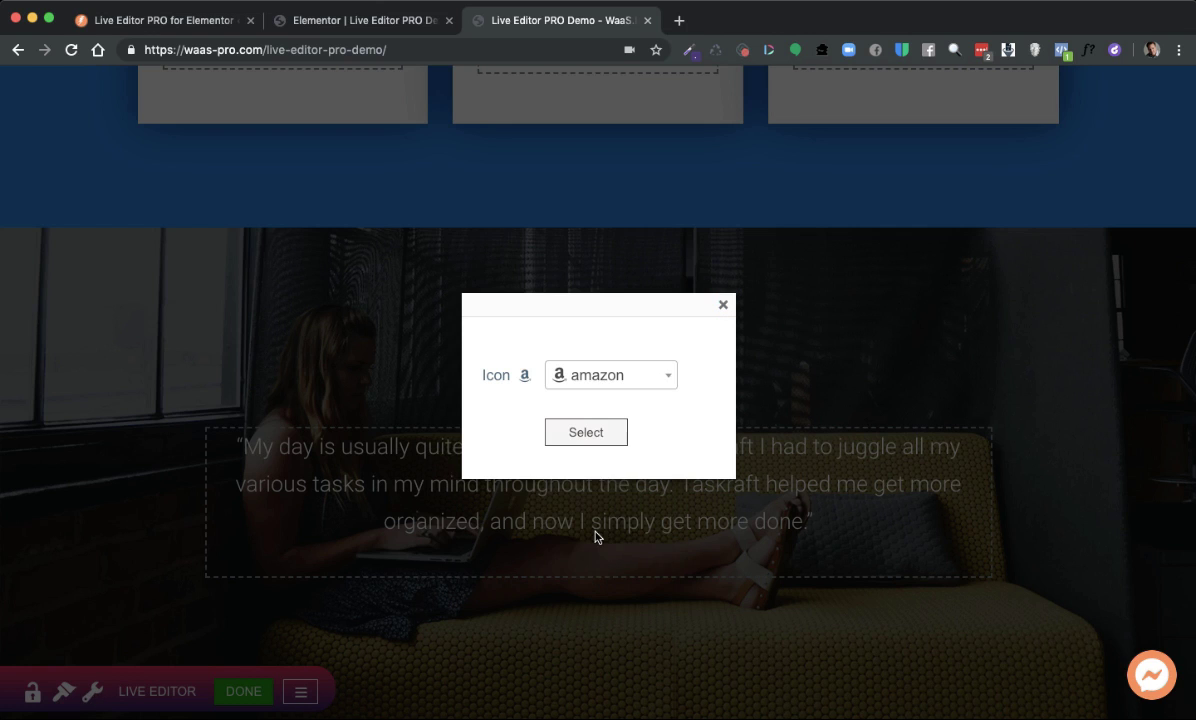
{"action": "left_click", "coordinate": [603, 432]}
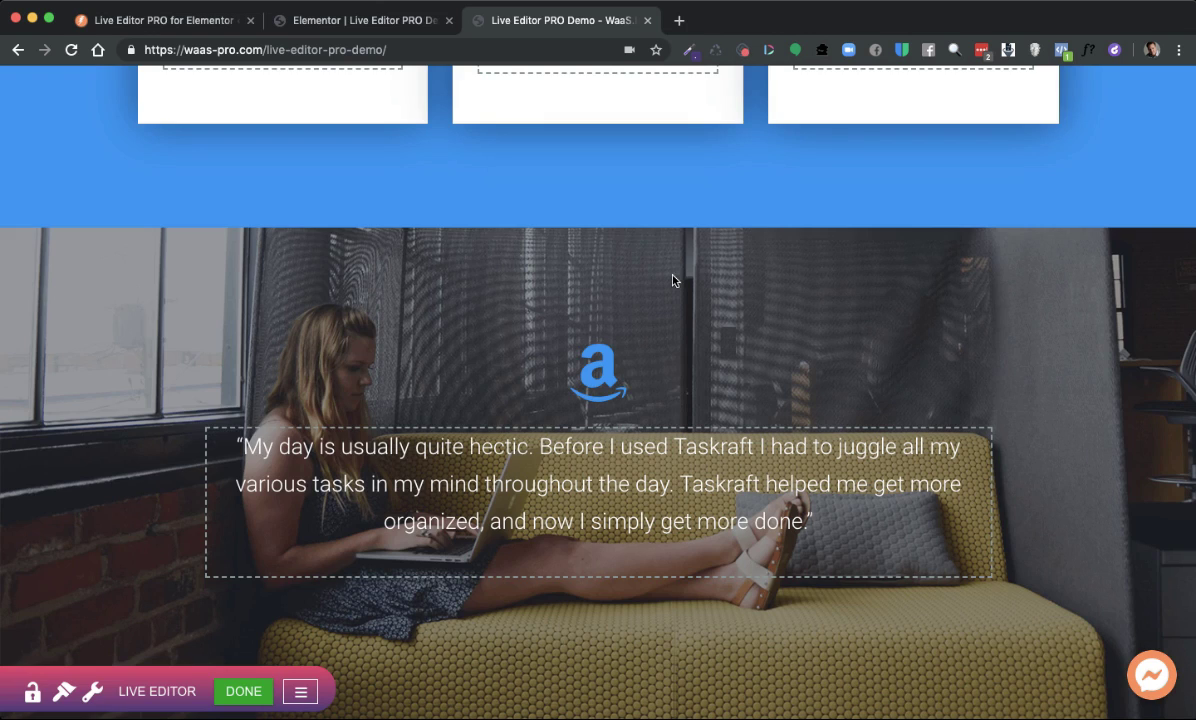
- Replace the testimonial section's background with the media library photo of a laptop and plant on a desk
{"action": "left_click", "coordinate": [63, 690]}
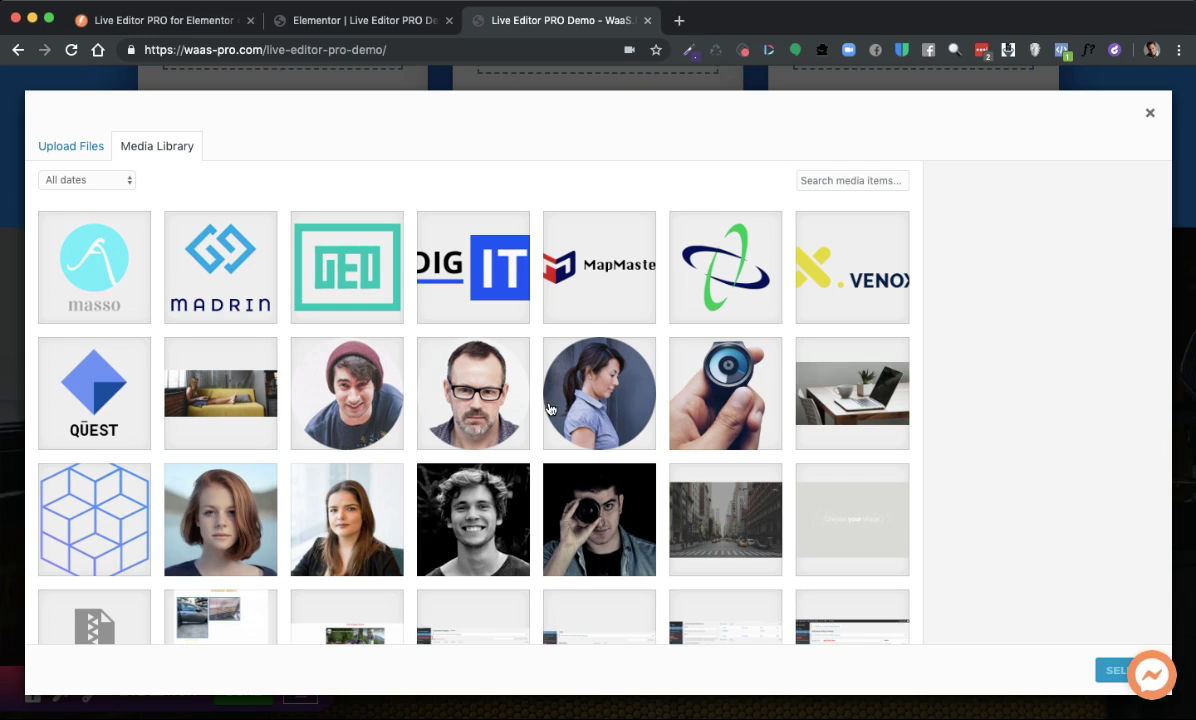
{"action": "scroll", "coordinate": [280, 595], "scroll_direction": "down", "scroll_amount": 1}
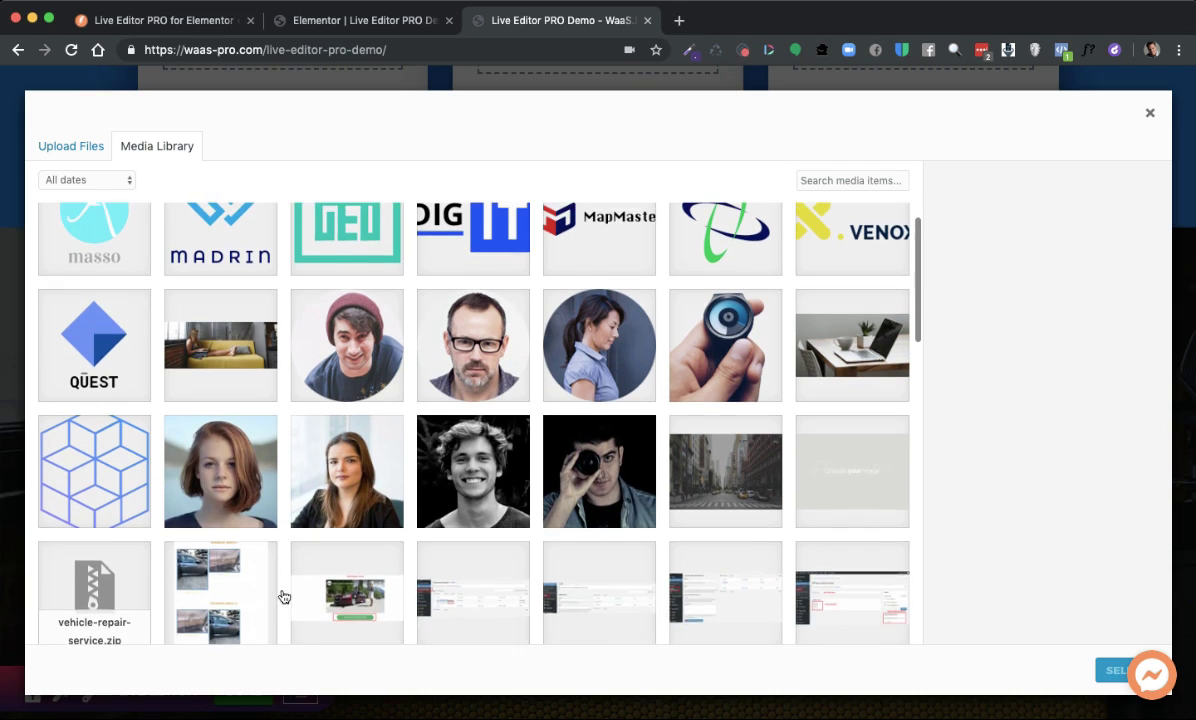
{"action": "scroll", "coordinate": [280, 595], "scroll_direction": "up", "scroll_amount": 1}
{"action": "left_click", "coordinate": [900, 447]}
{"action": "left_click", "coordinate": [1108, 670]}
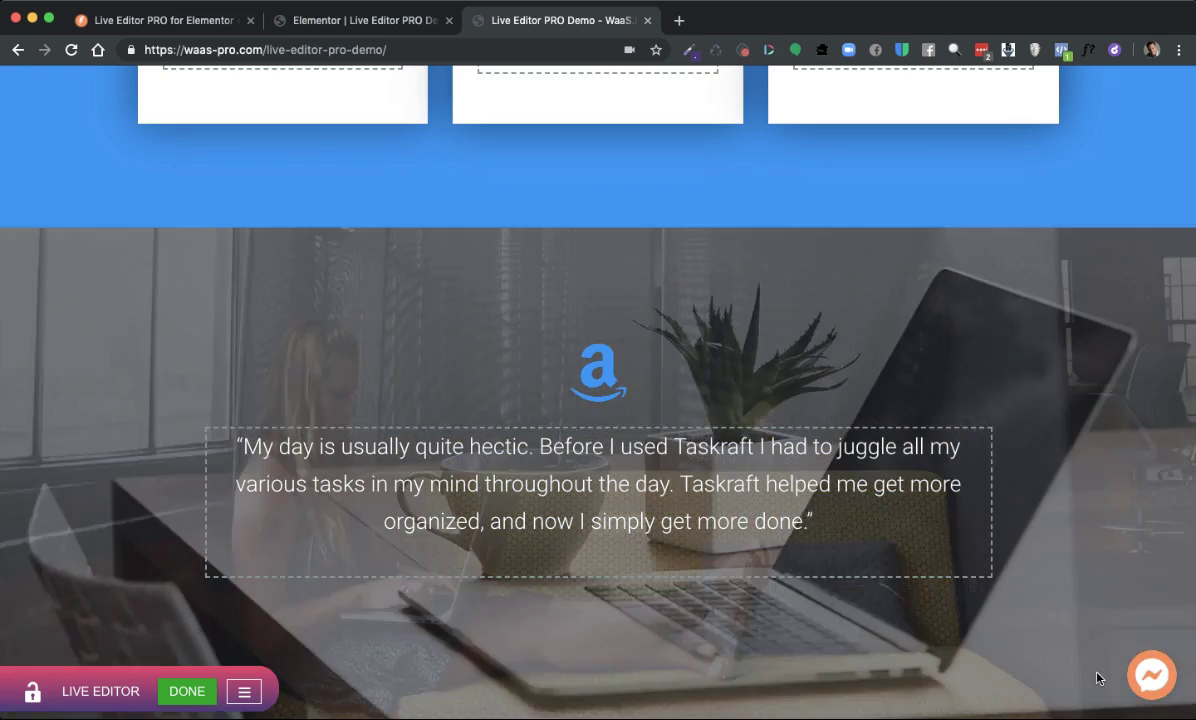
- Replace the Quest logo in the "Our clients" section with masso.png from the media library
{"action": "scroll", "coordinate": [985, 584], "scroll_direction": "down", "scroll_amount": 3}
{"action": "scroll", "coordinate": [987, 582], "scroll_direction": "down", "scroll_amount": 3}
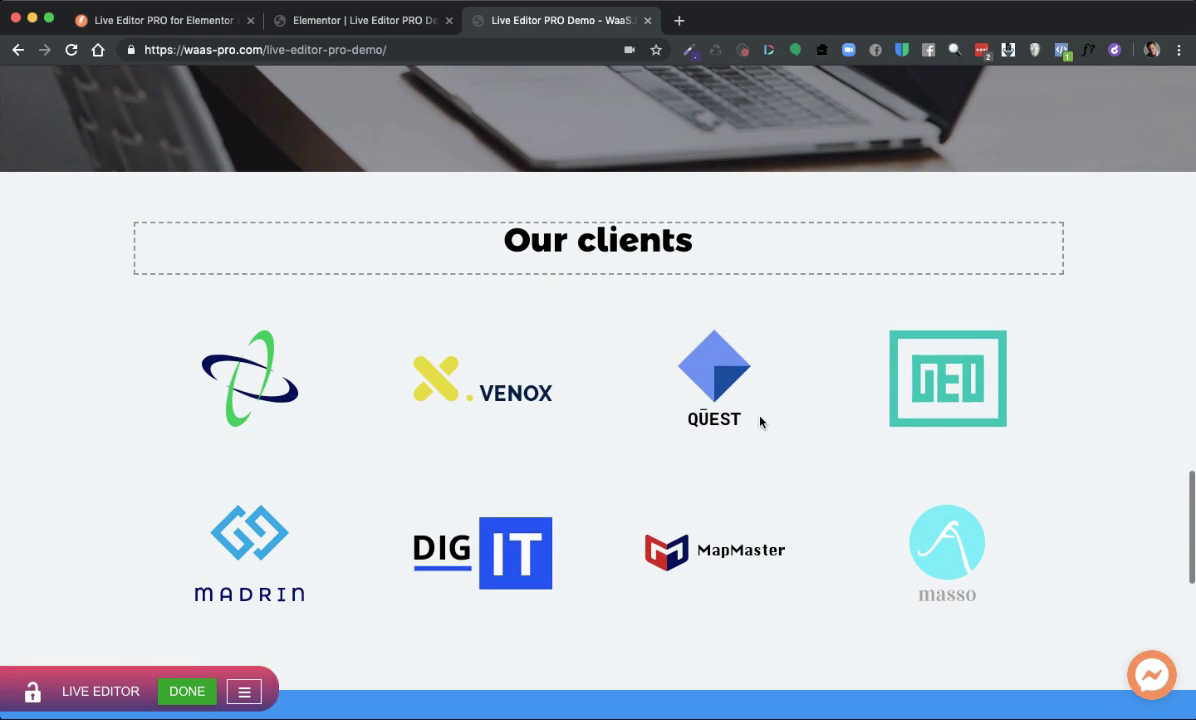
{"action": "mouse_move", "coordinate": [755, 419]}
{"action": "left_click", "coordinate": [715, 376]}
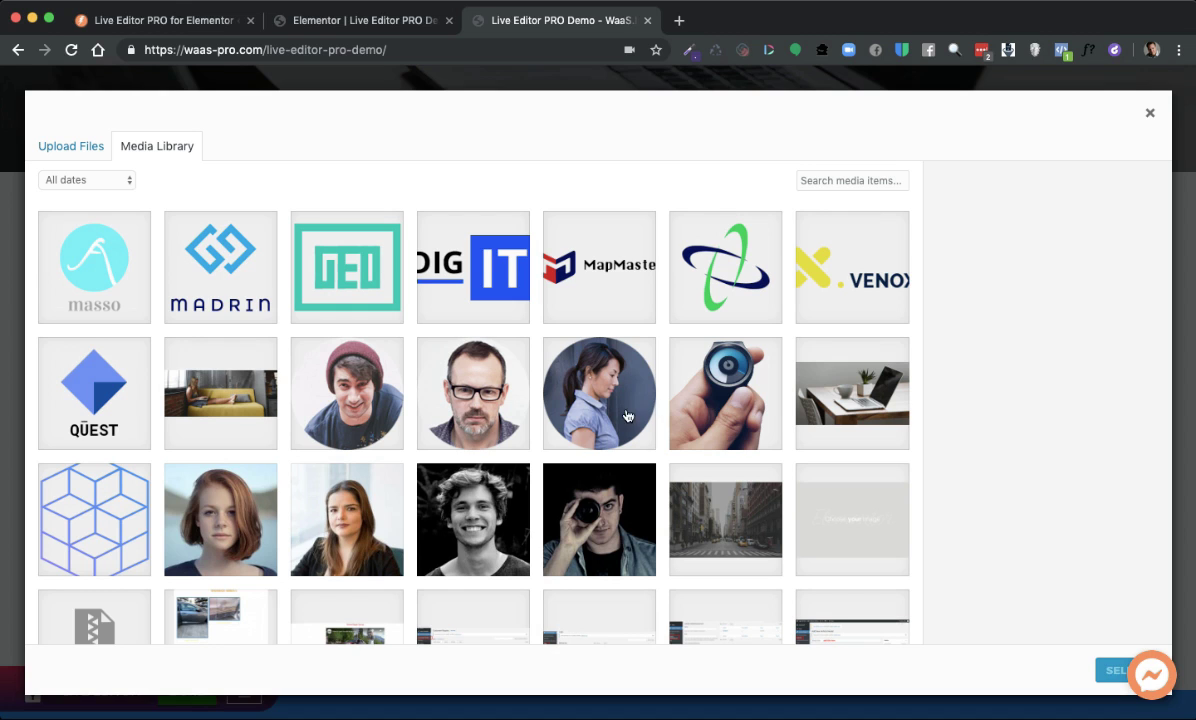
{"action": "left_click", "coordinate": [90, 256]}
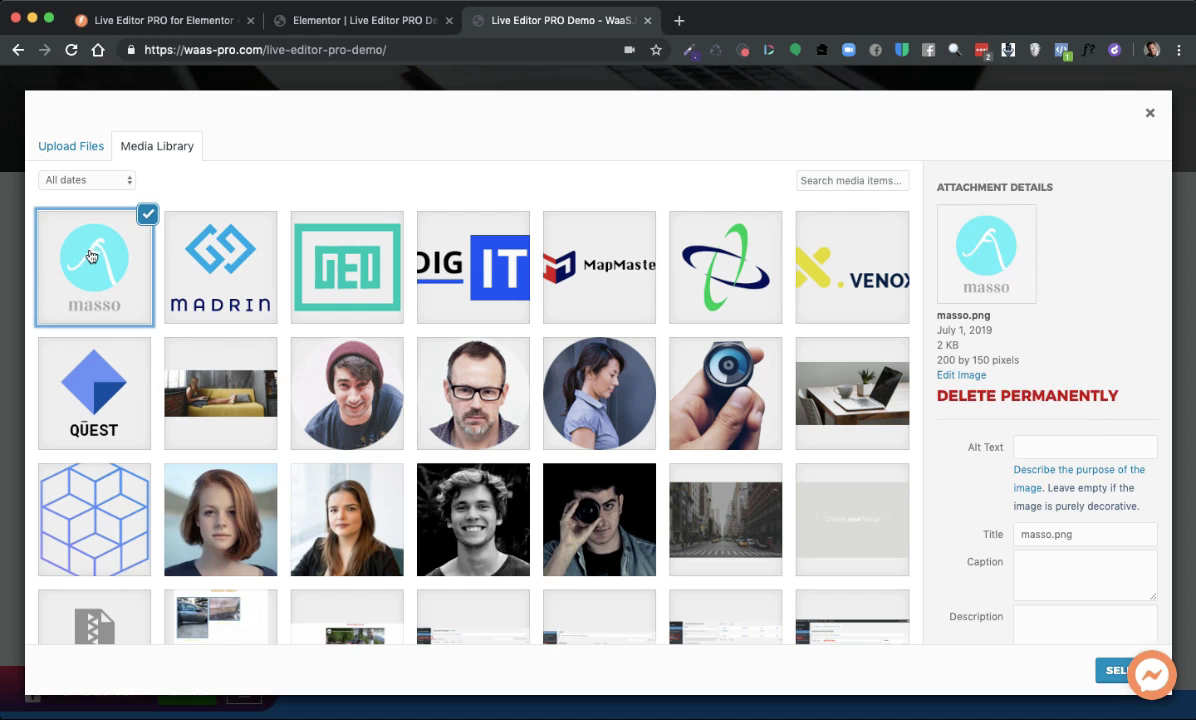
{"action": "left_click", "coordinate": [1104, 670]}
- Replace the GEO logo at the end of the first client row with snycy.png
{"action": "mouse_move", "coordinate": [899, 373]}
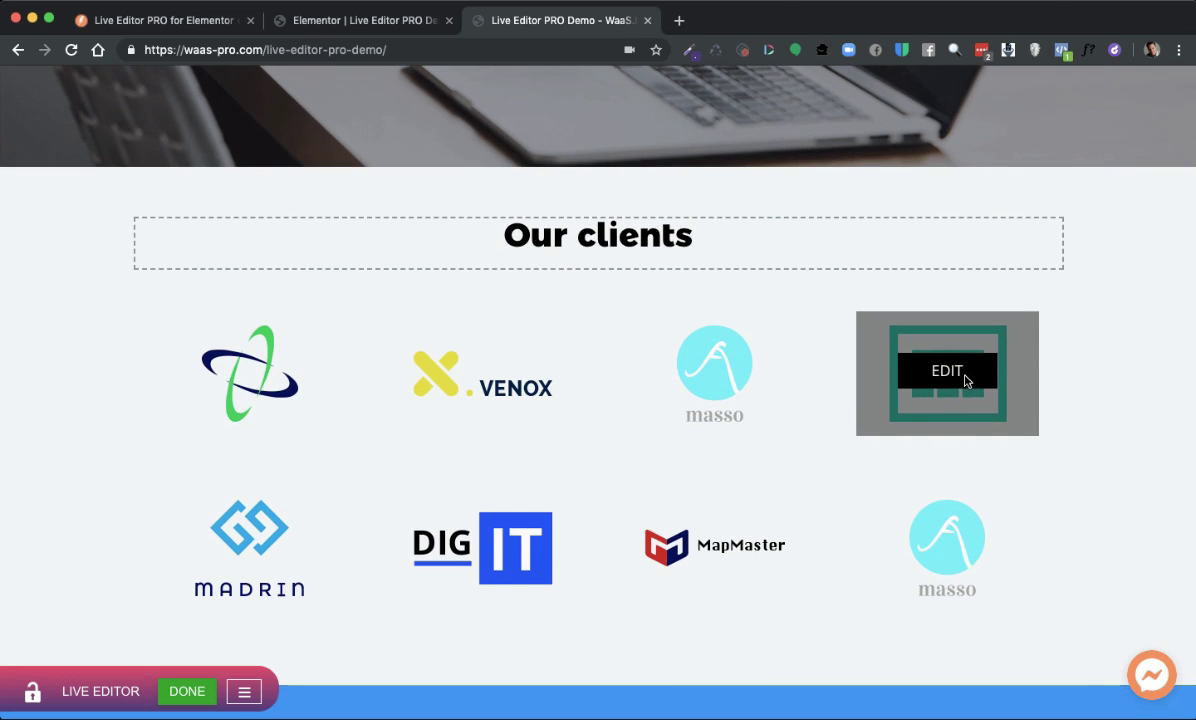
{"action": "left_click", "coordinate": [966, 381]}
{"action": "left_click", "coordinate": [700, 268]}
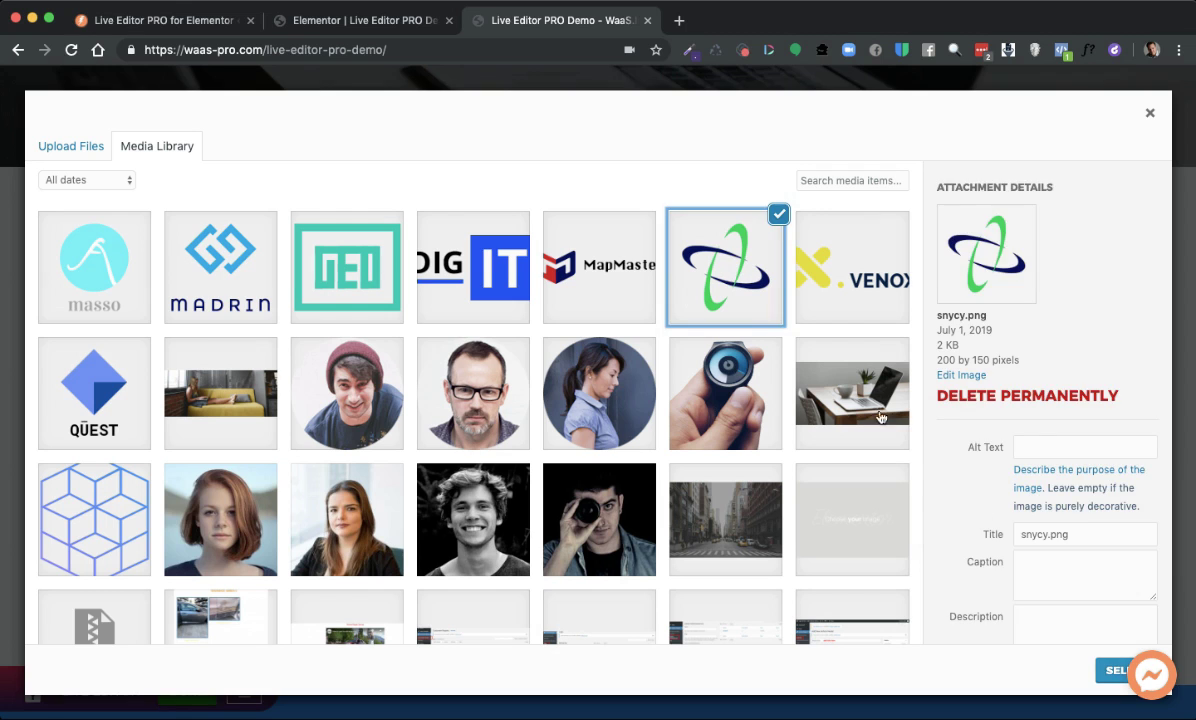
{"action": "left_click", "coordinate": [1104, 672]}
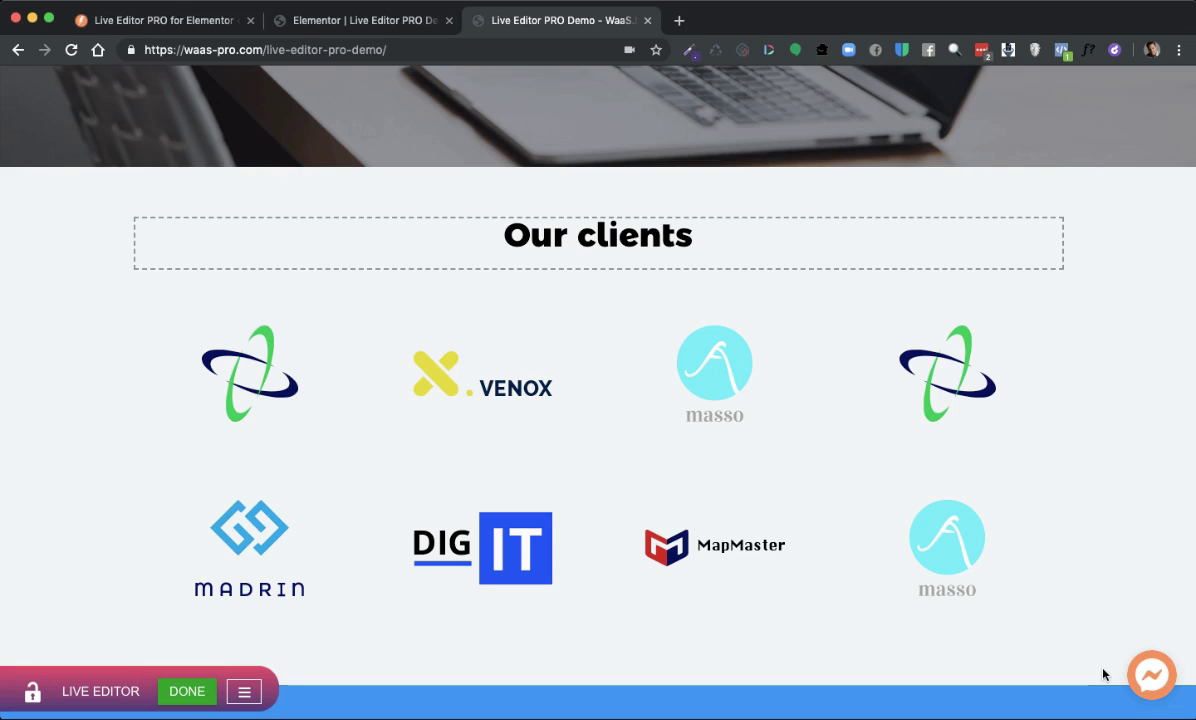
- Replace the first logo in the top client row with the MapMaster logo
{"action": "left_click", "coordinate": [252, 376]}
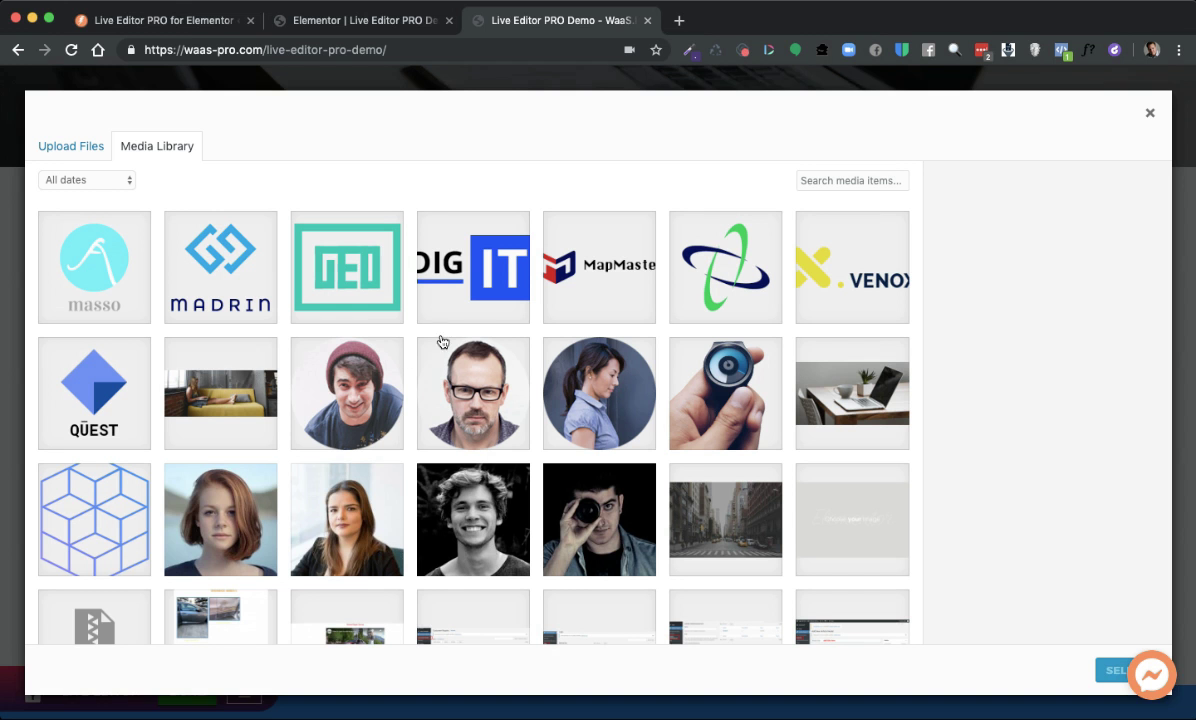
{"action": "left_click", "coordinate": [551, 273]}
{"action": "left_click", "coordinate": [1104, 672]}
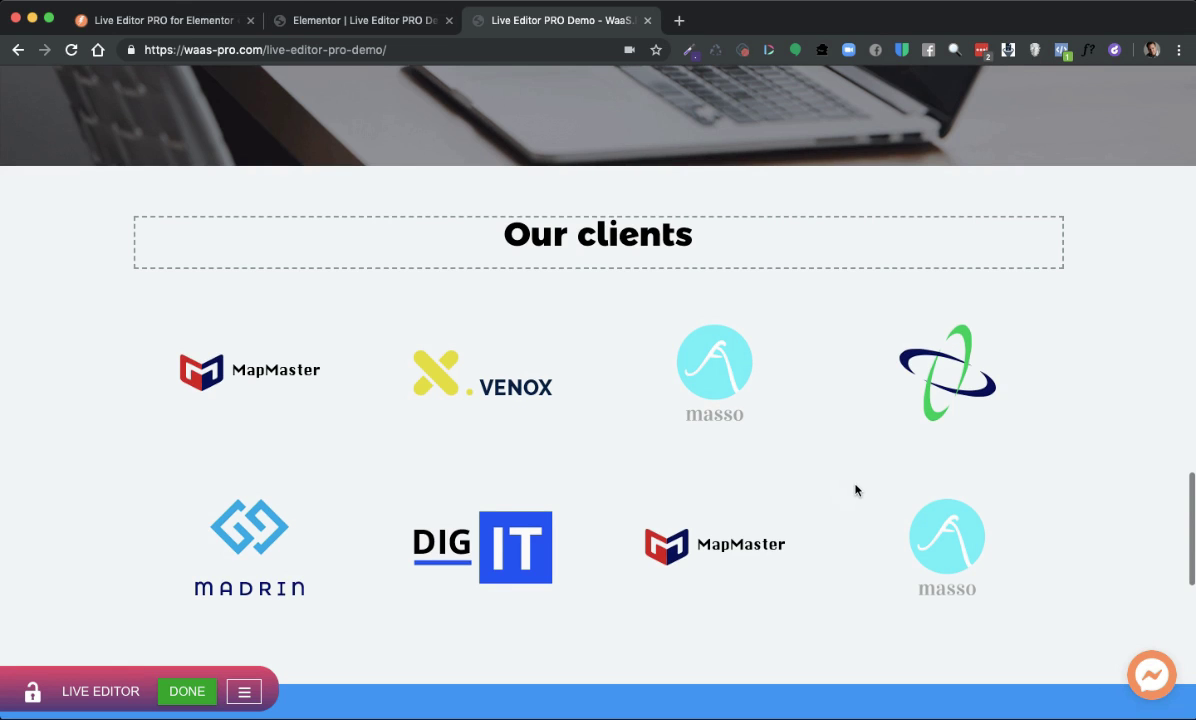
- Review the edited page from the footer area back up through the clients, testimonial, experts and Technology sections to the hero
{"action": "scroll", "coordinate": [855, 490], "scroll_direction": "down", "scroll_amount": 2}
{"action": "scroll", "coordinate": [855, 490], "scroll_direction": "down", "scroll_amount": 7}
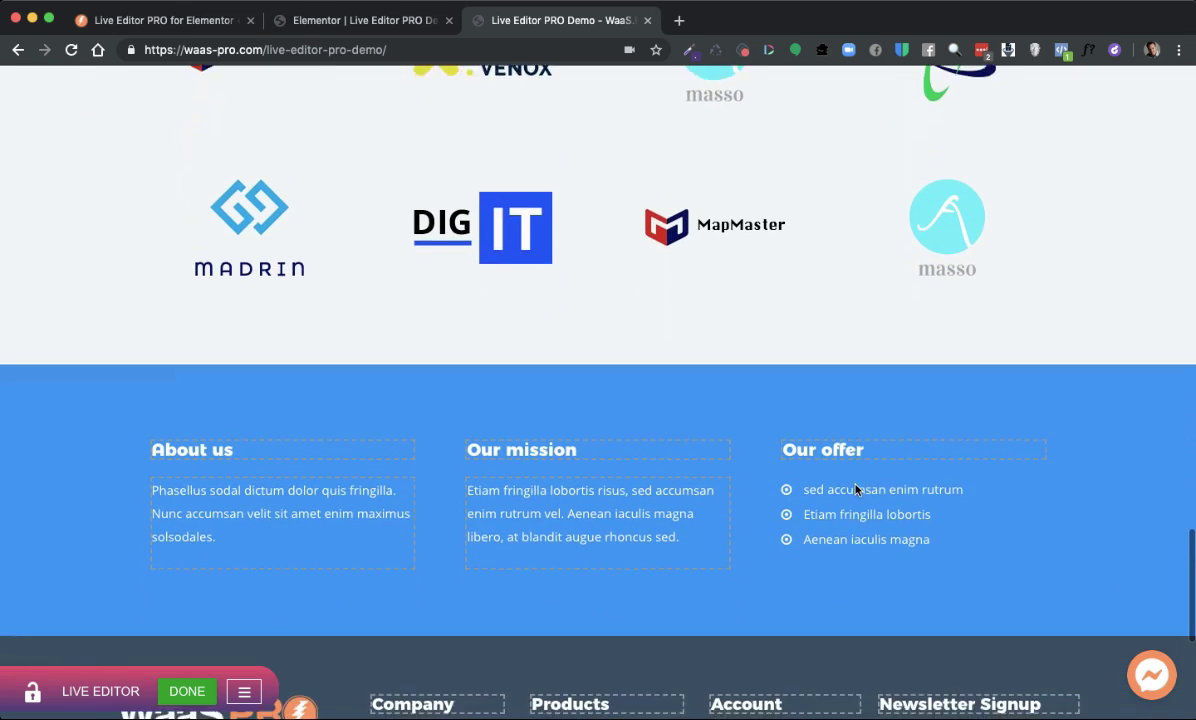
{"action": "scroll", "coordinate": [855, 490], "scroll_direction": "up", "scroll_amount": 15}
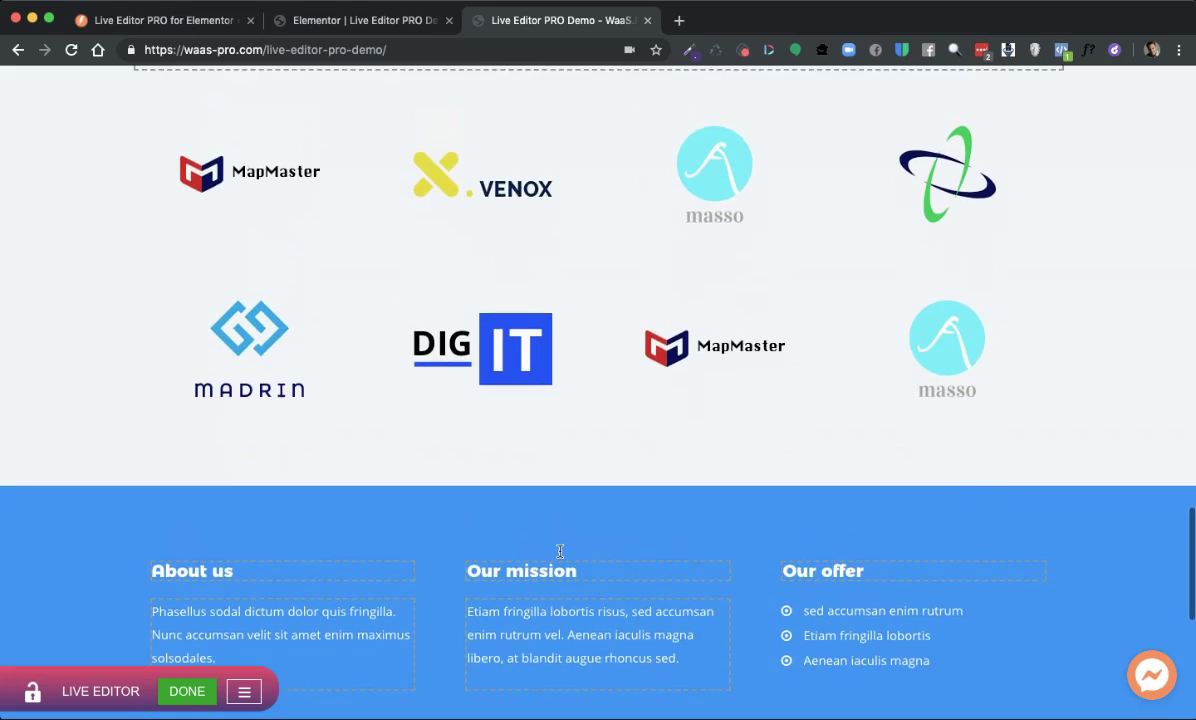
{"action": "scroll", "coordinate": [590, 546], "scroll_direction": "up", "scroll_amount": 17}
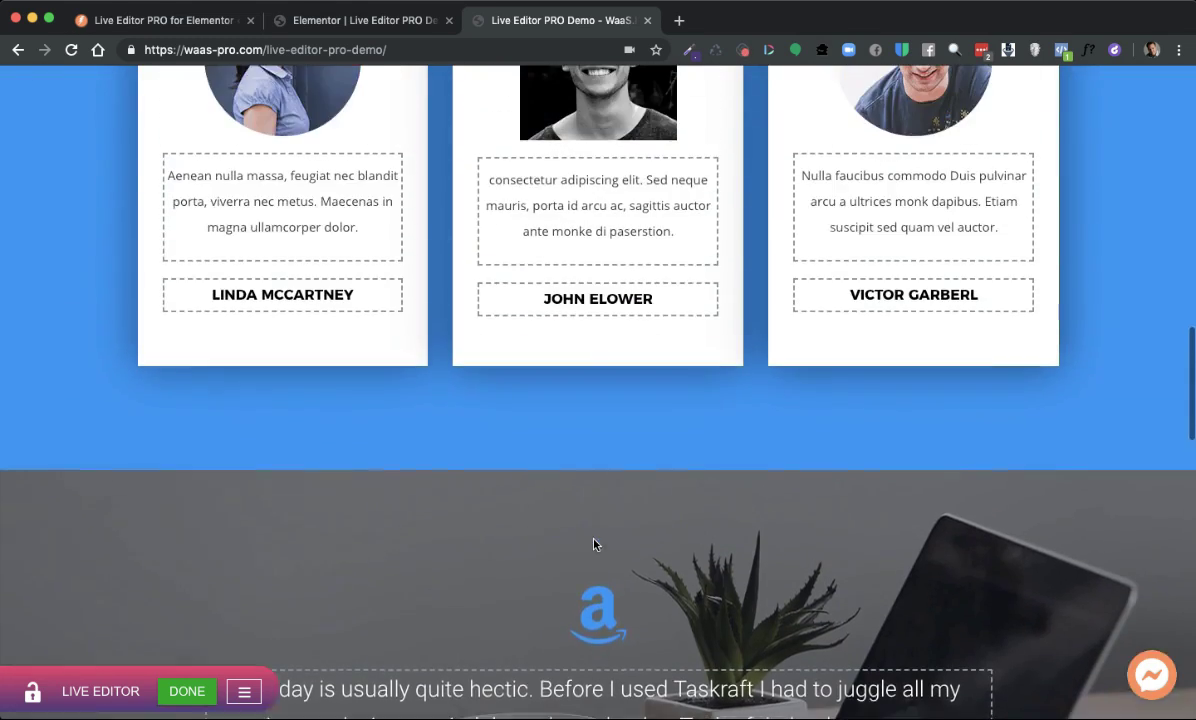
{"action": "scroll", "coordinate": [594, 539], "scroll_direction": "up", "scroll_amount": 10}
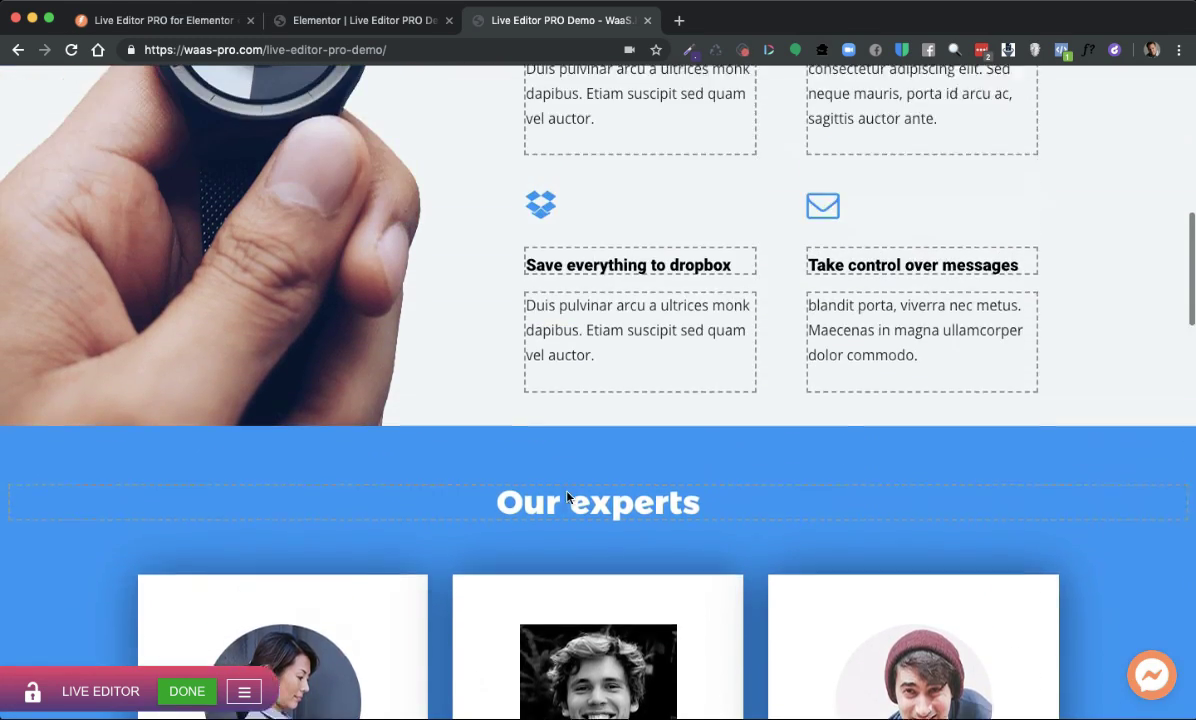
{"action": "scroll", "coordinate": [545, 493], "scroll_direction": "up", "scroll_amount": 2}
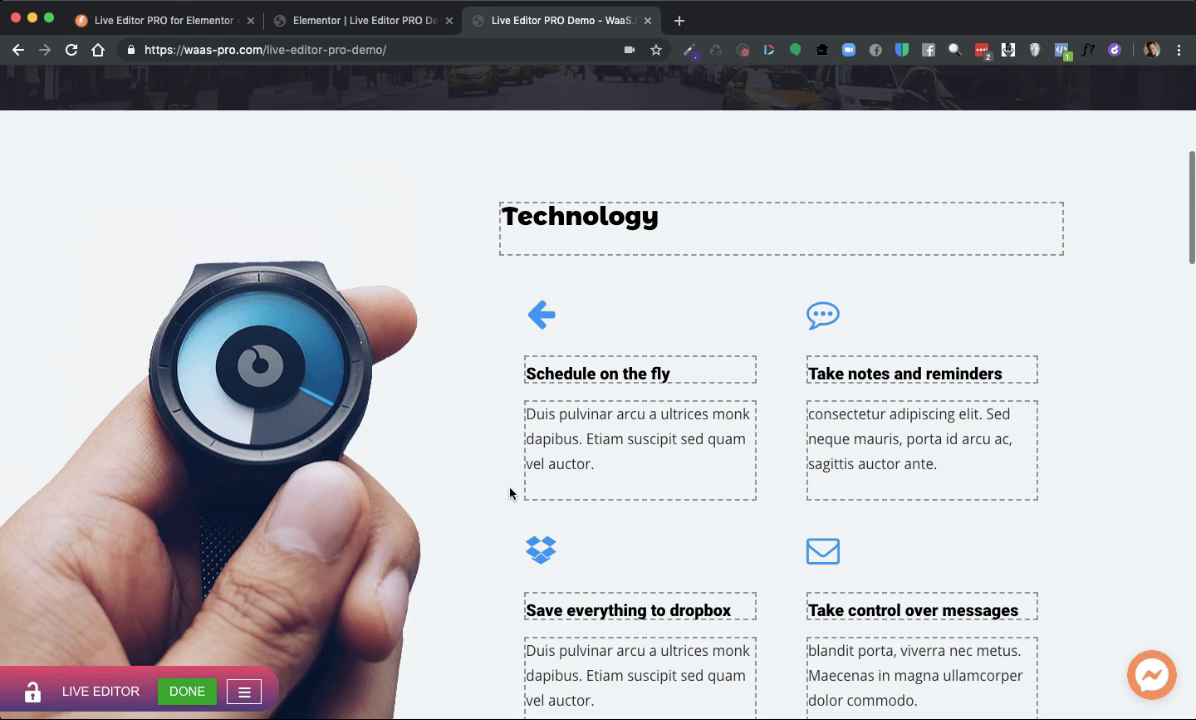
{"action": "scroll", "coordinate": [509, 493], "scroll_direction": "up", "scroll_amount": 3}
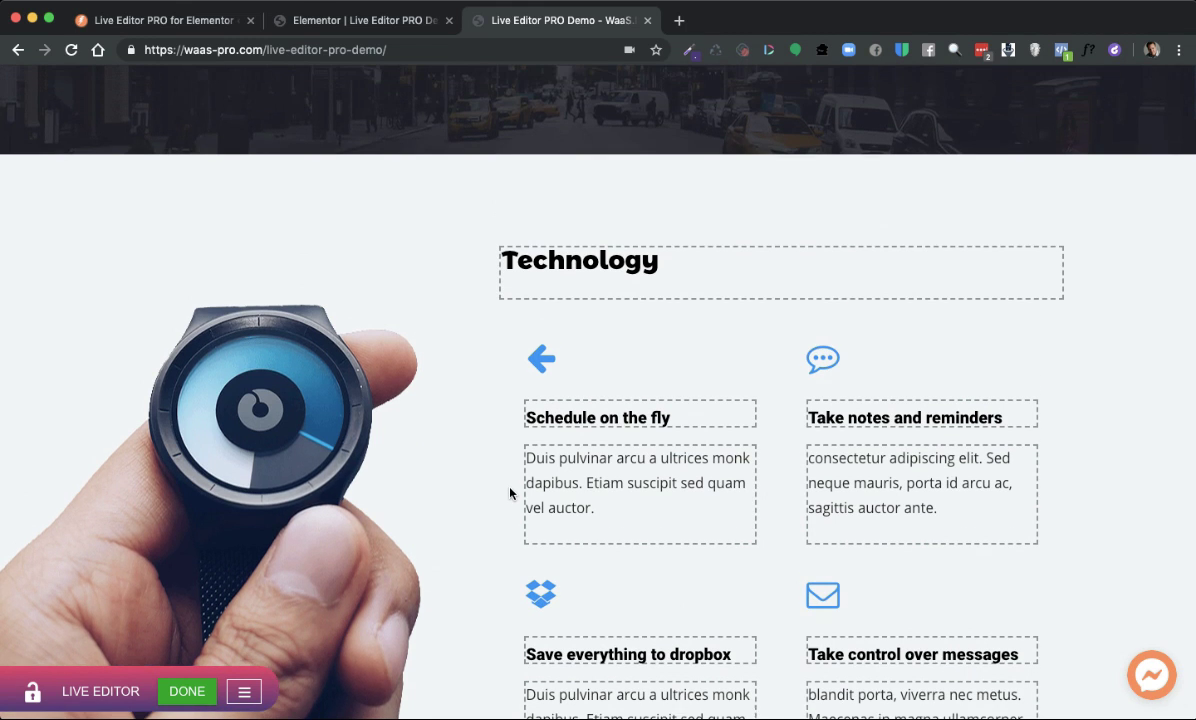
{"action": "scroll", "coordinate": [509, 493], "scroll_direction": "up", "scroll_amount": 3}
{"action": "scroll", "coordinate": [492, 489], "scroll_direction": "up", "scroll_amount": 1}
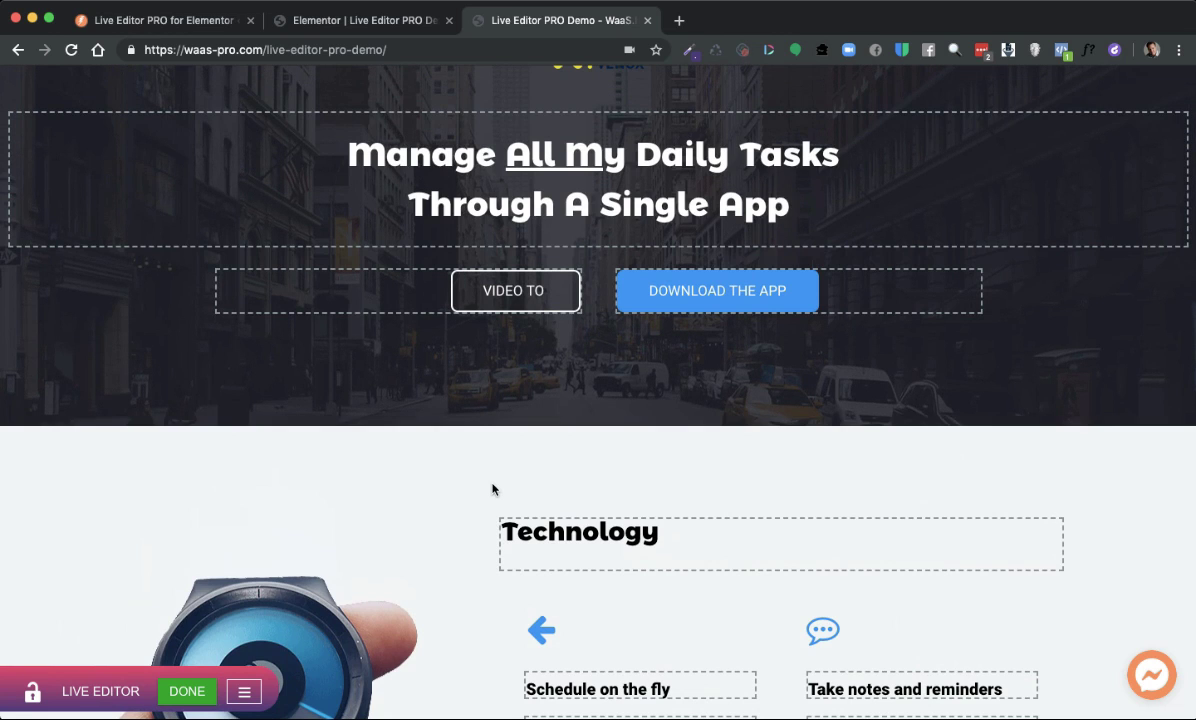
{"action": "scroll", "coordinate": [492, 489], "scroll_direction": "up", "scroll_amount": 3}
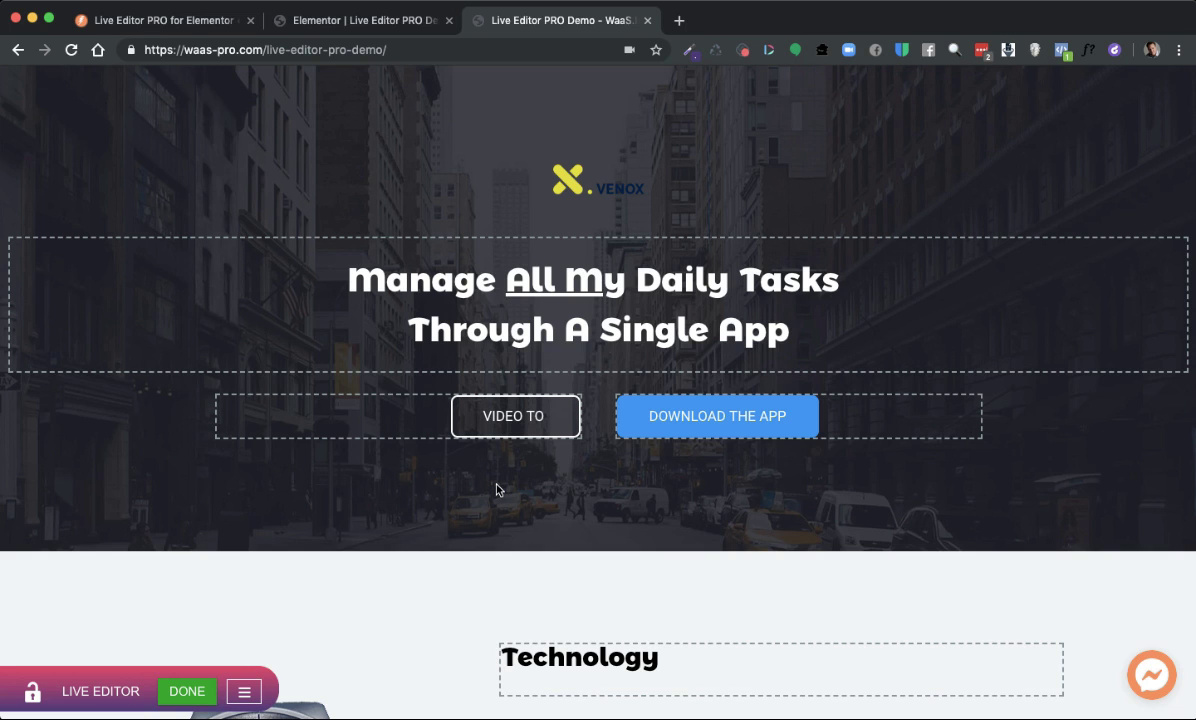
- In the Live Editor's Manage Roles settings, grant Total Access to the Editor and Subscriber roles
{"action": "scroll", "coordinate": [557, 507], "scroll_direction": "down", "scroll_amount": 1}
{"action": "scroll", "coordinate": [557, 510], "scroll_direction": "down", "scroll_amount": 3}
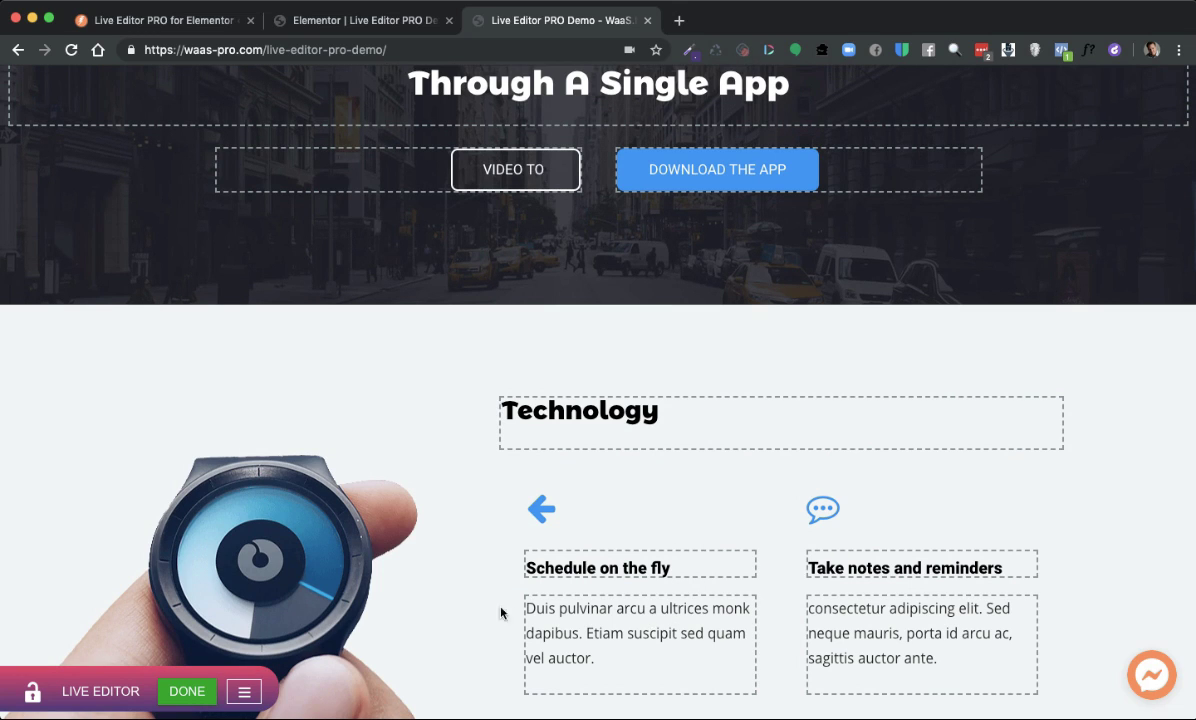
{"action": "left_click", "coordinate": [244, 694]}
{"action": "scroll", "coordinate": [216, 567], "scroll_direction": "down", "scroll_amount": 1}
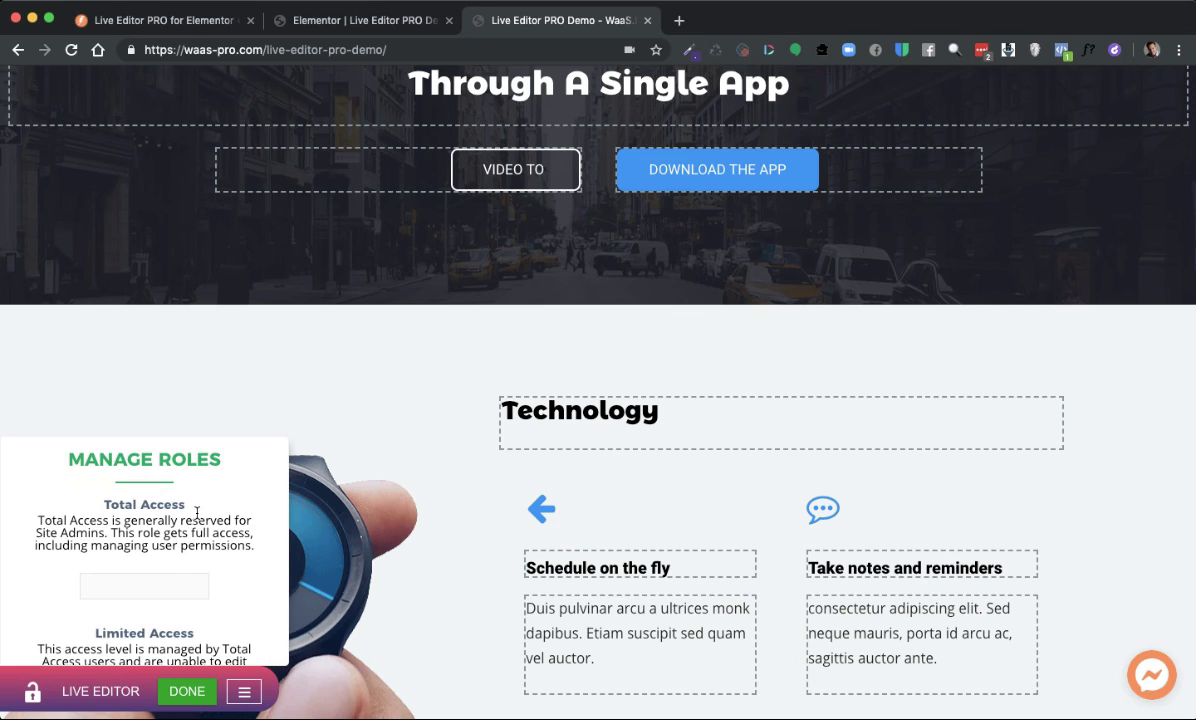
{"action": "left_click", "coordinate": [145, 584]}
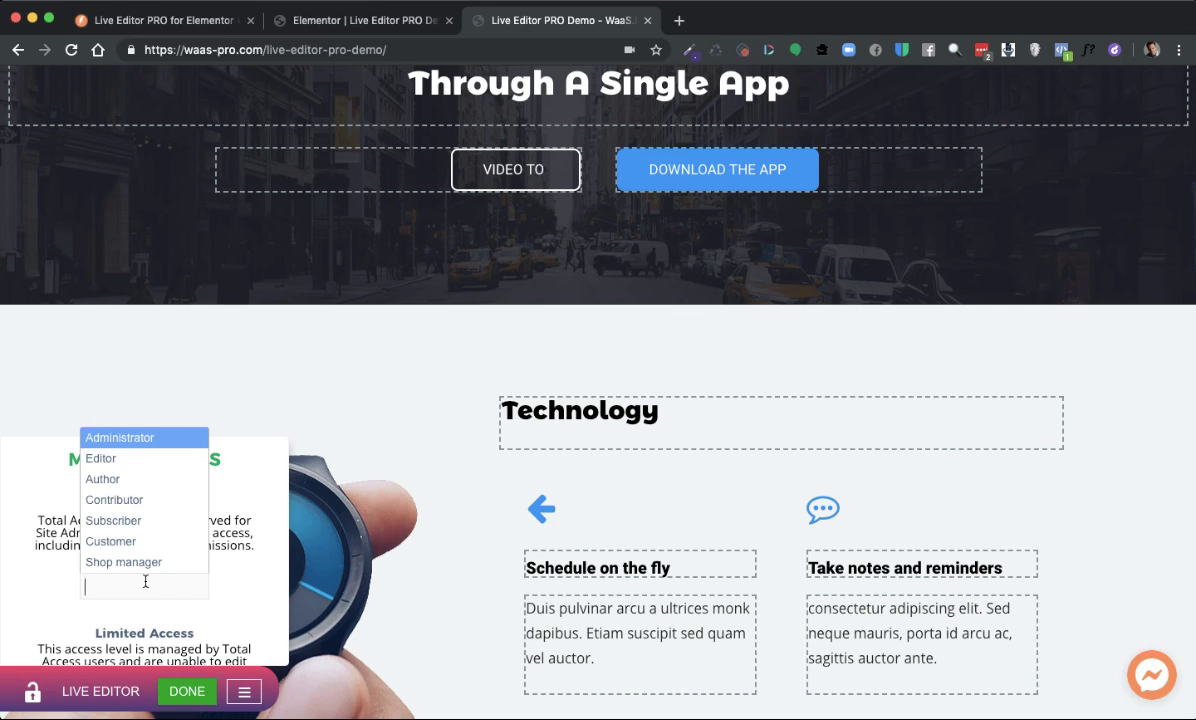
{"action": "left_click", "coordinate": [121, 458]}
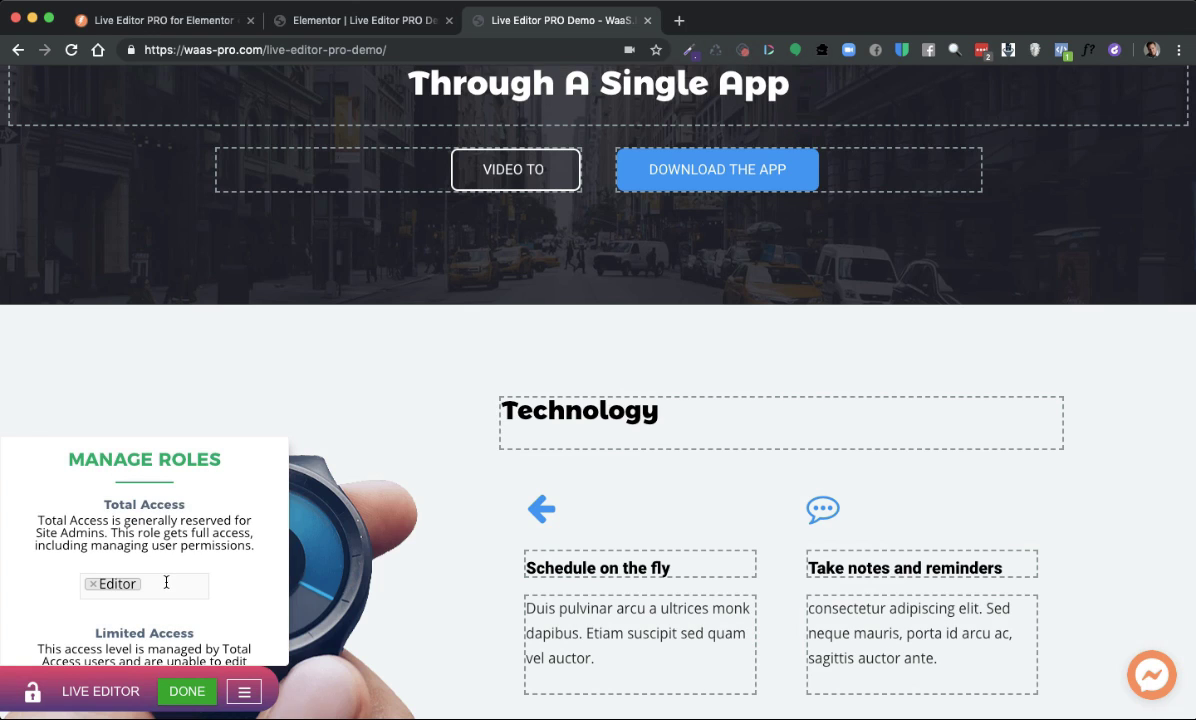
{"action": "left_click", "coordinate": [160, 585]}
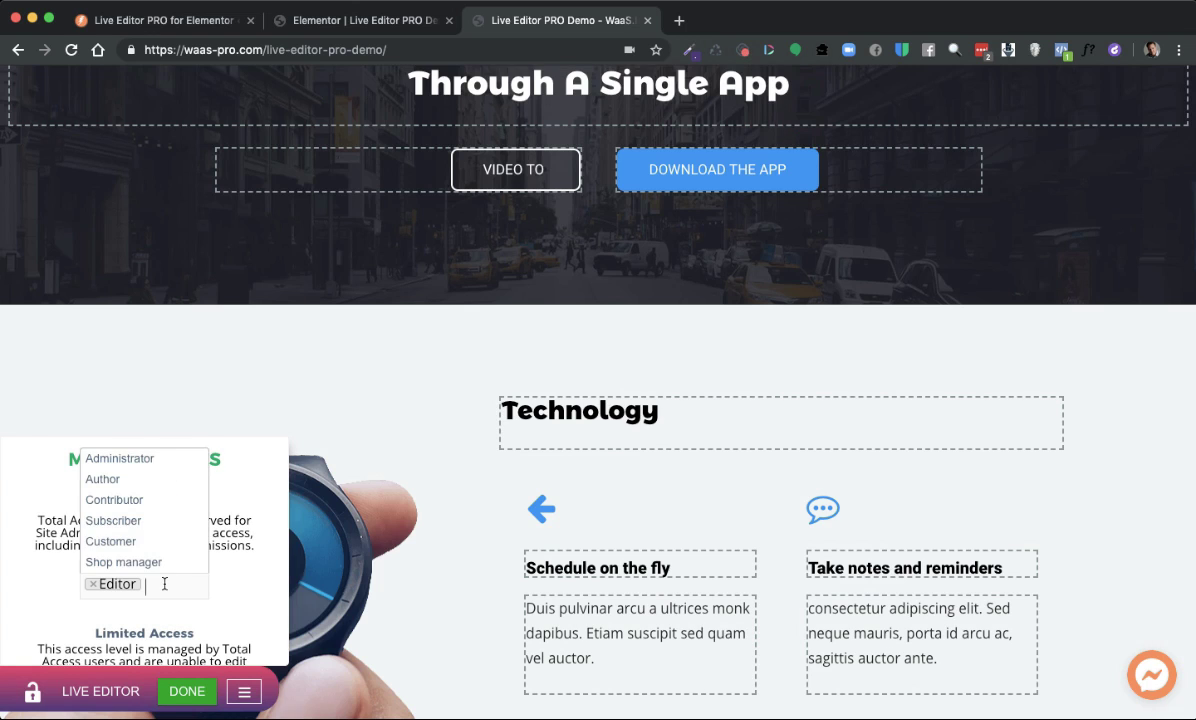
{"action": "left_click", "coordinate": [115, 521]}
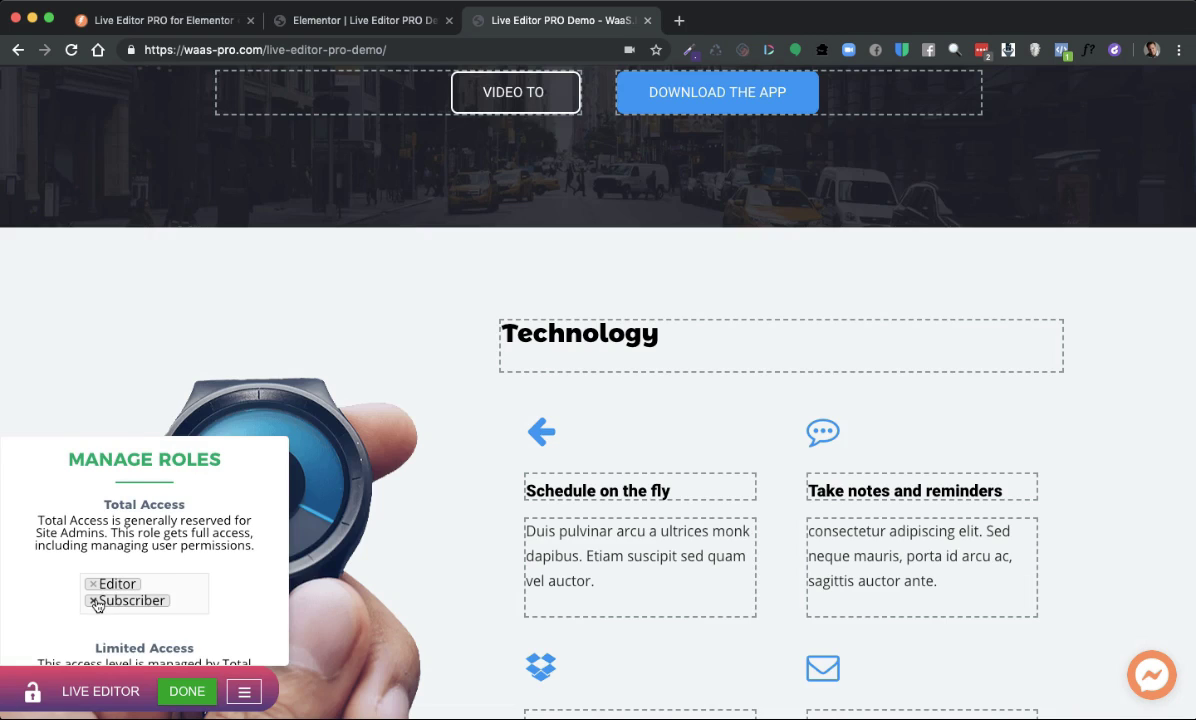
- Remove the Subscriber and Editor roles from Total Access and review the Limited Access and page-only access options
{"action": "left_click", "coordinate": [93, 600]}
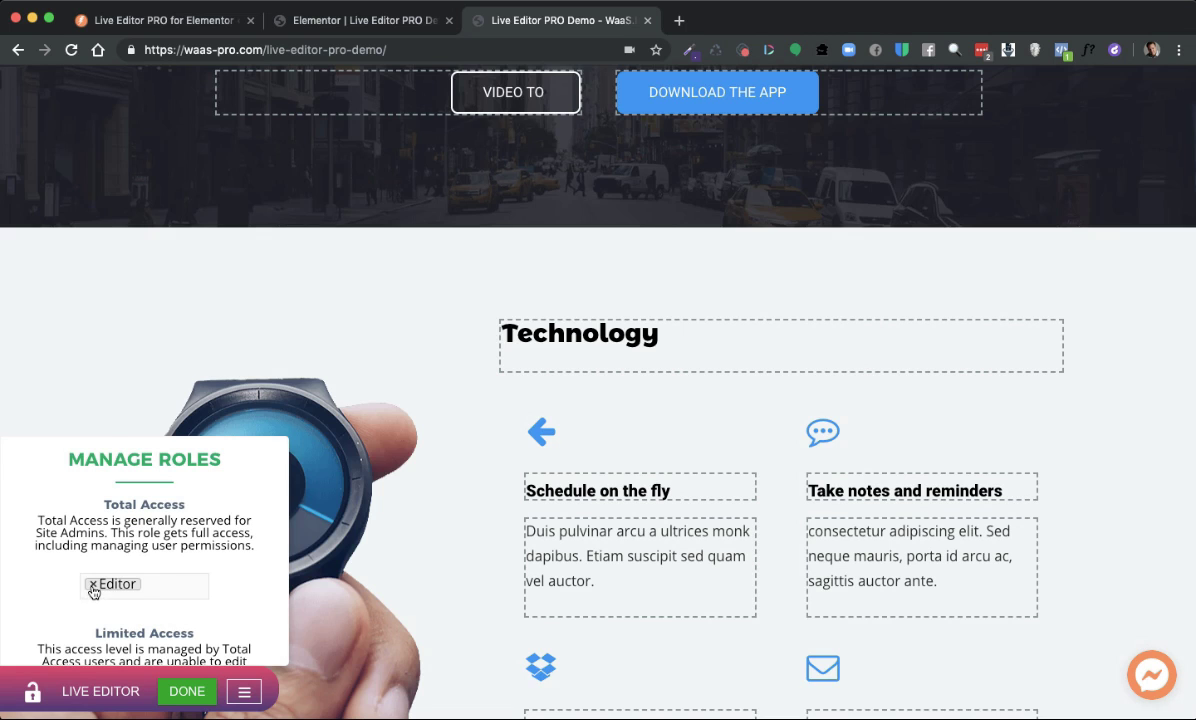
{"action": "left_click", "coordinate": [92, 586]}
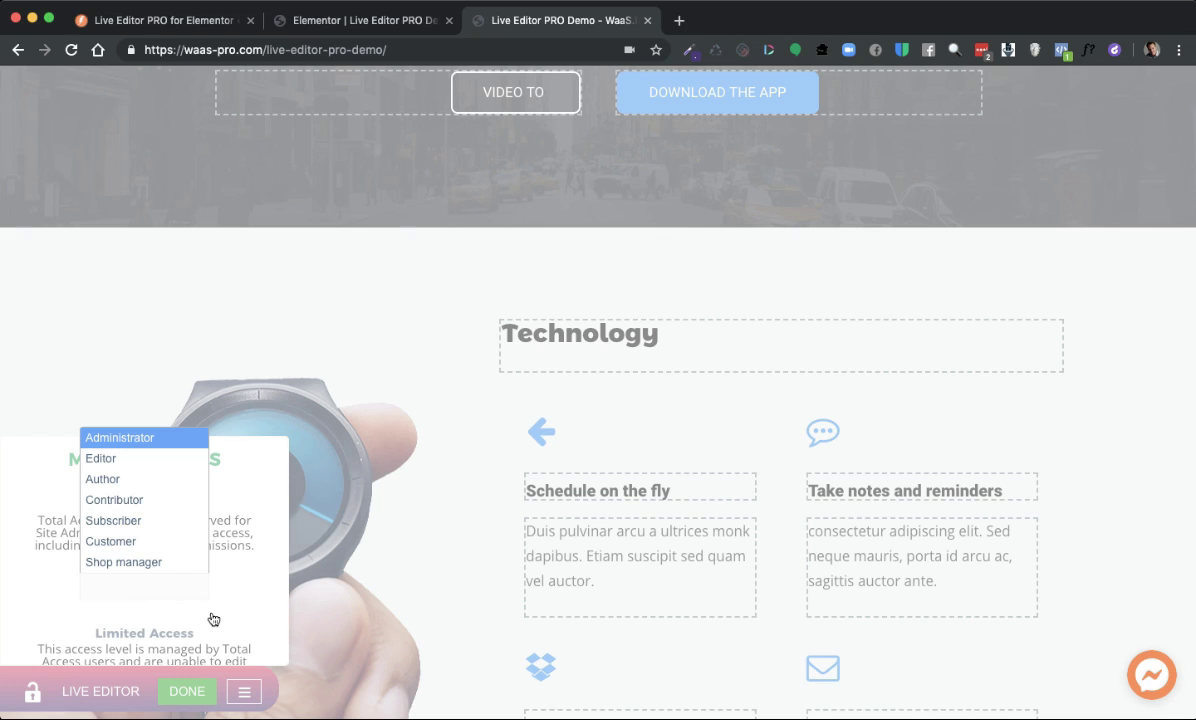
{"action": "left_click", "coordinate": [256, 570]}
{"action": "scroll", "coordinate": [256, 575], "scroll_direction": "down", "scroll_amount": 3}
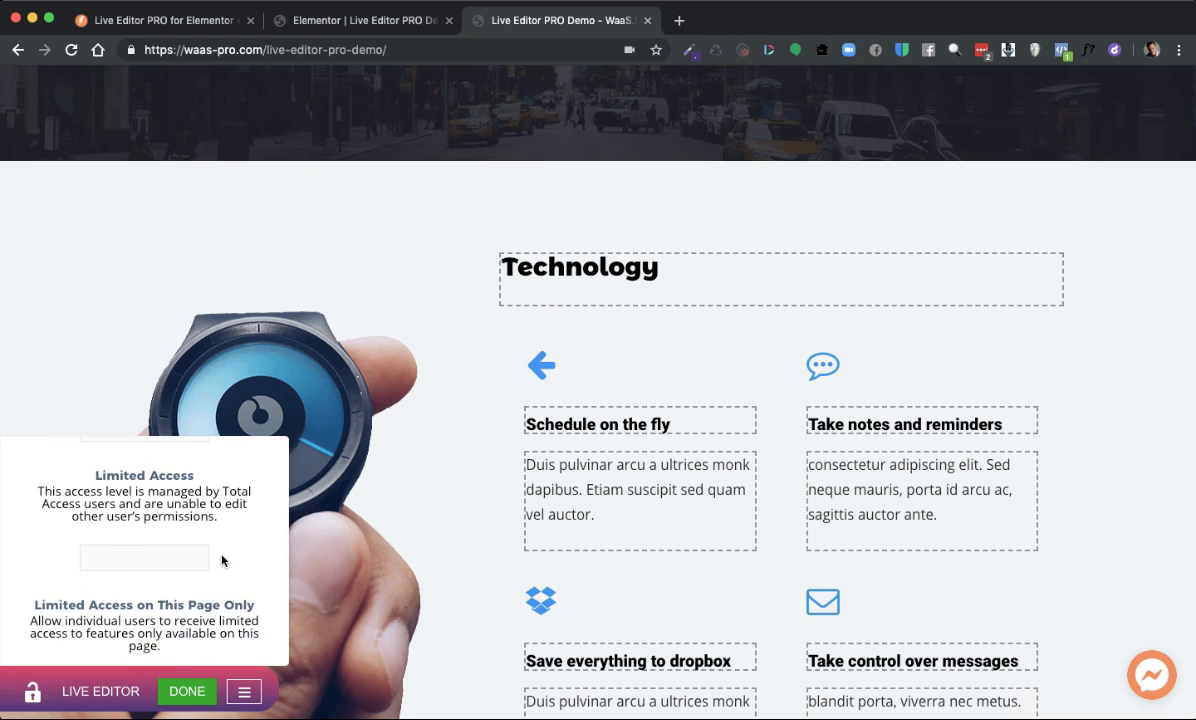
{"action": "scroll", "coordinate": [150, 565], "scroll_direction": "down", "scroll_amount": 1}
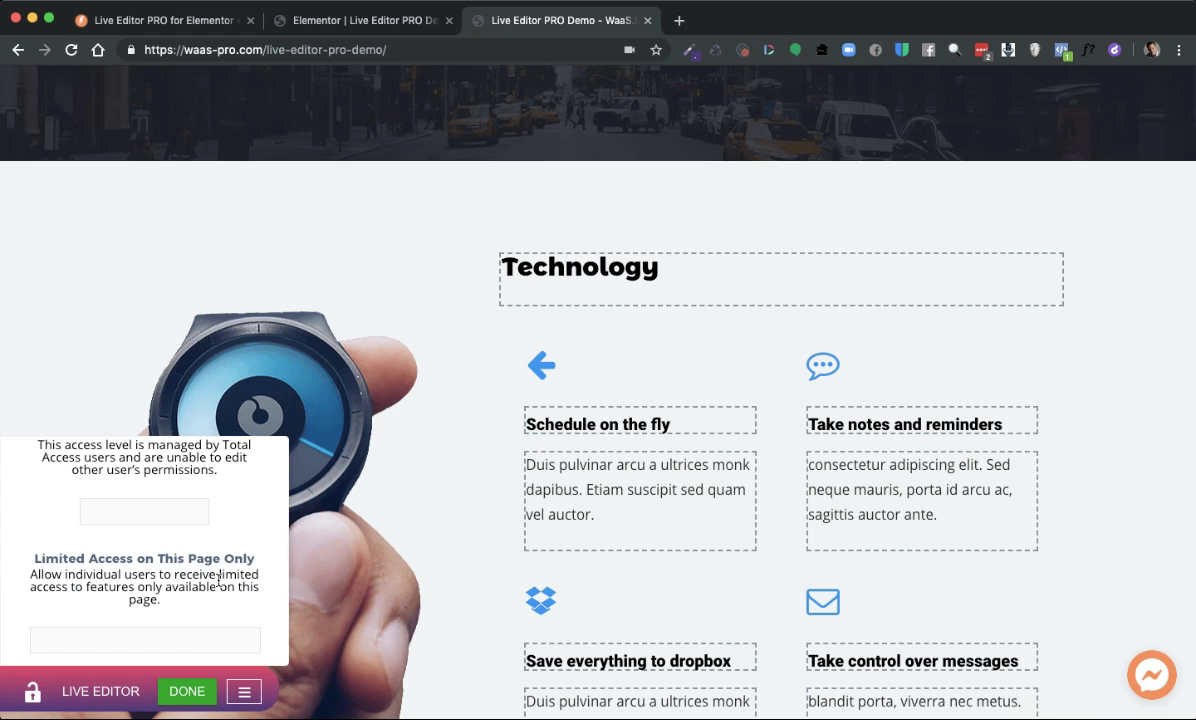
- Close the role settings and lock the testimonial quote text above the "Our clients" section against editing
{"action": "scroll", "coordinate": [473, 594], "scroll_direction": "down", "scroll_amount": 7}
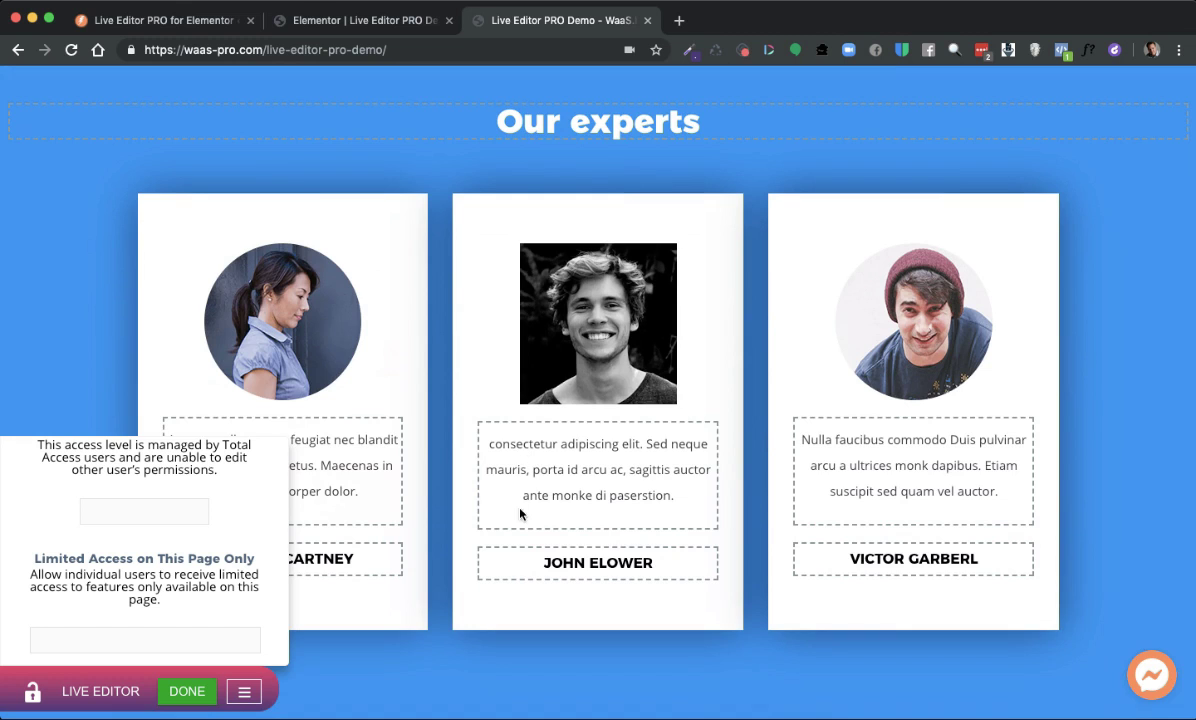
{"action": "scroll", "coordinate": [519, 513], "scroll_direction": "down", "scroll_amount": 7}
{"action": "scroll", "coordinate": [528, 503], "scroll_direction": "up", "scroll_amount": 1}
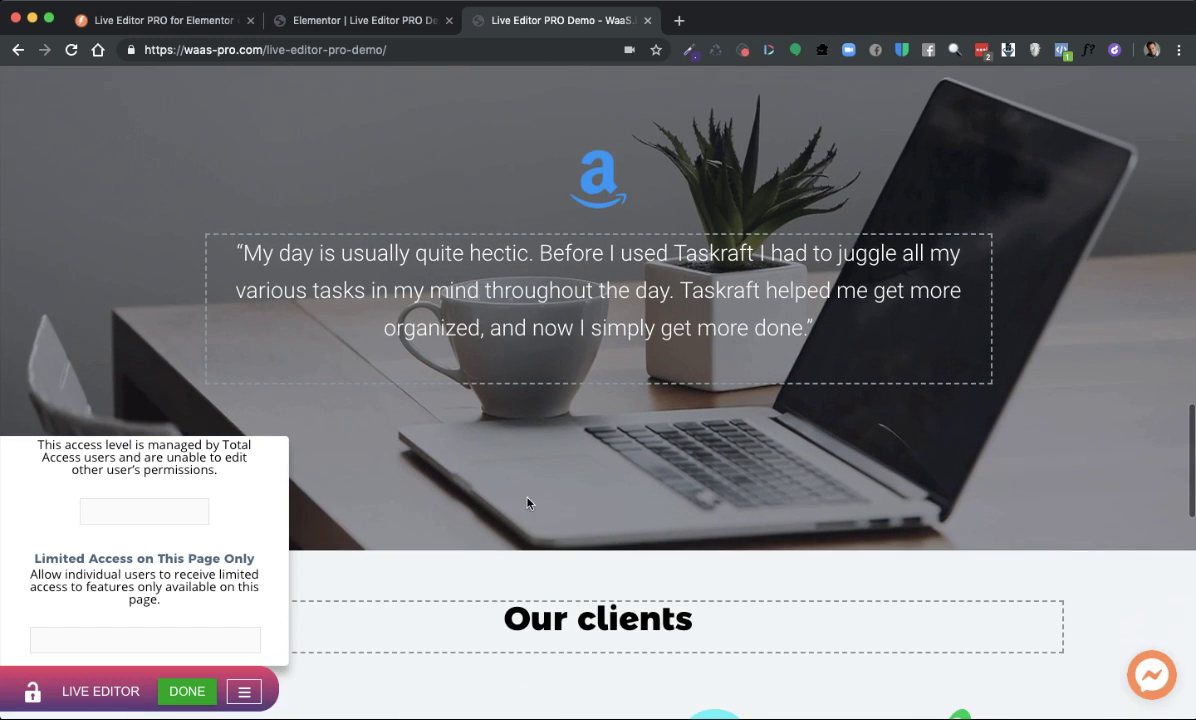
{"action": "left_click", "coordinate": [551, 304]}
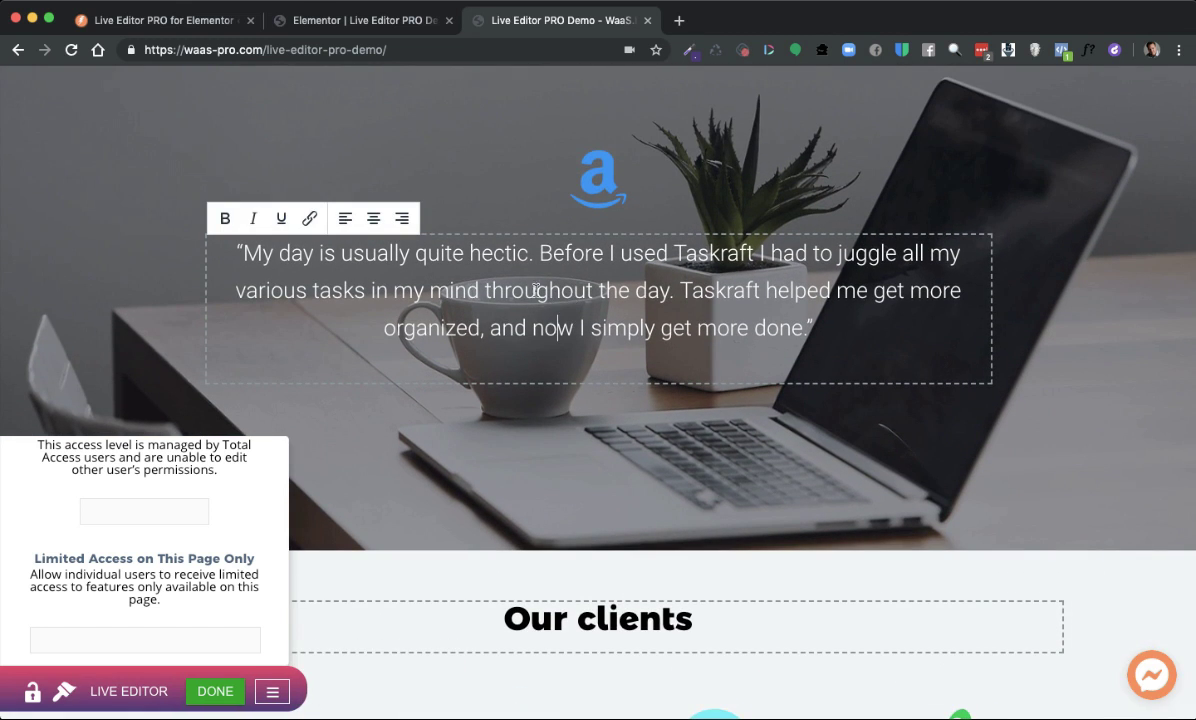
{"action": "left_click", "coordinate": [271, 691]}
{"action": "left_click", "coordinate": [502, 330]}
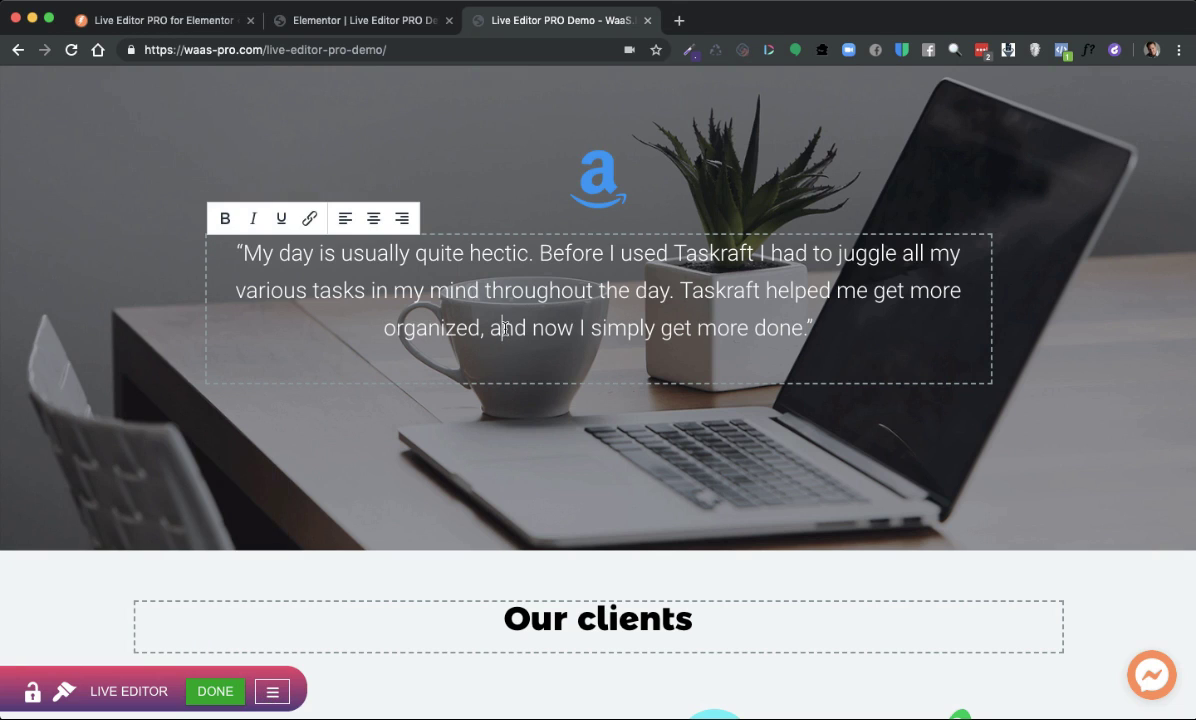
{"action": "left_click", "coordinate": [33, 697]}
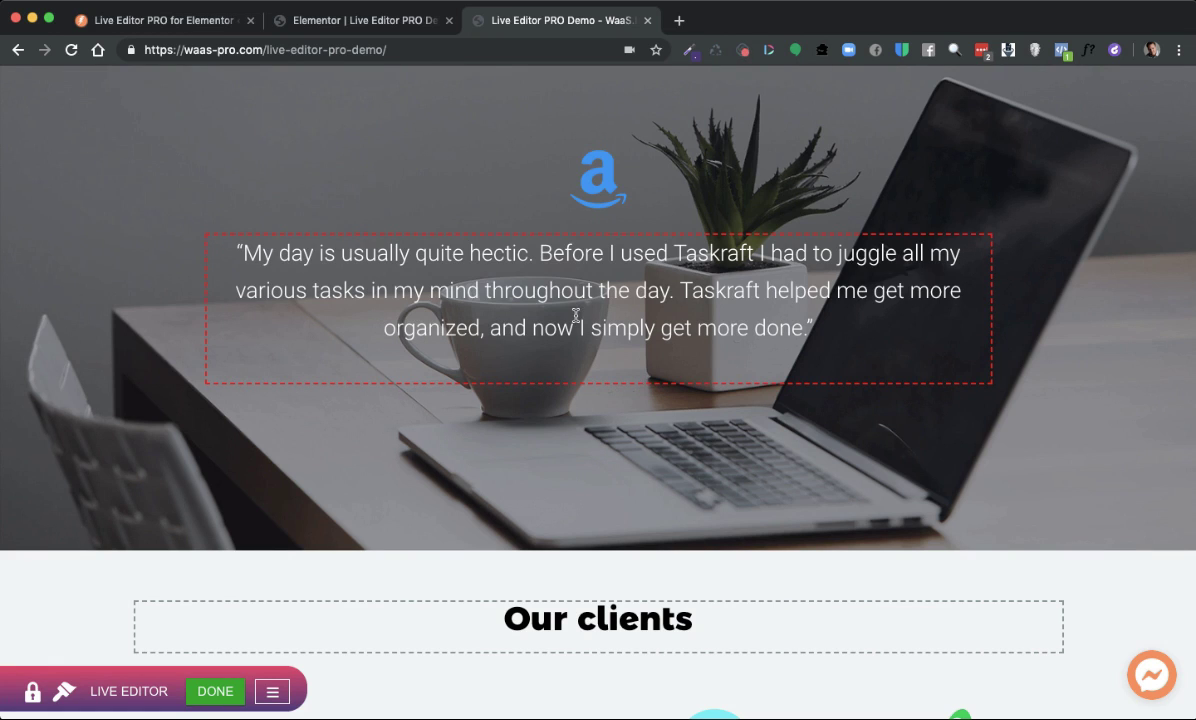
- Check the "Limited Access on This Page Only" option, unlock the testimonial quote text again, and close the role settings
{"action": "left_click", "coordinate": [272, 691]}
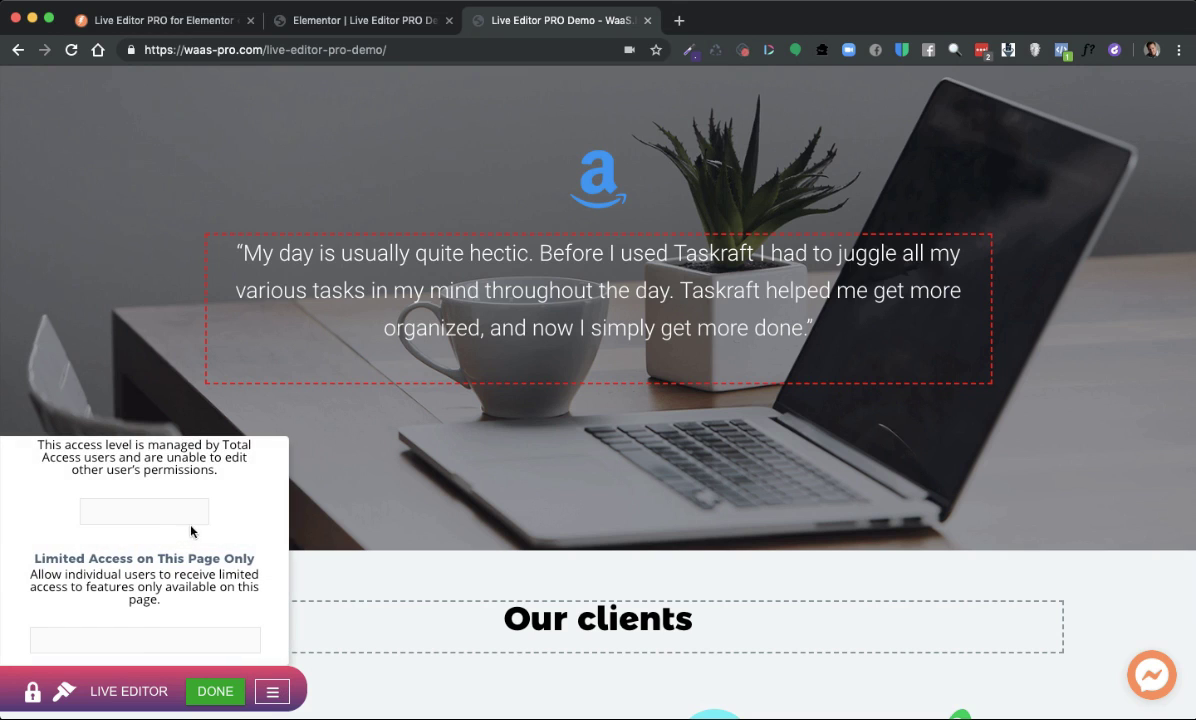
{"action": "scroll", "coordinate": [171, 519], "scroll_direction": "down", "scroll_amount": 1}
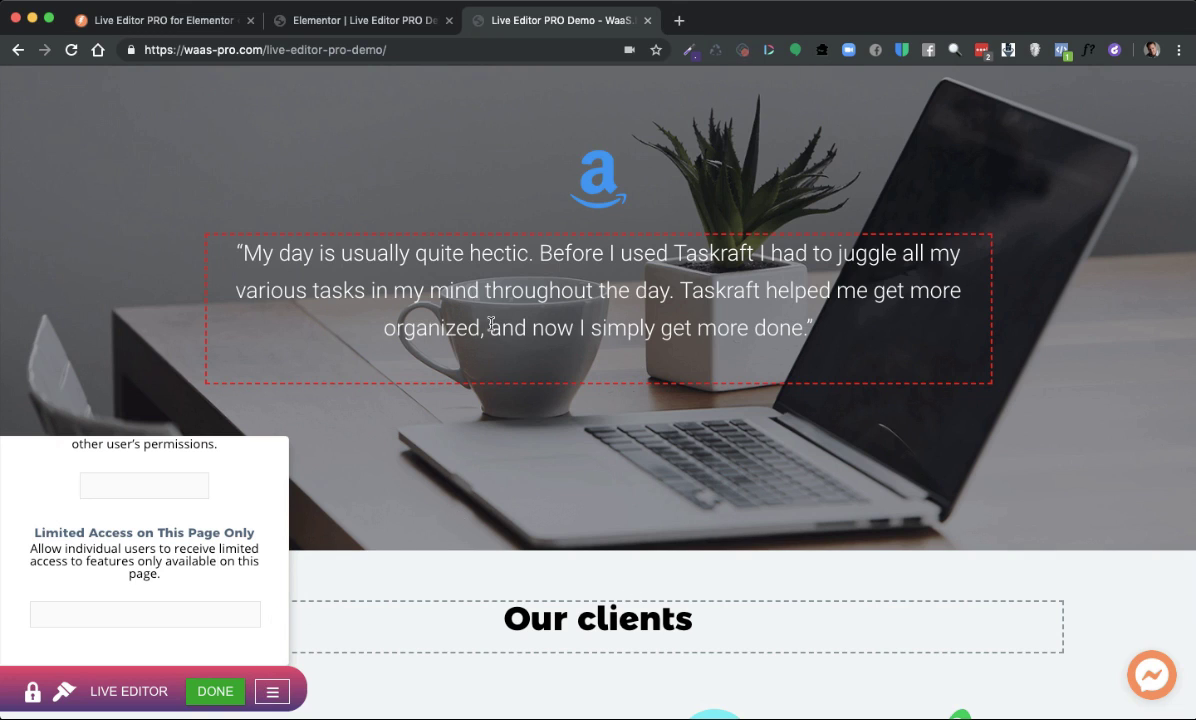
{"action": "left_click", "coordinate": [456, 324]}
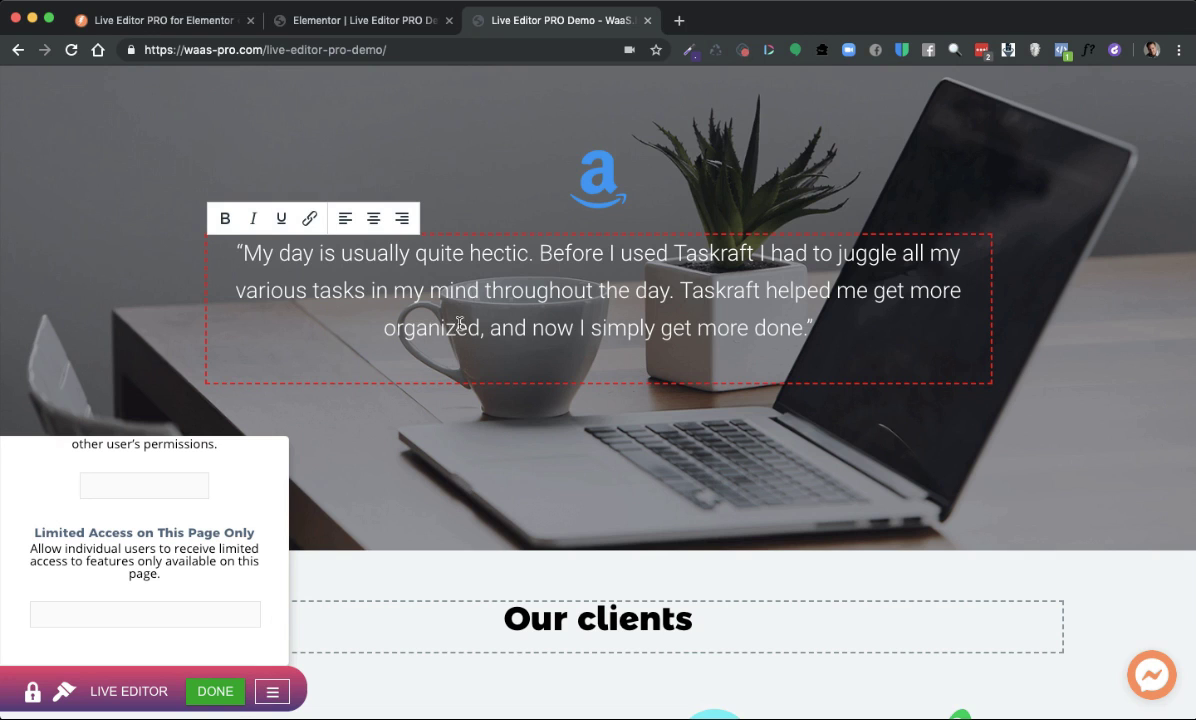
{"action": "left_click", "coordinate": [36, 678]}
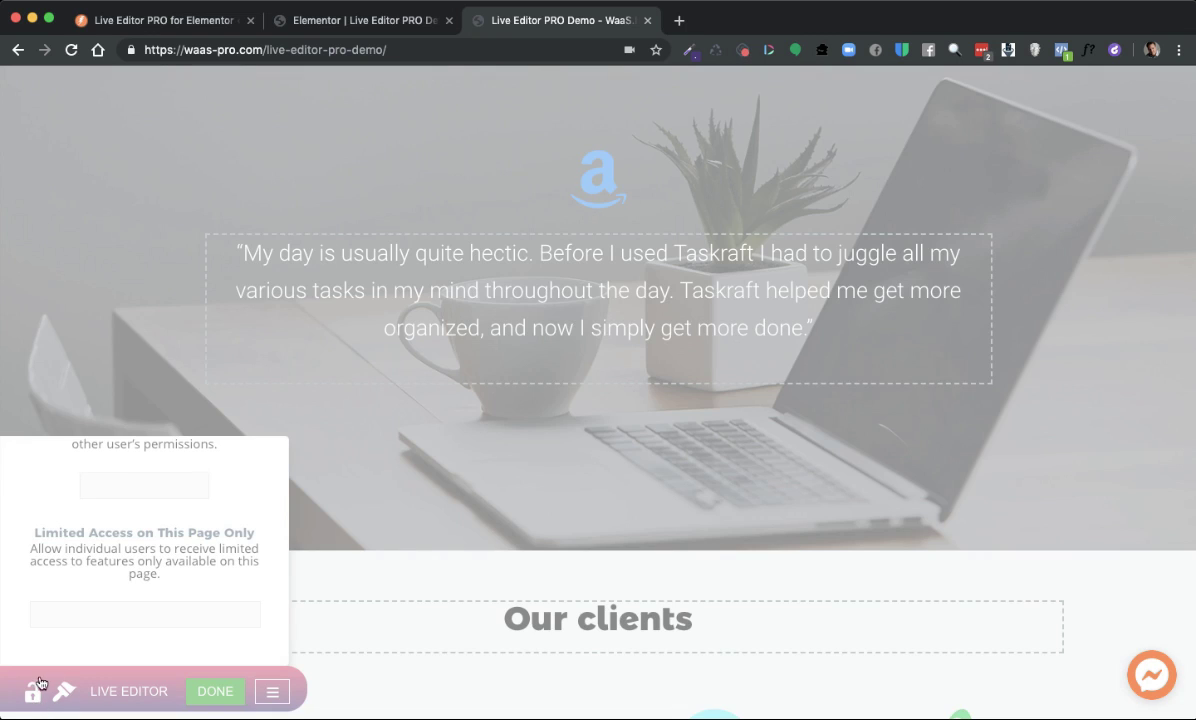
{"action": "left_click", "coordinate": [33, 690]}
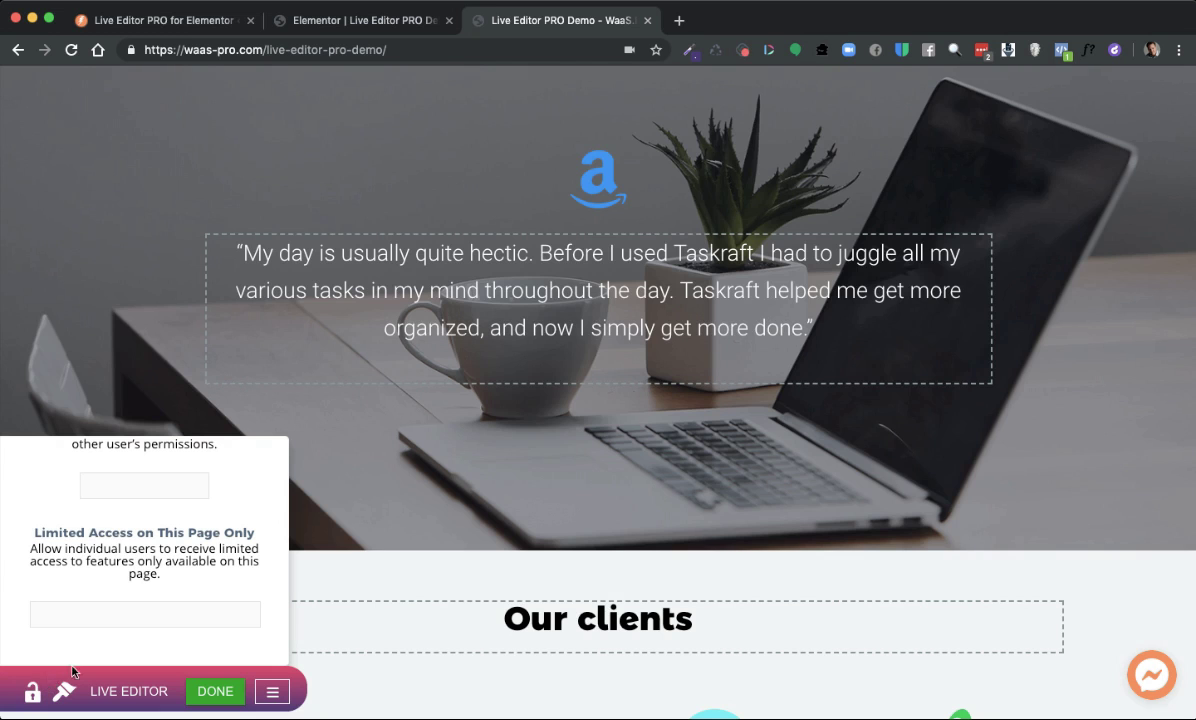
{"action": "left_click", "coordinate": [272, 691]}
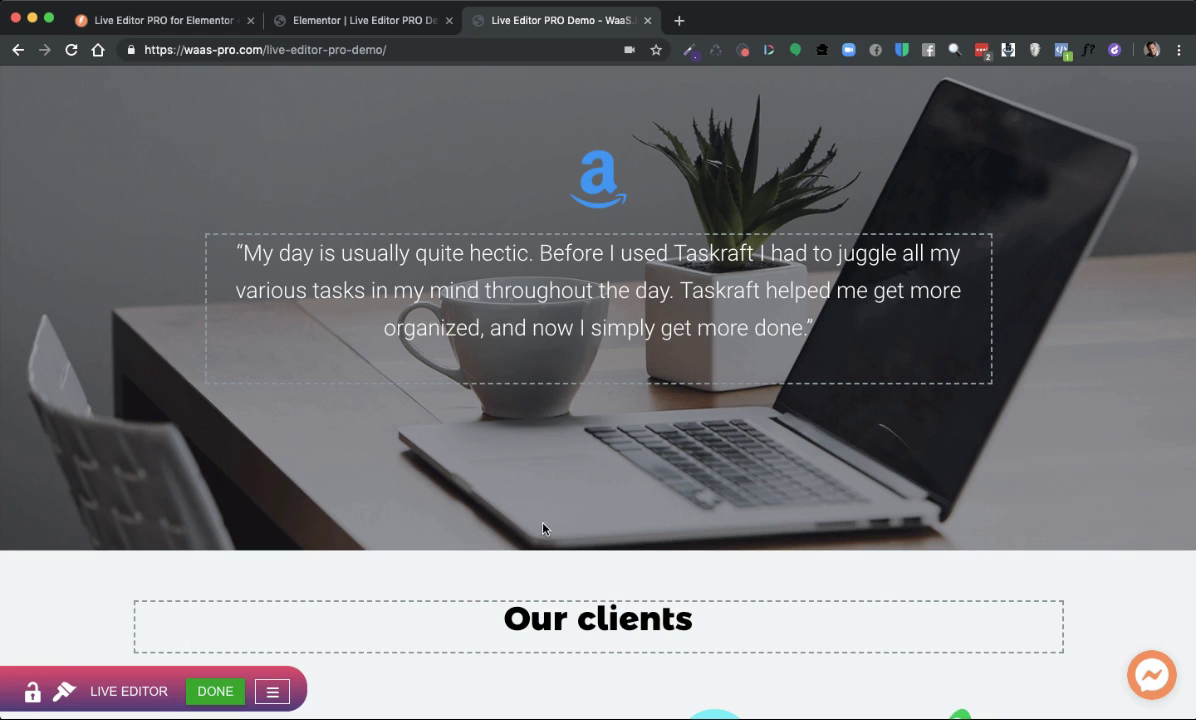
- Finish live editing by publishing the changes, and review the published page from the testimonial up to the hero
{"action": "left_click", "coordinate": [214, 691]}
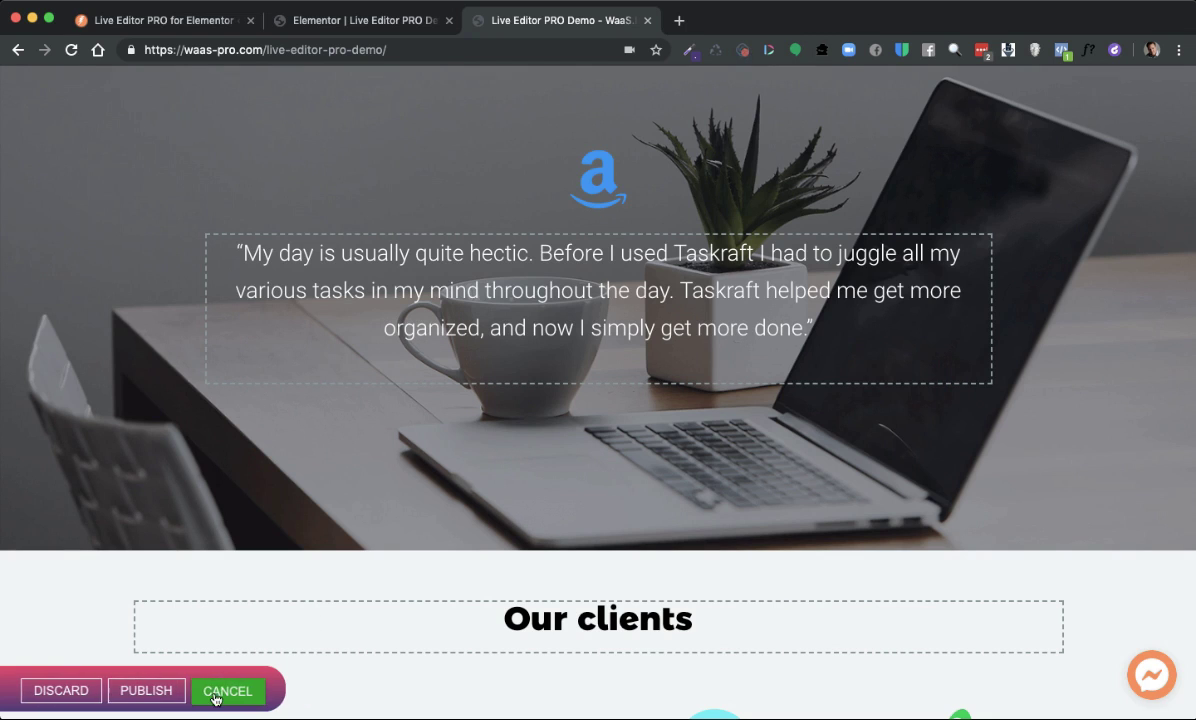
{"action": "left_click", "coordinate": [142, 692]}
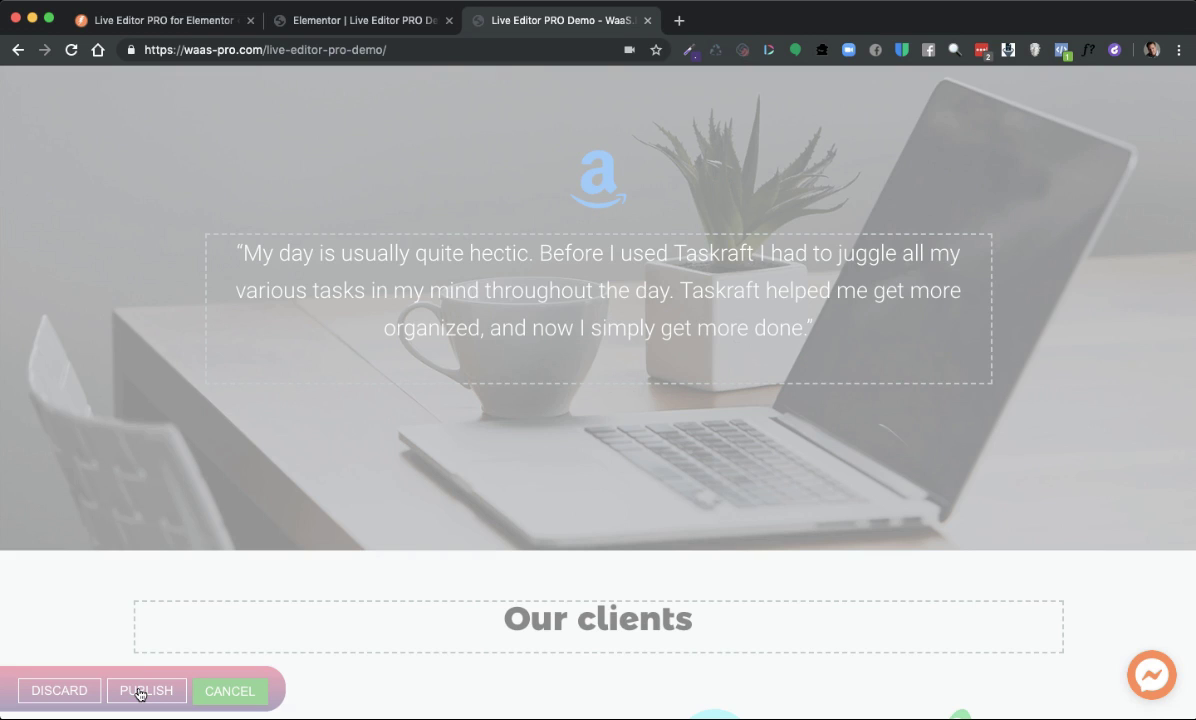
{"action": "scroll", "coordinate": [574, 531], "scroll_direction": "up", "scroll_amount": 5}
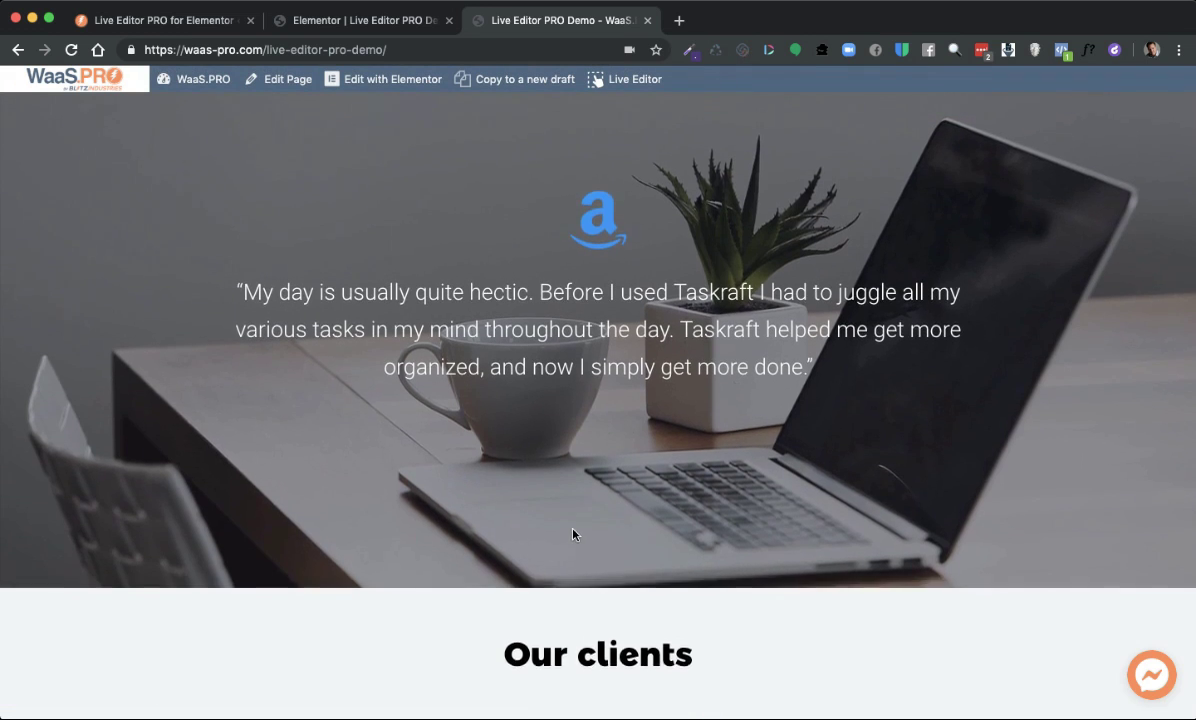
{"action": "scroll", "coordinate": [592, 356], "scroll_direction": "up", "scroll_amount": 4}
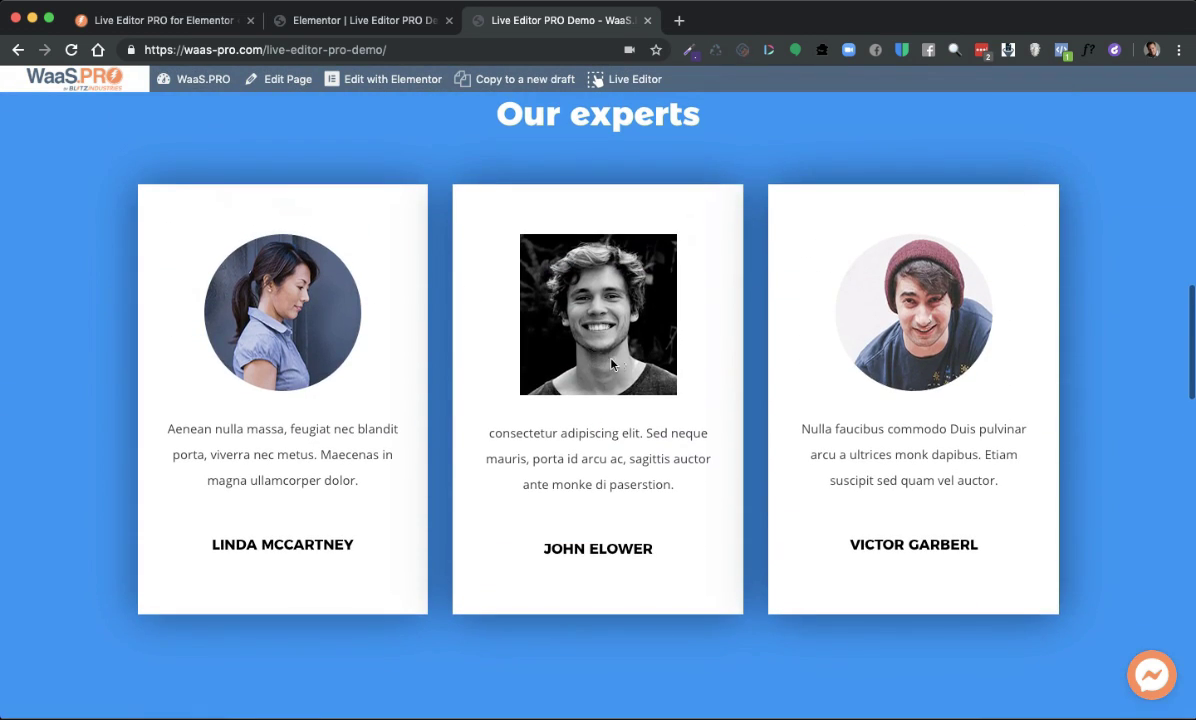
{"action": "scroll", "coordinate": [606, 380], "scroll_direction": "up", "scroll_amount": 8}
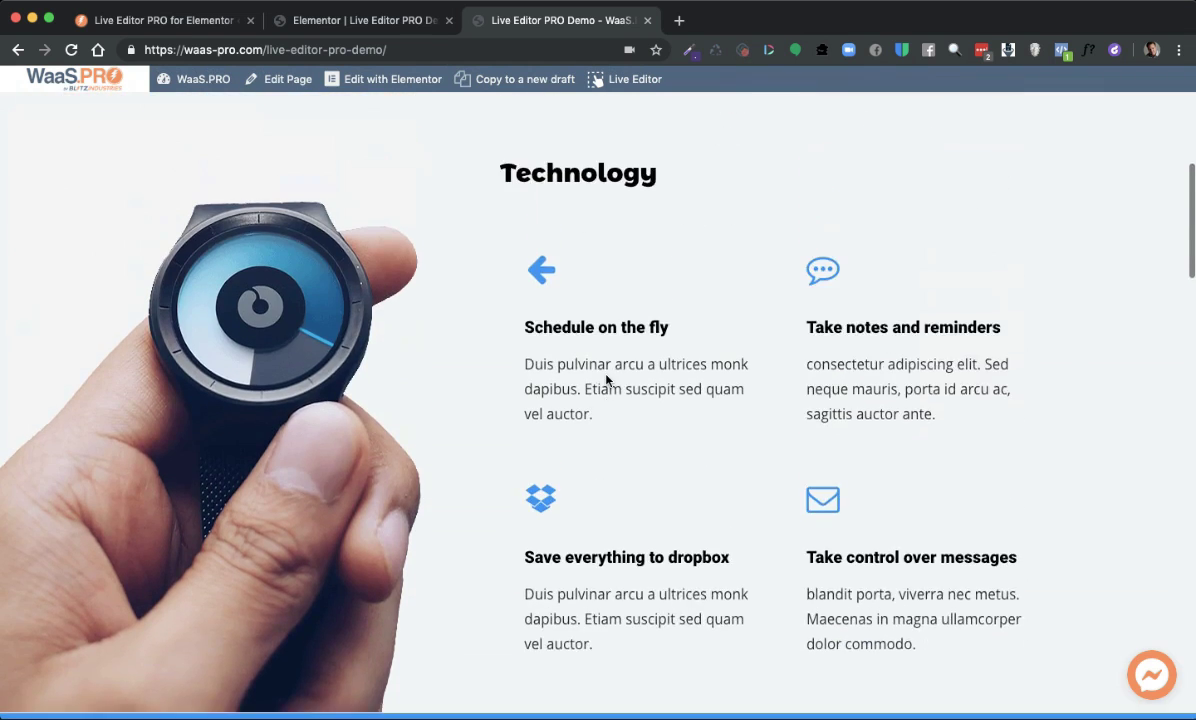
{"action": "scroll", "coordinate": [606, 380], "scroll_direction": "up", "scroll_amount": 5}
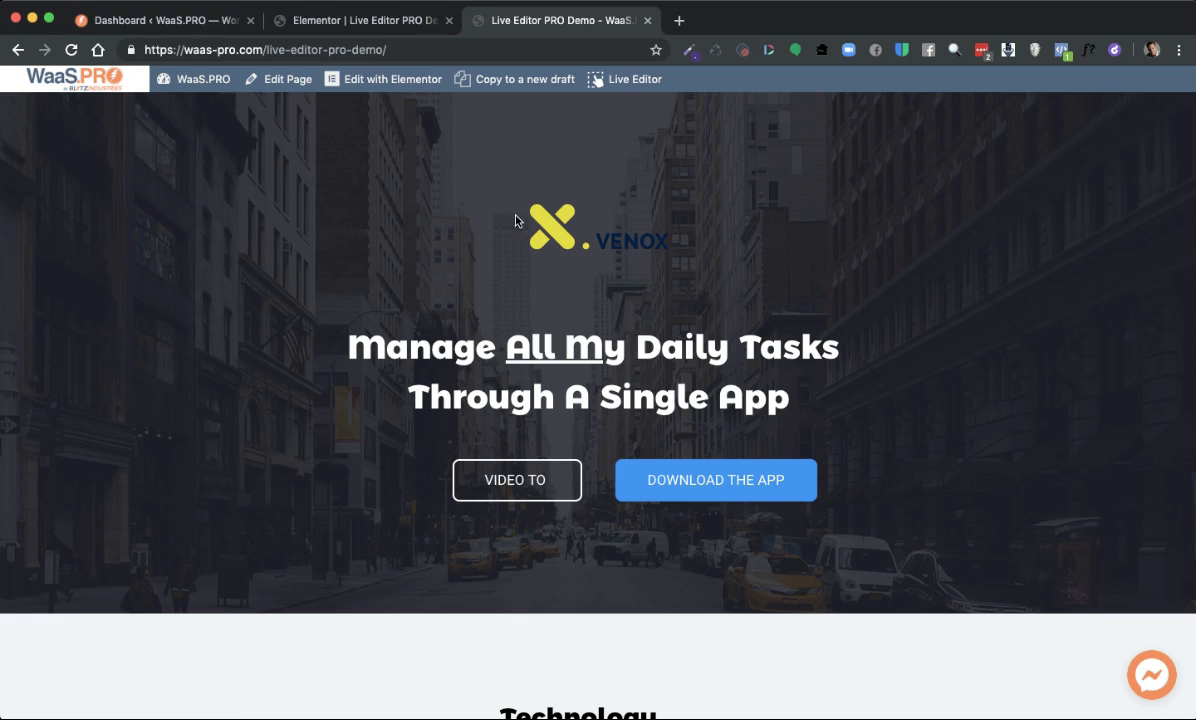
- Switch to the WordPress dashboard and open the Live Editor PRO for Elementor settings page
{"action": "left_click", "coordinate": [176, 32]}
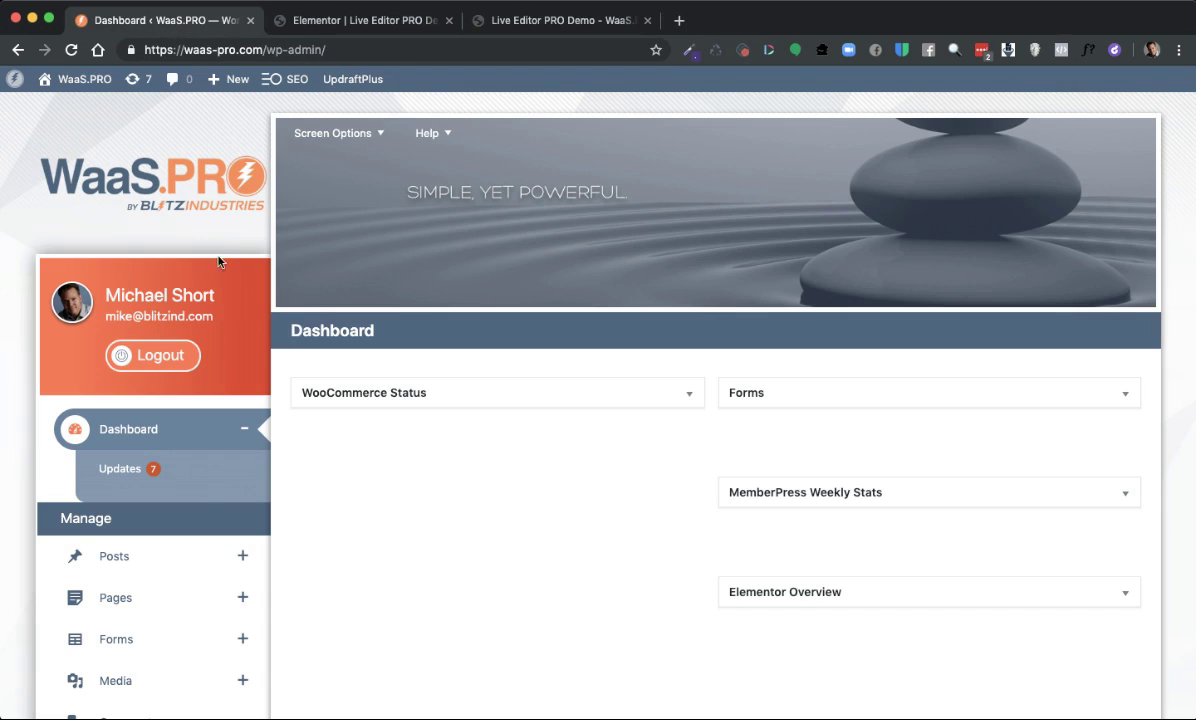
{"action": "scroll", "coordinate": [204, 500], "scroll_direction": "down", "scroll_amount": 3}
{"action": "scroll", "coordinate": [204, 500], "scroll_direction": "down", "scroll_amount": 8}
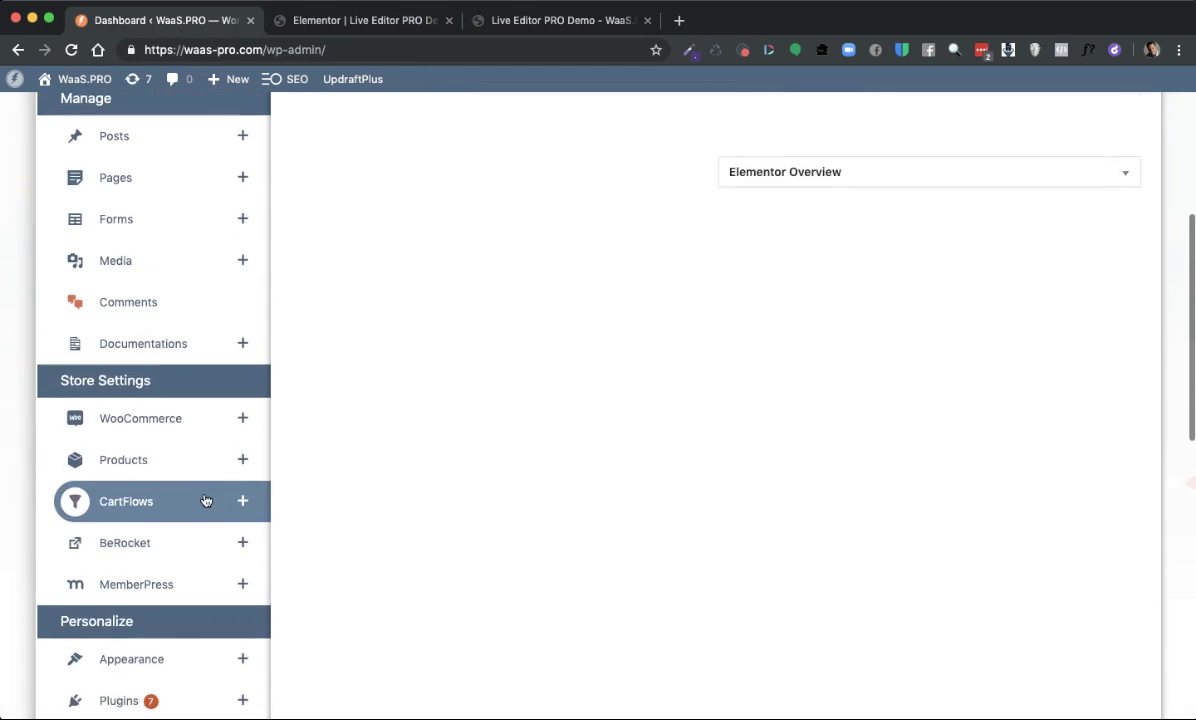
{"action": "scroll", "coordinate": [209, 500], "scroll_direction": "down", "scroll_amount": 3}
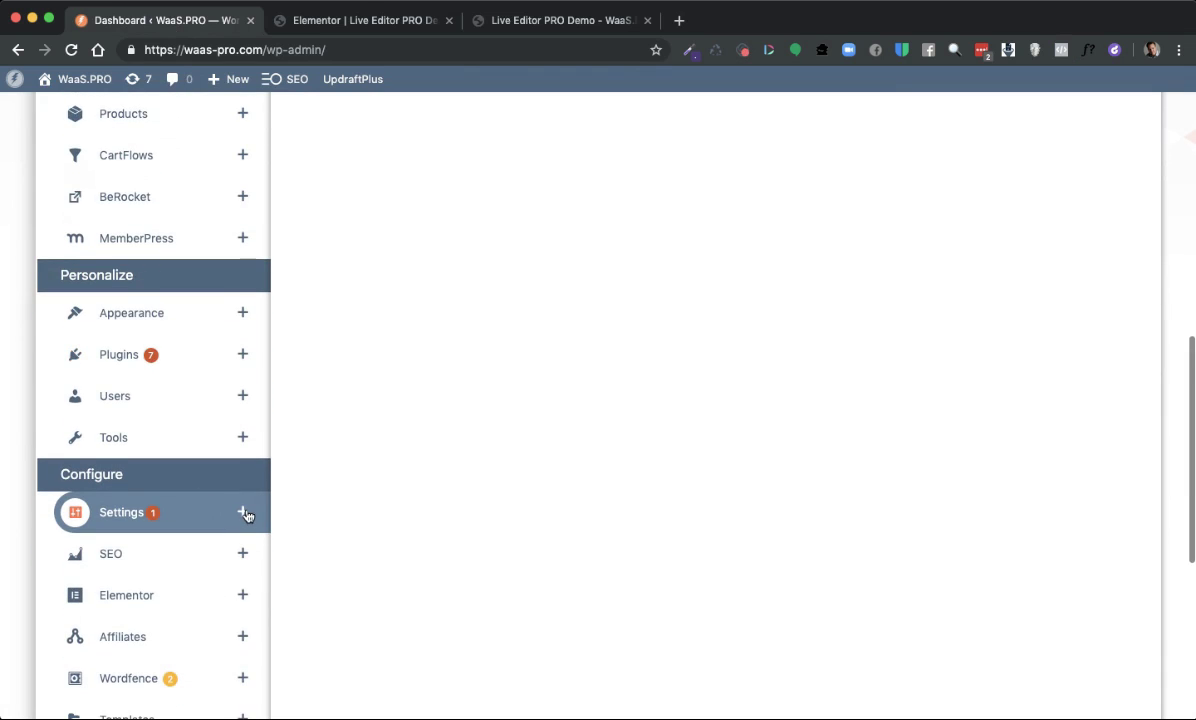
{"action": "left_click", "coordinate": [242, 509]}
{"action": "scroll", "coordinate": [248, 516], "scroll_direction": "down", "scroll_amount": 4}
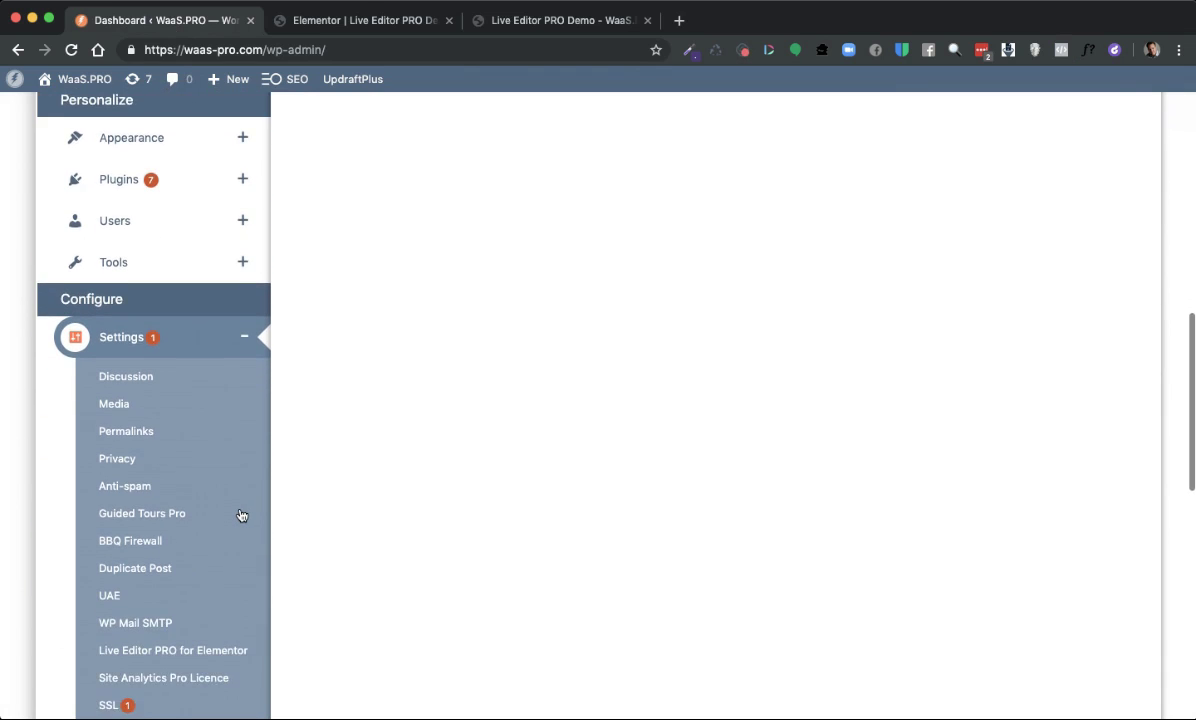
{"action": "left_click", "coordinate": [178, 569]}
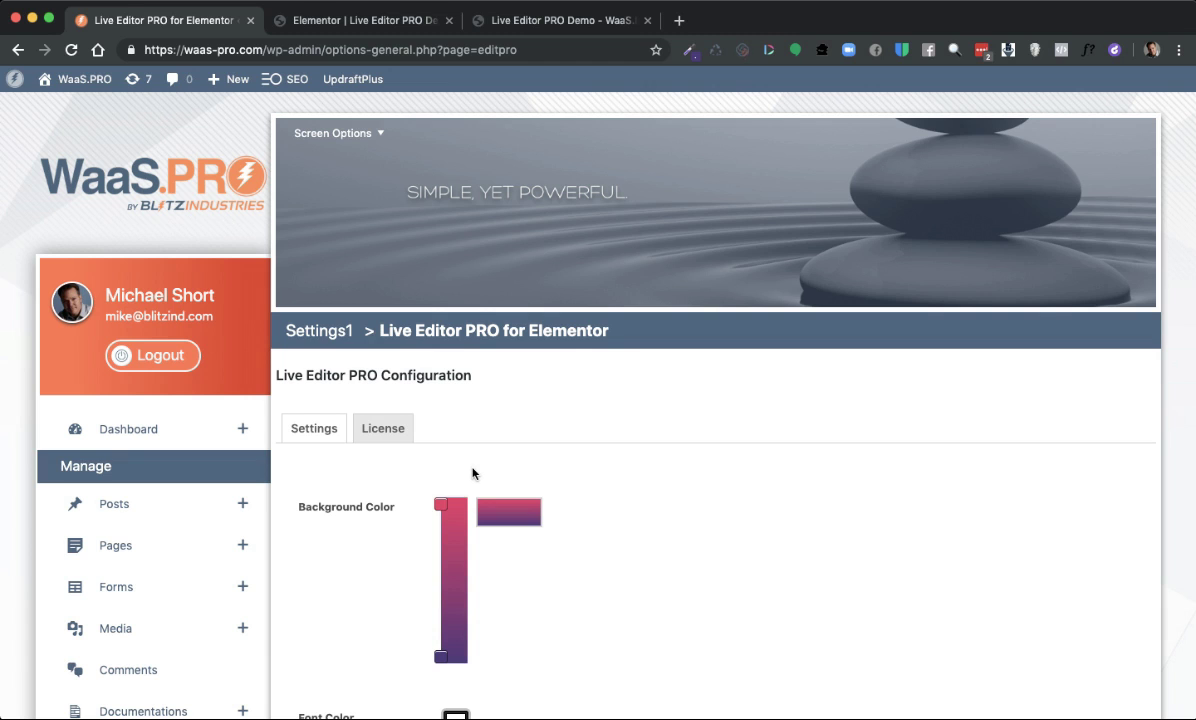
- Set the upper colour stop of the Background Color gradient to light blue, #65c1eb
{"action": "scroll", "coordinate": [636, 481], "scroll_direction": "down", "scroll_amount": 2}
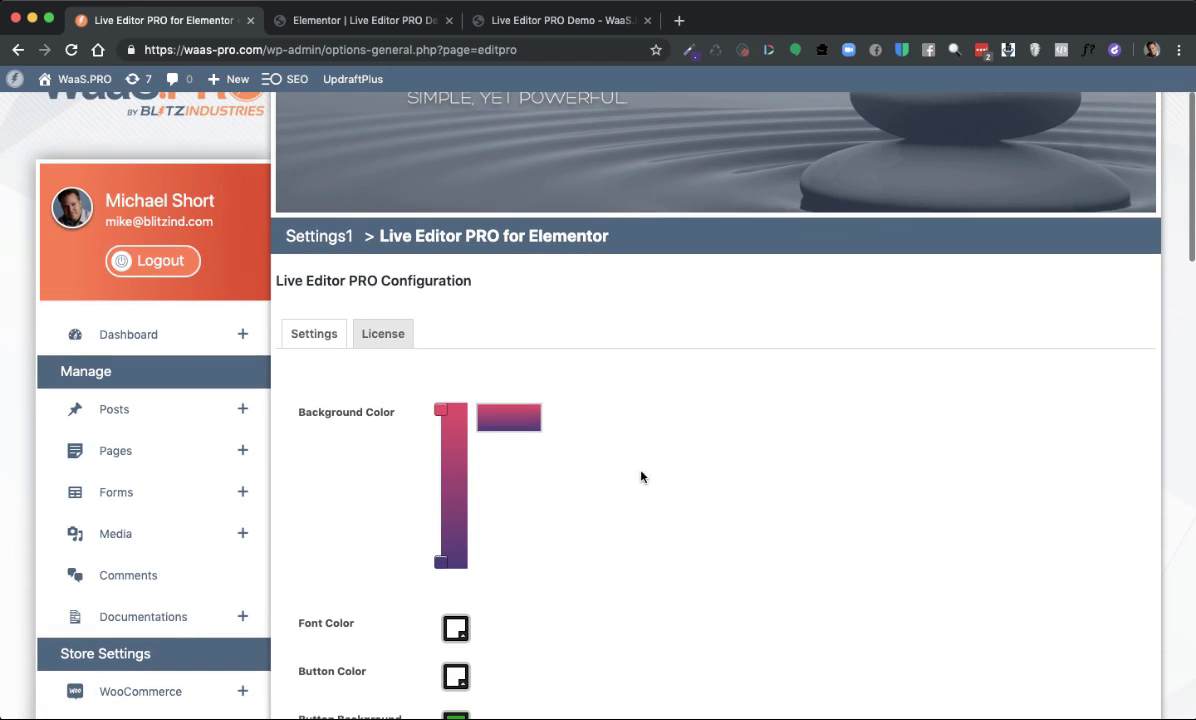
{"action": "scroll", "coordinate": [673, 458], "scroll_direction": "down", "scroll_amount": 2}
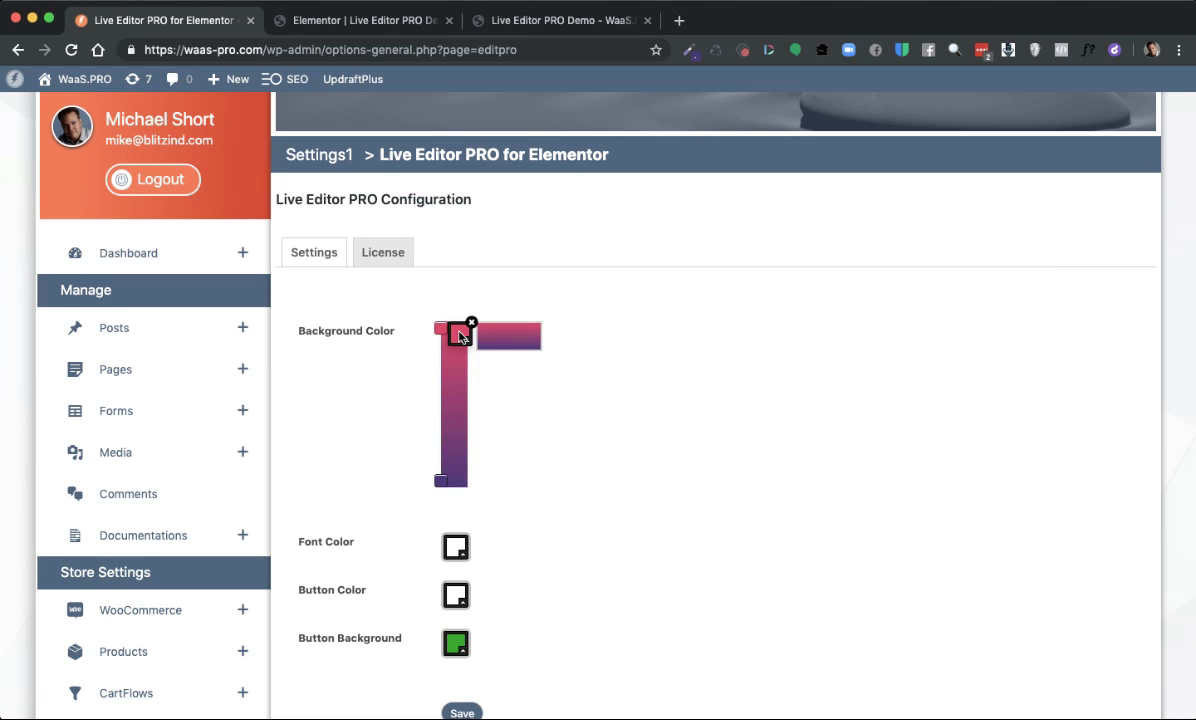
{"action": "left_click", "coordinate": [460, 337]}
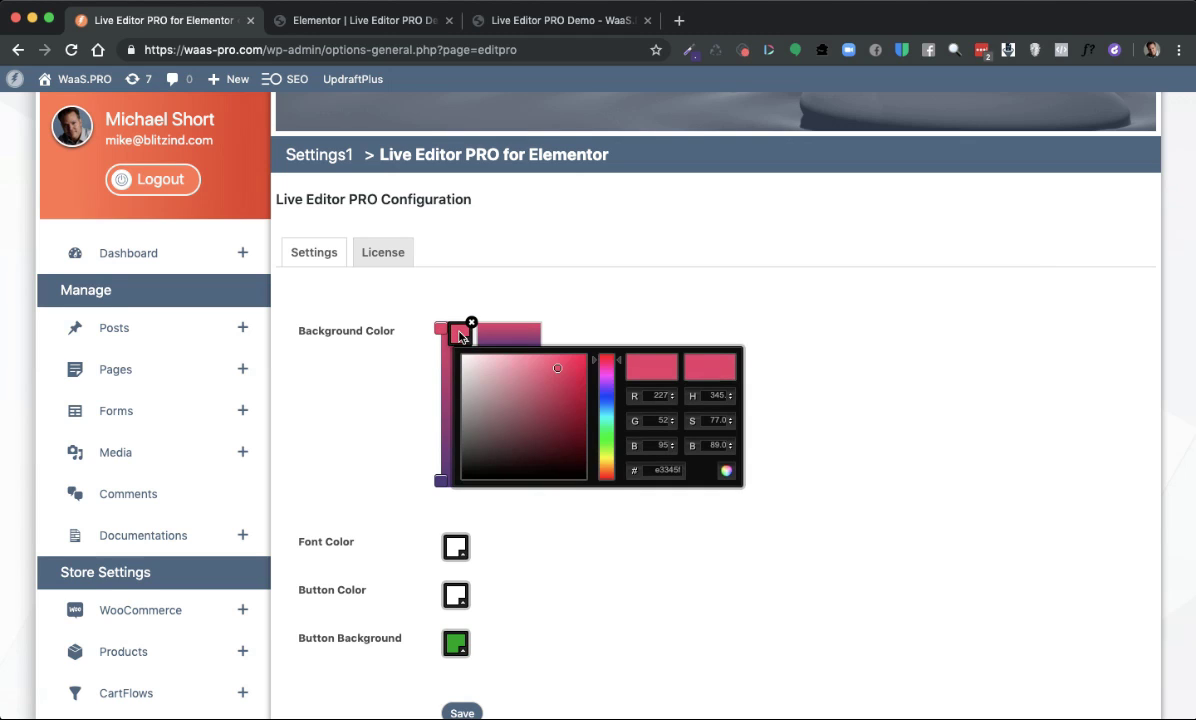
{"action": "left_click", "coordinate": [608, 420]}
{"action": "left_click", "coordinate": [585, 359]}
{"action": "left_click_drag", "start_coordinate": [585, 359], "coordinate": [545, 385]}
{"action": "left_click", "coordinate": [606, 411]}
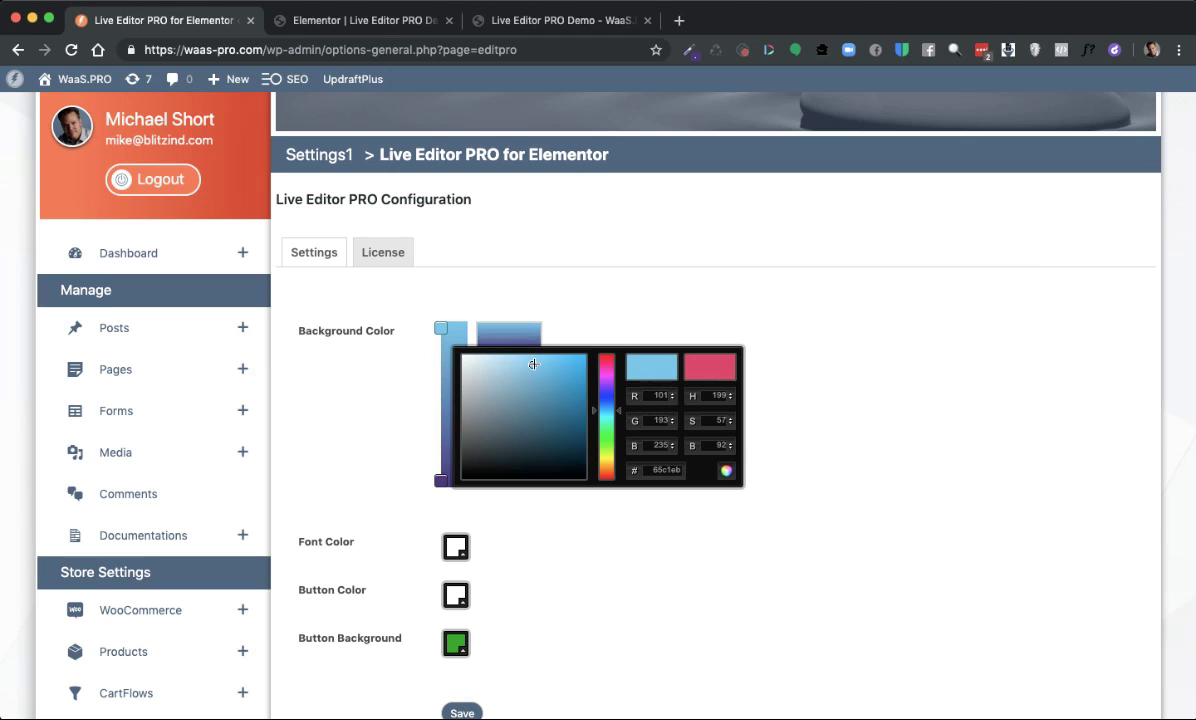
{"action": "left_click", "coordinate": [582, 304]}
- Set the lower colour stop of the Background Color gradient to green, #1fb80b
{"action": "left_click", "coordinate": [438, 481]}
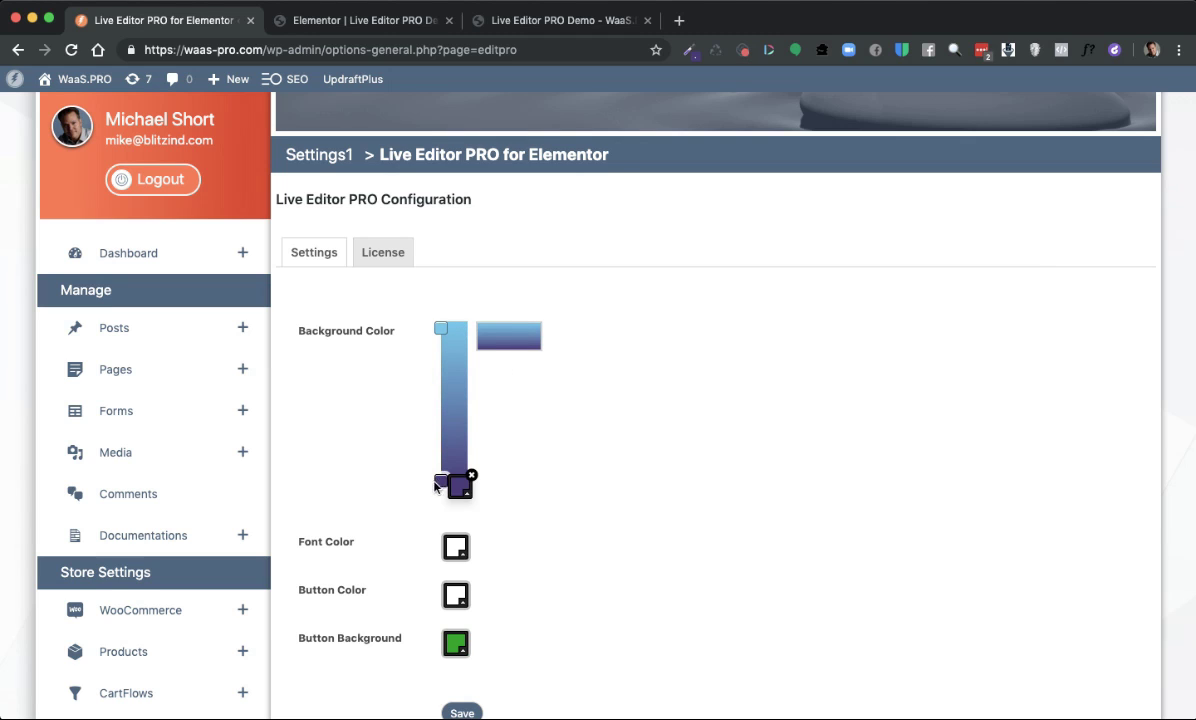
{"action": "left_click", "coordinate": [465, 490]}
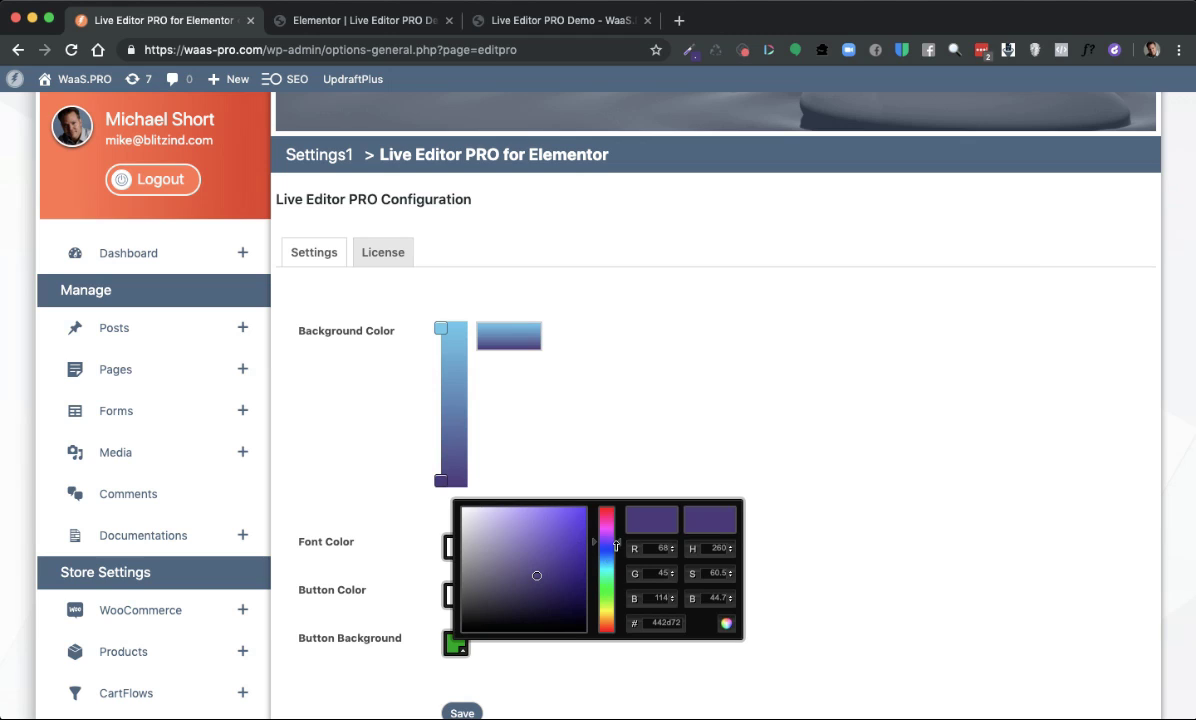
{"action": "left_click", "coordinate": [608, 574]}
{"action": "left_click_drag", "start_coordinate": [613, 574], "coordinate": [612, 592]}
{"action": "left_click", "coordinate": [581, 542]}
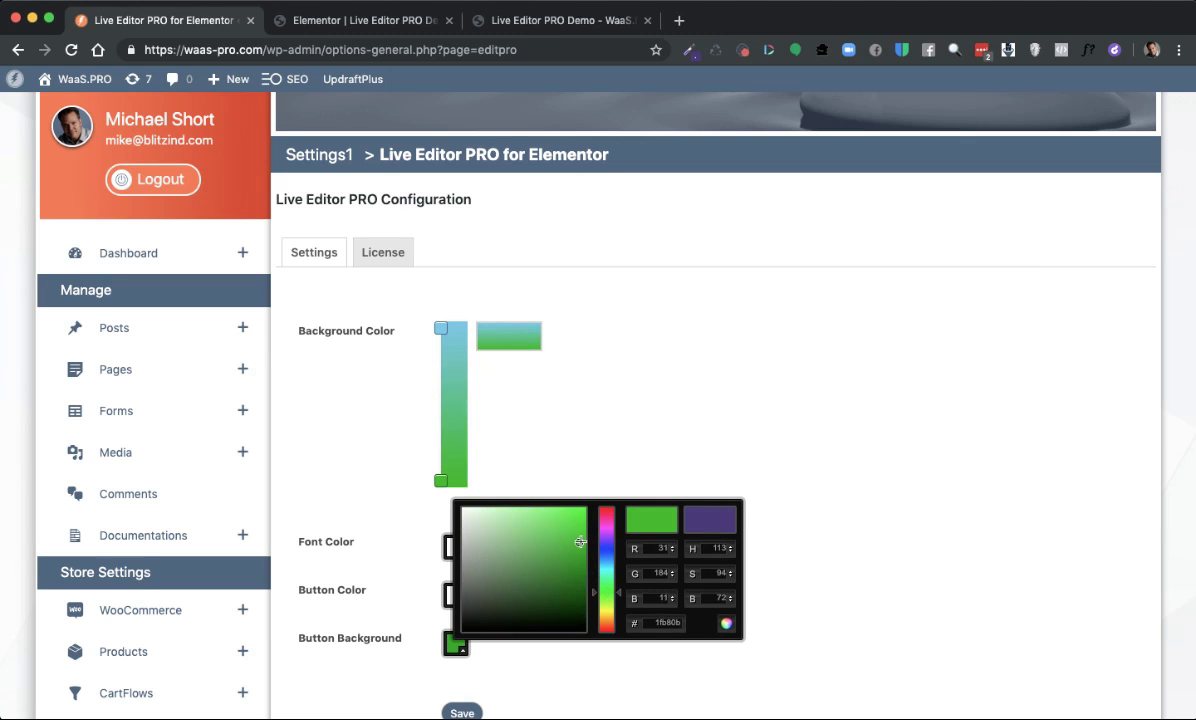
{"action": "left_click", "coordinate": [584, 467]}
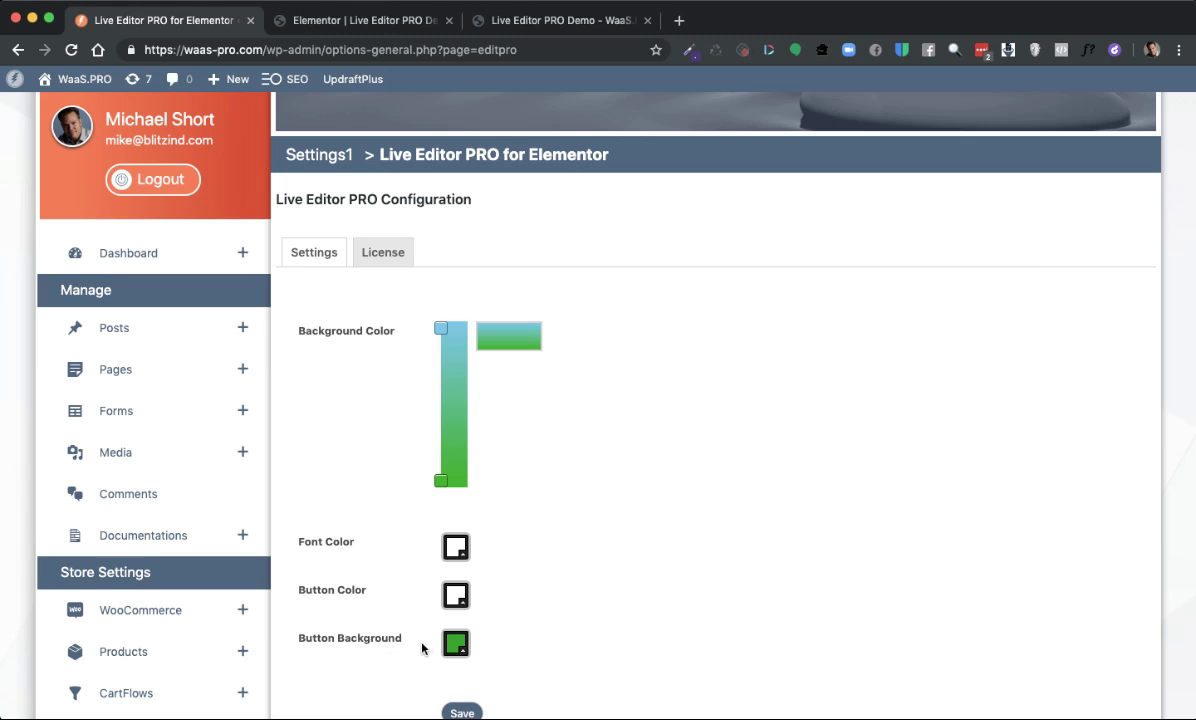
- Change the Button Background colour to a medium grey and save the Live Editor PRO settings
{"action": "left_click", "coordinate": [455, 643]}
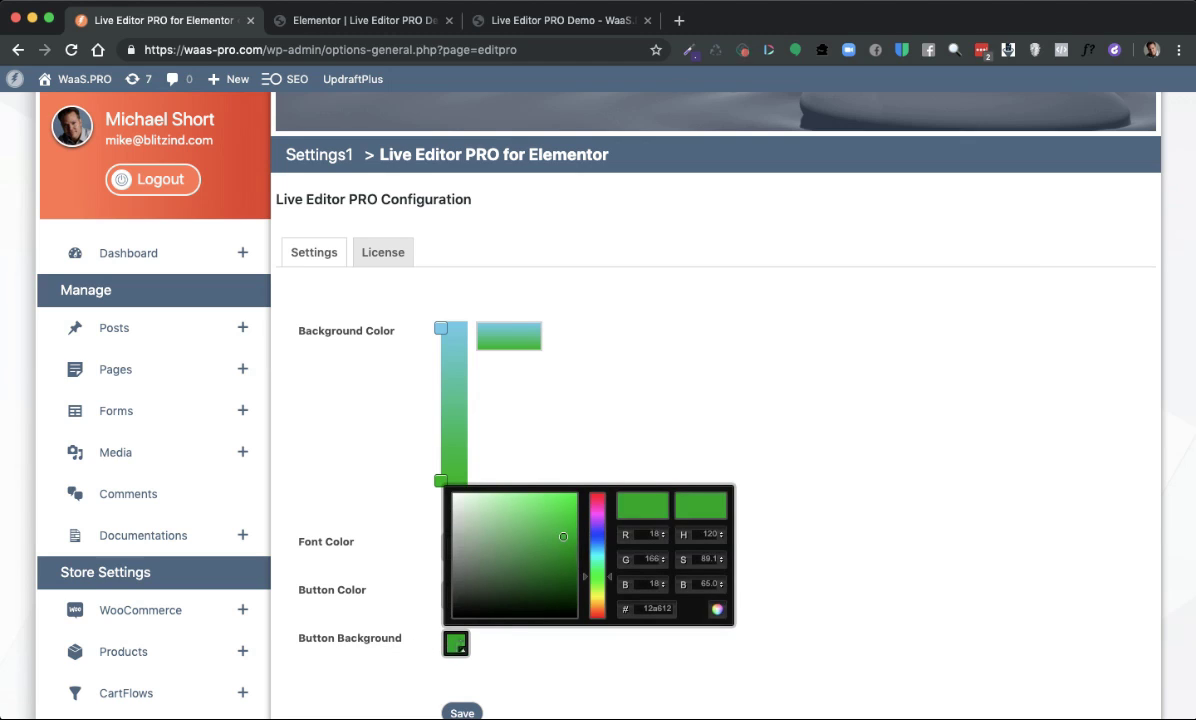
{"action": "left_click", "coordinate": [449, 567]}
{"action": "left_click", "coordinate": [380, 502]}
{"action": "scroll", "coordinate": [534, 601], "scroll_direction": "down", "scroll_amount": 2}
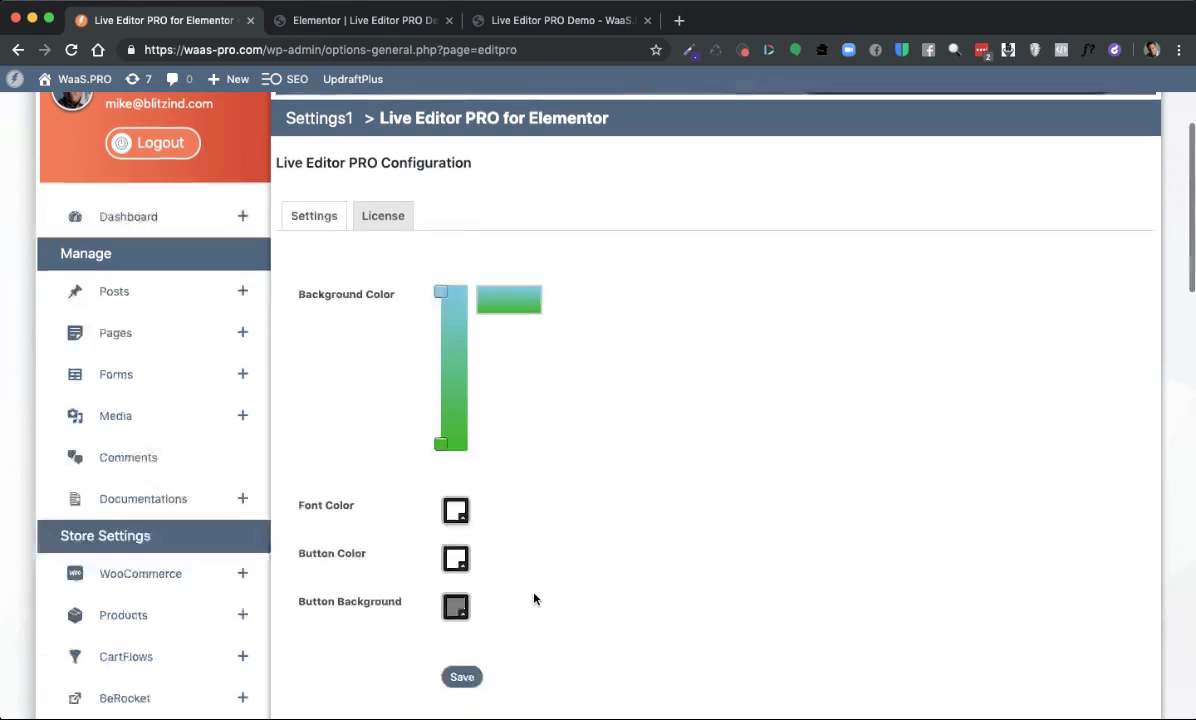
{"action": "left_click", "coordinate": [464, 636]}
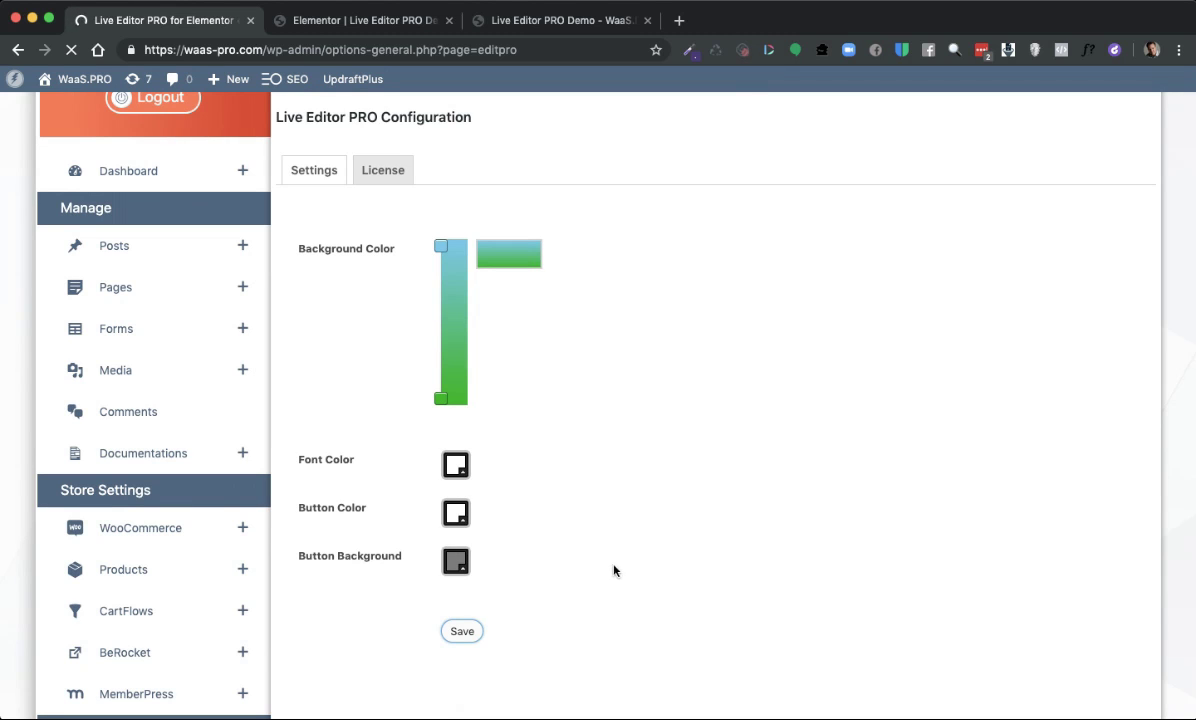
- Switch to the Live Editor PRO Demo page, reload it, and start the Live Editor
{"action": "left_click", "coordinate": [545, 22]}
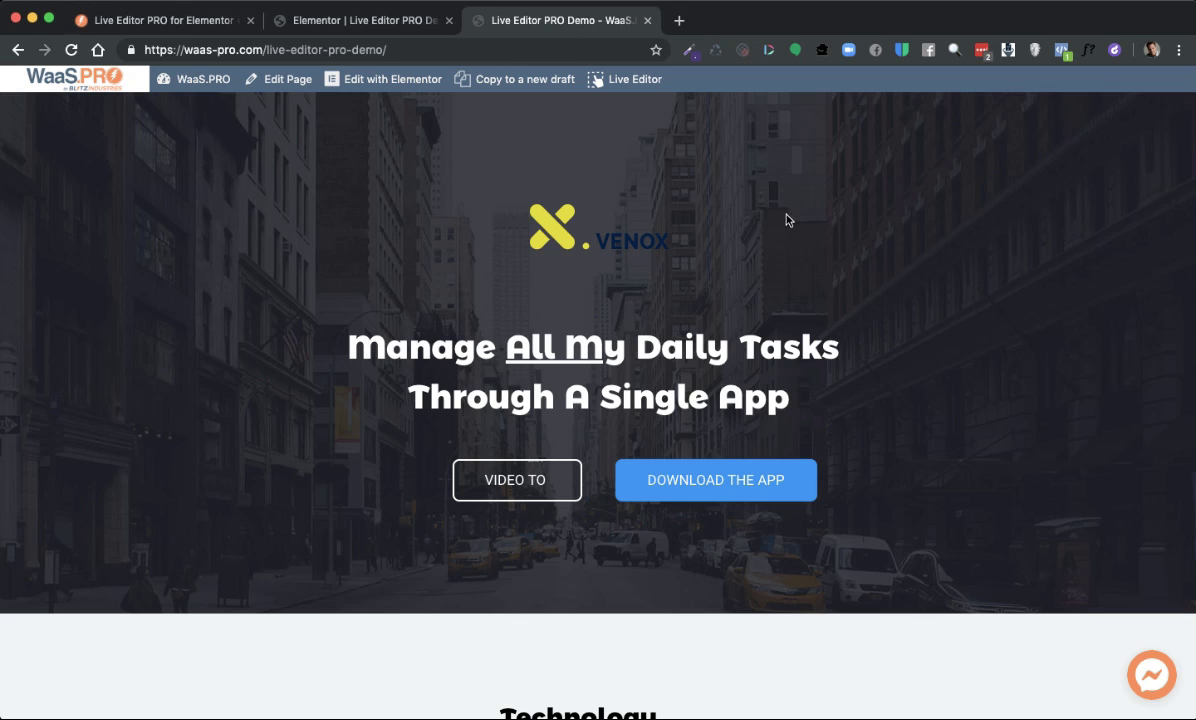
{"action": "key", "text": "super+r"}
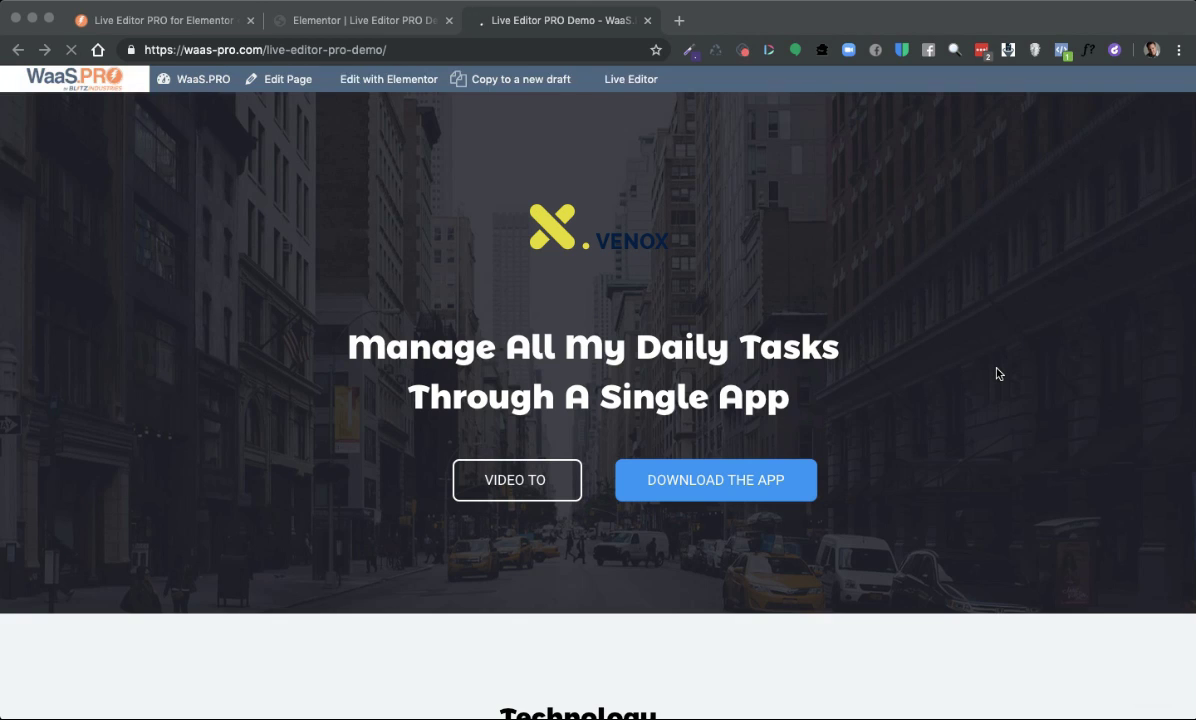
{"action": "left_click", "coordinate": [630, 84]}
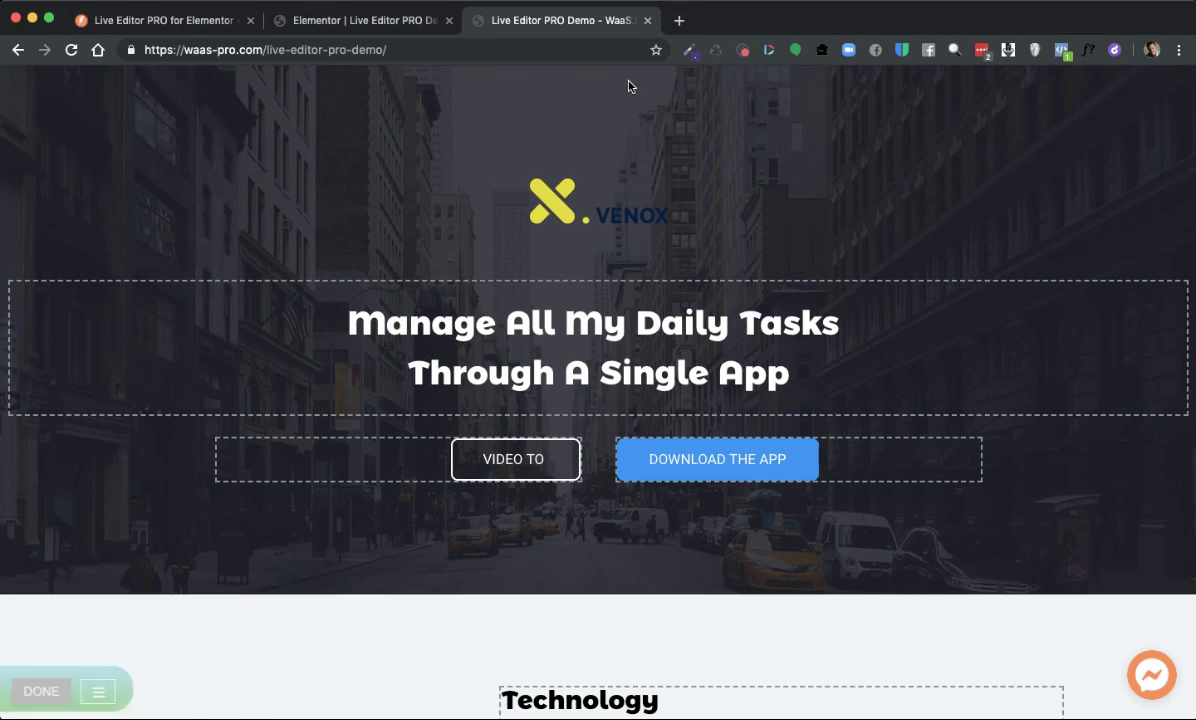